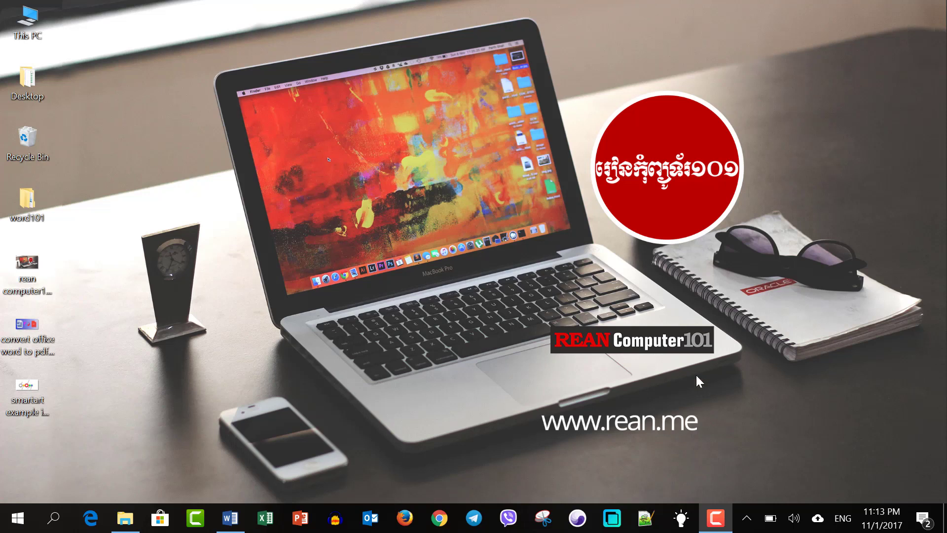
Restore the 'How to use SMARTART in Microsoft Word' document window from the taskbar
{"action": "left_click", "coordinate": [229, 518]}
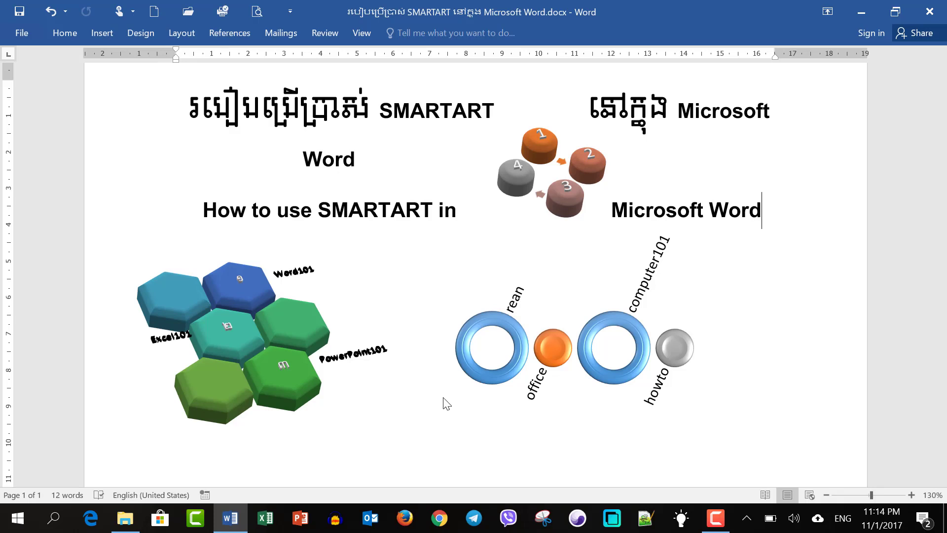
Move the numbered cycle graphic to the right of the title
{"action": "left_click", "coordinate": [347, 326]}
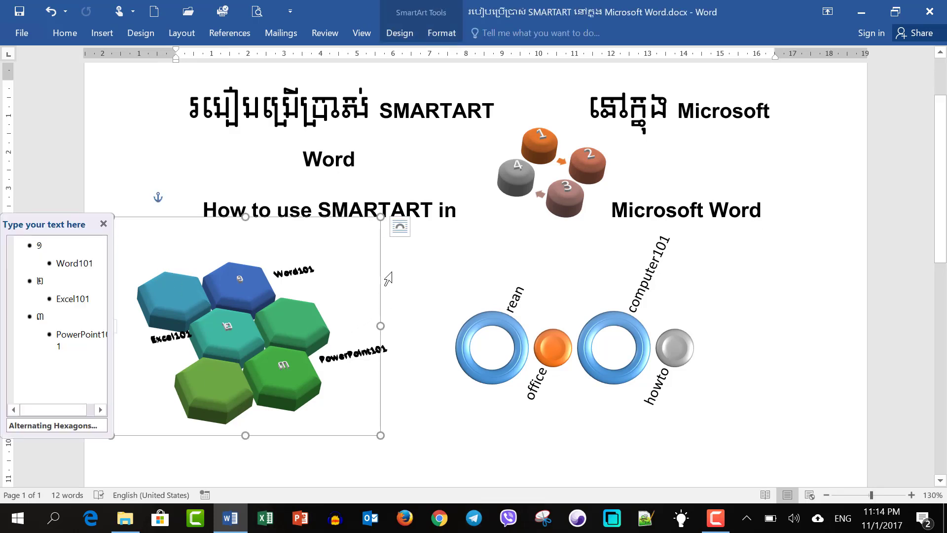
{"action": "left_click", "coordinate": [466, 439]}
{"action": "left_click", "coordinate": [590, 169]}
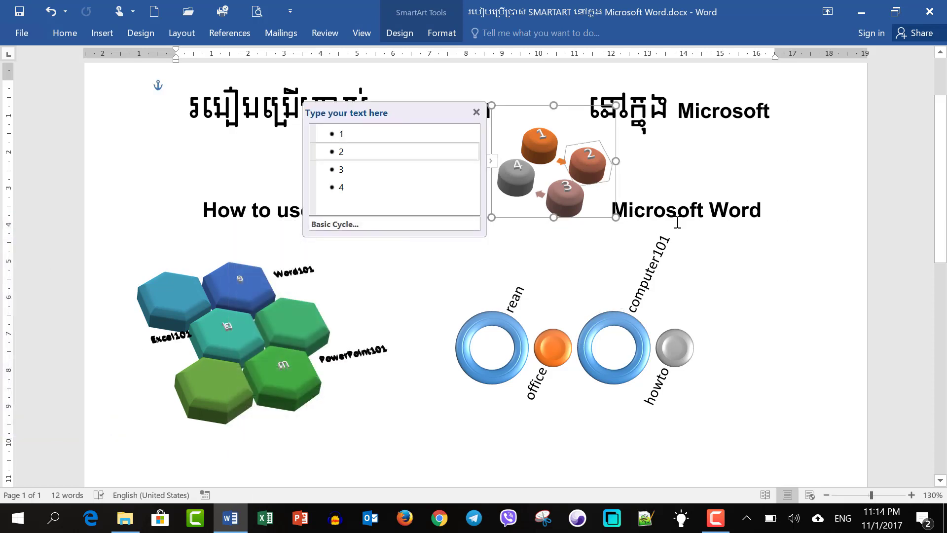
{"action": "left_click", "coordinate": [782, 207]}
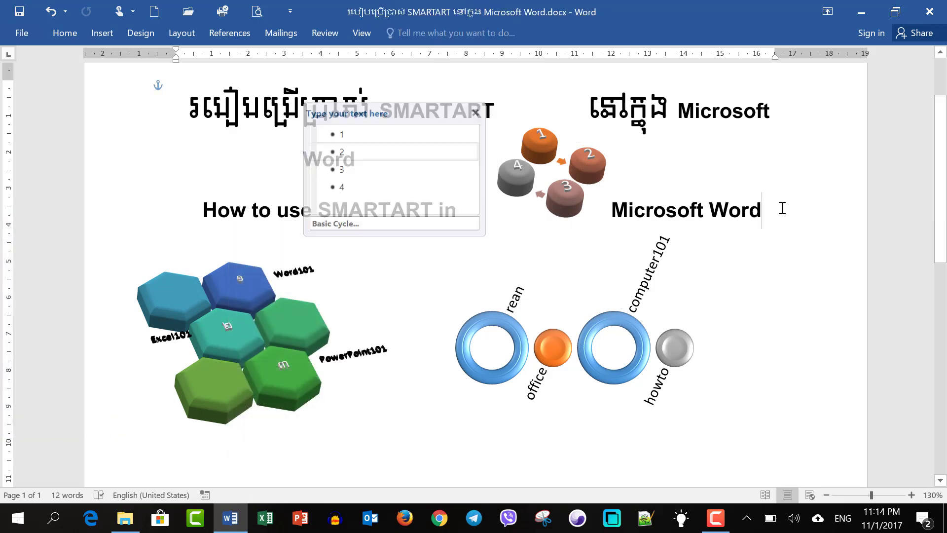
{"action": "left_click", "coordinate": [552, 170]}
{"action": "left_click_drag", "start_coordinate": [528, 106], "coordinate": [627, 104]}
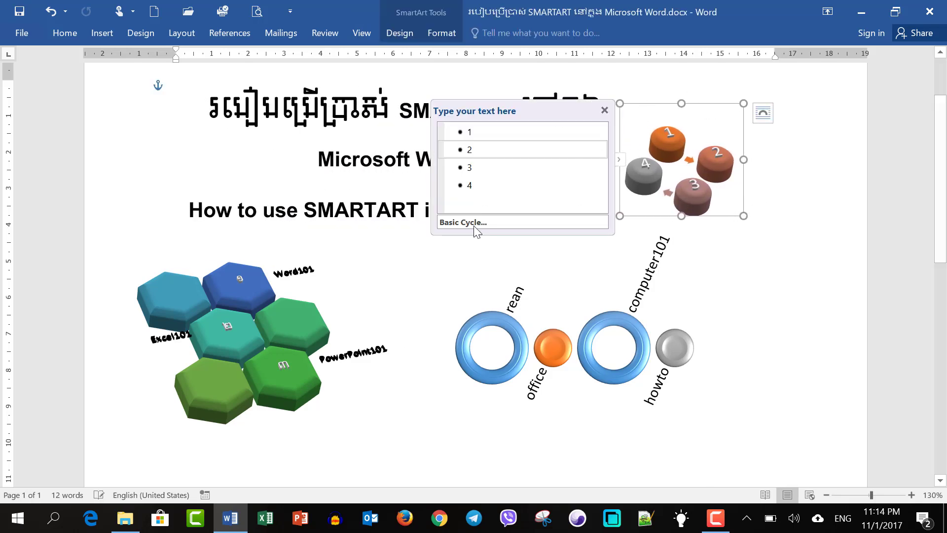
{"action": "left_click", "coordinate": [729, 452]}
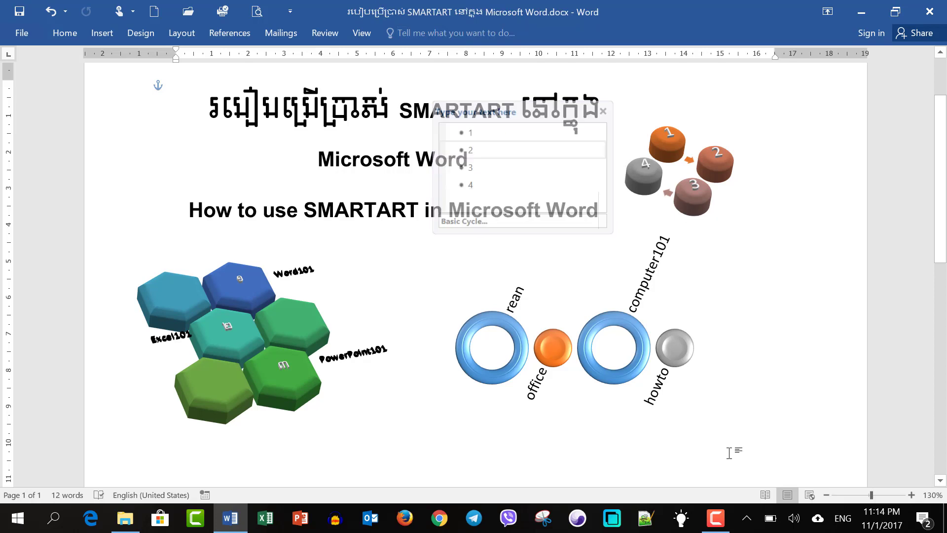
Move the ring timeline graphic up among the headings
{"action": "left_click", "coordinate": [695, 387]}
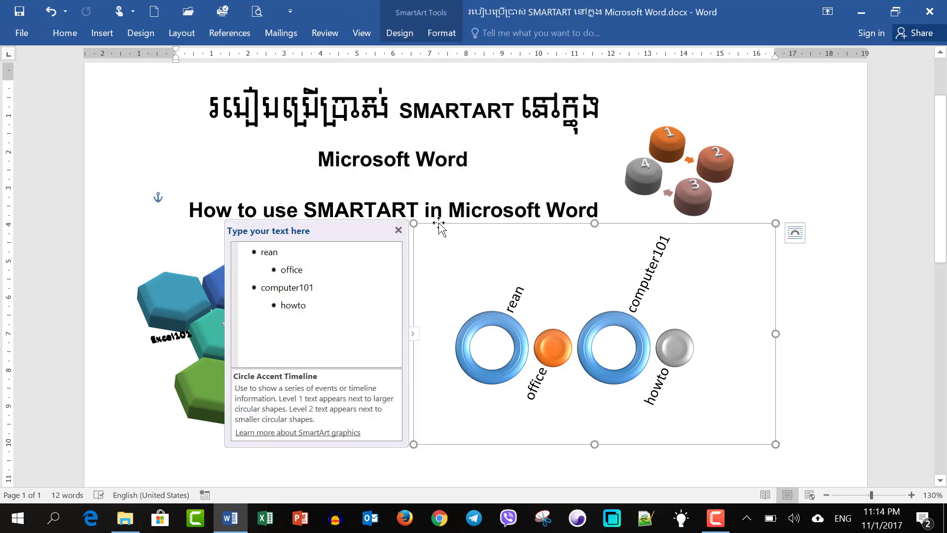
{"action": "mouse_move", "coordinate": [436, 226]}
{"action": "left_mouse_down"}
{"action": "mouse_move", "coordinate": [332, 150]}
{"action": "mouse_move", "coordinate": [284, 96]}
{"action": "mouse_move", "coordinate": [286, 116]}
{"action": "left_mouse_up"}
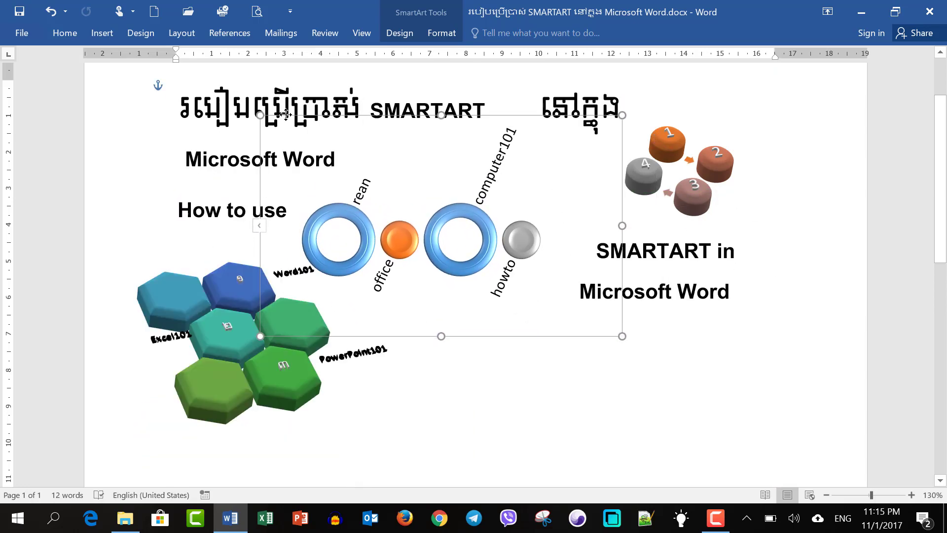
{"action": "left_click", "coordinate": [736, 415]}
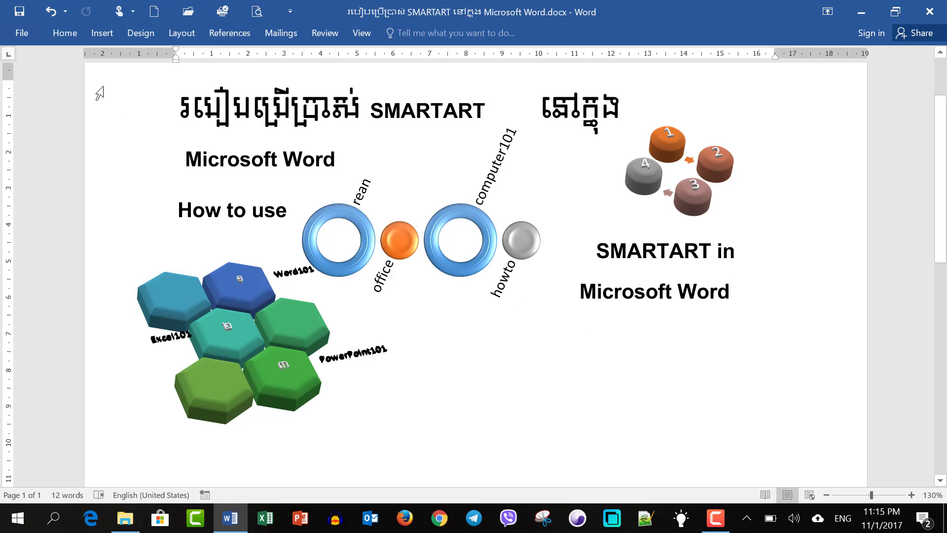
Select the whole ring timeline, then open the Save As dialog with F12
{"action": "left_click", "coordinate": [489, 238]}
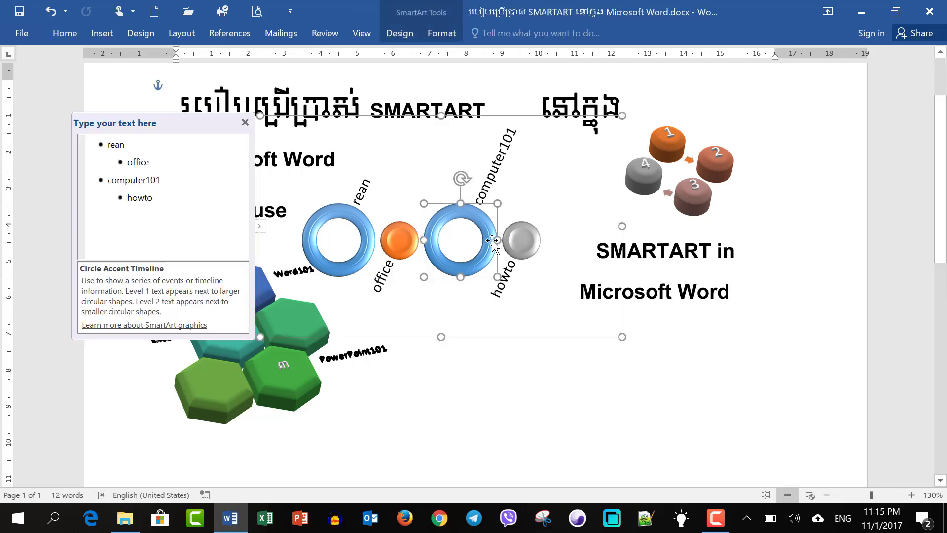
{"action": "left_click", "coordinate": [539, 223]}
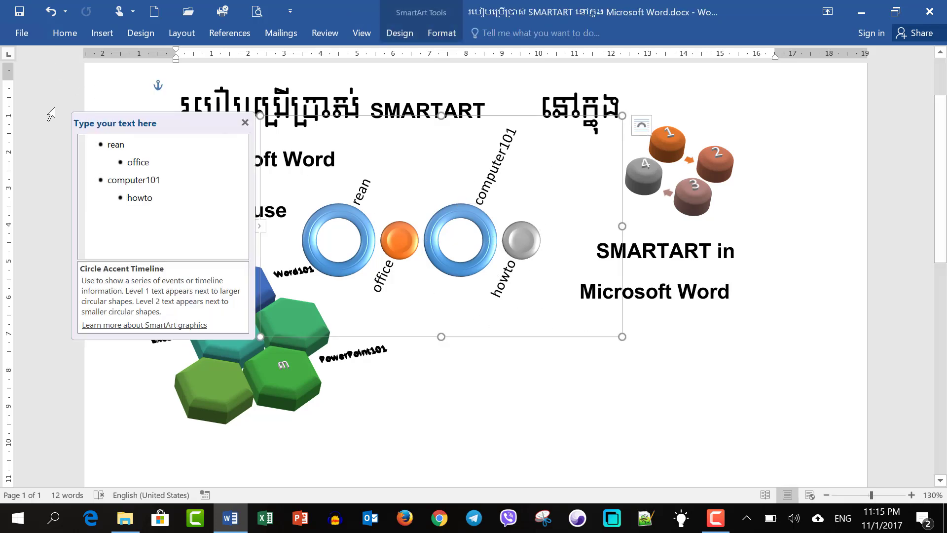
{"action": "key", "text": "F10"}
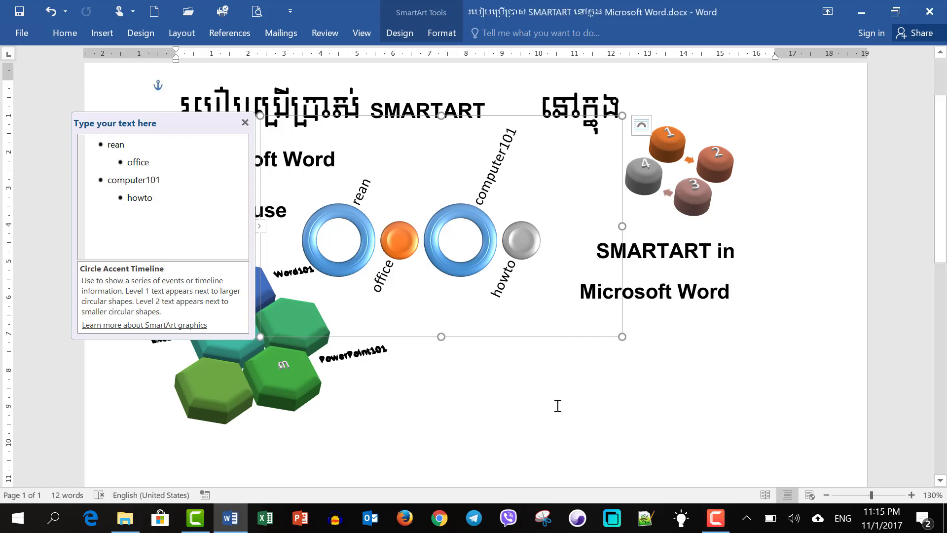
{"action": "key", "text": "F12"}
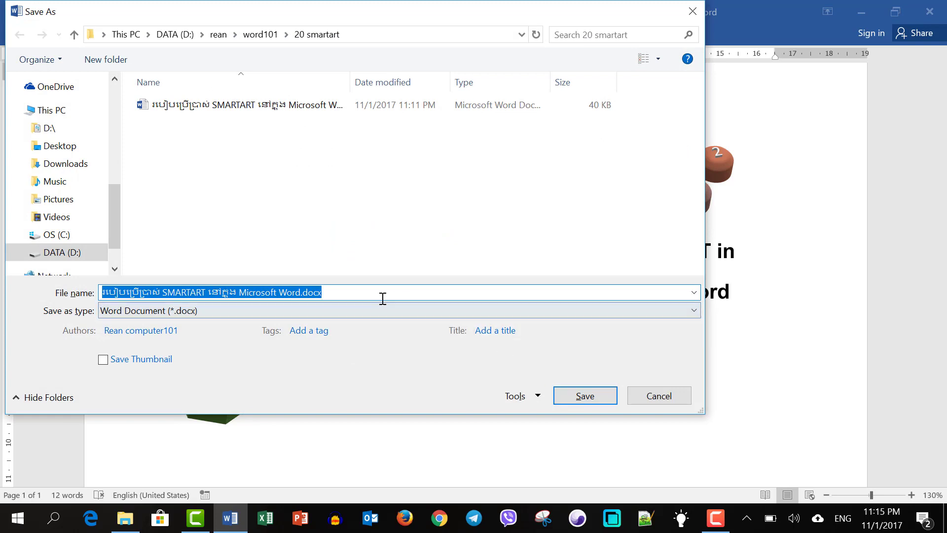
Save a copy of the document with the name ending in Word1.docx
{"action": "left_click", "coordinate": [301, 292]}
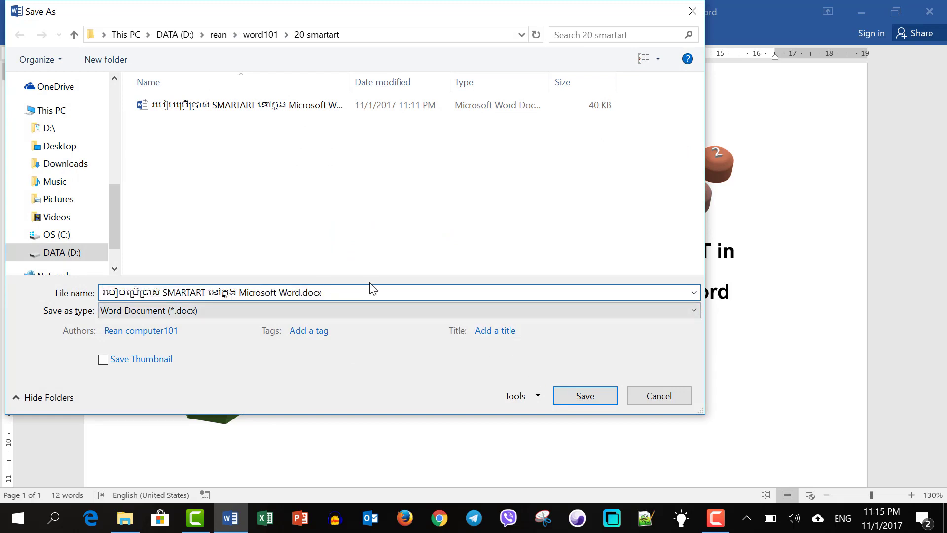
{"action": "type", "text": "1"}
{"action": "key", "text": "Return"}
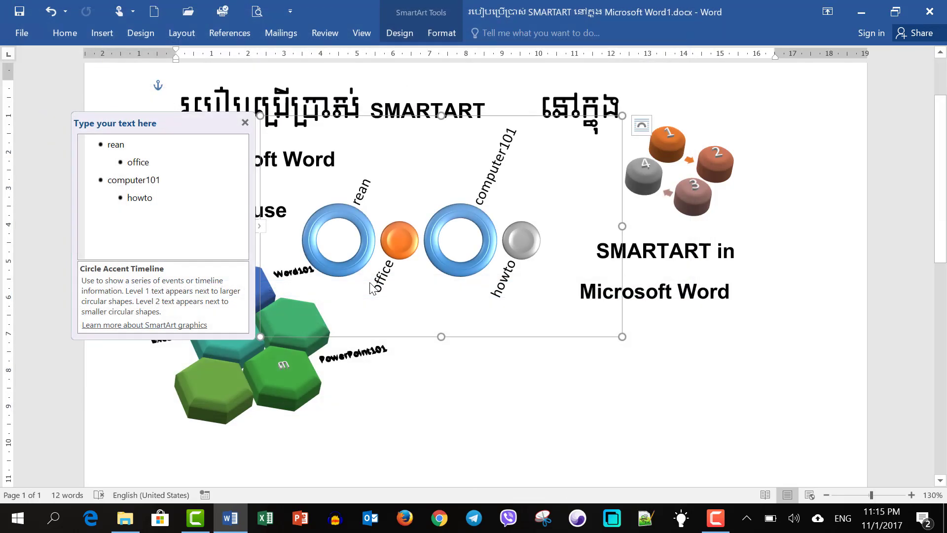
Delete the hexagon, ring timeline and numbered cycle SmartArt graphics
{"action": "left_click", "coordinate": [313, 363]}
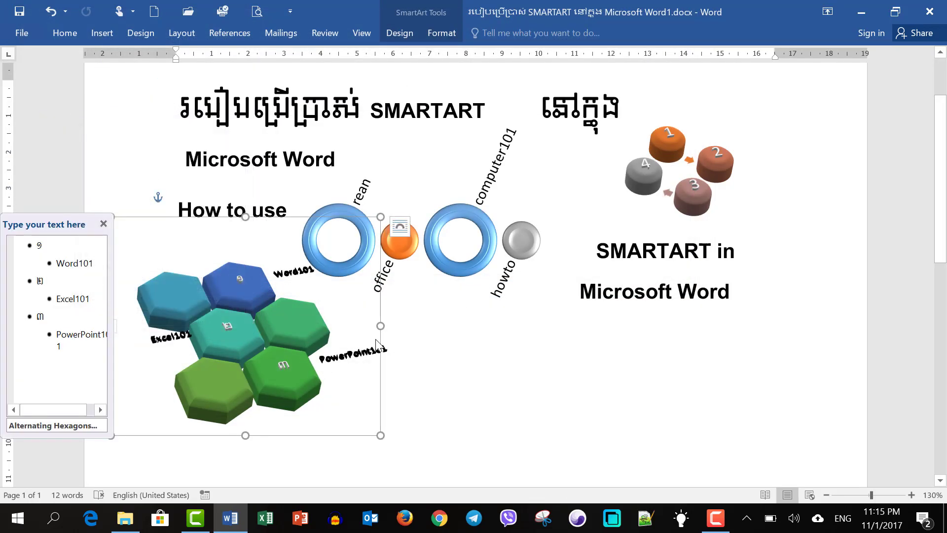
{"action": "key", "text": "Delete"}
{"action": "left_click", "coordinate": [398, 276]}
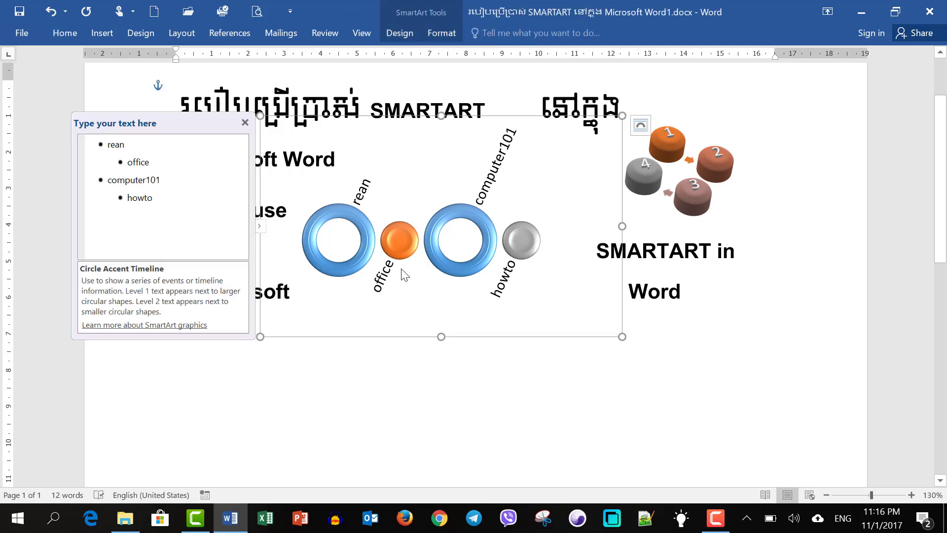
{"action": "key", "text": "Delete"}
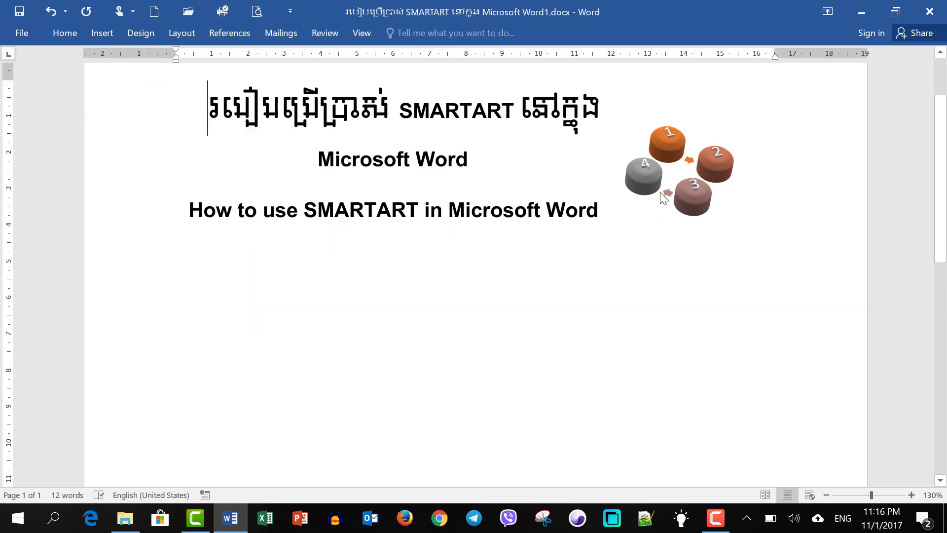
{"action": "left_click", "coordinate": [660, 214]}
{"action": "key", "text": "Delete"}
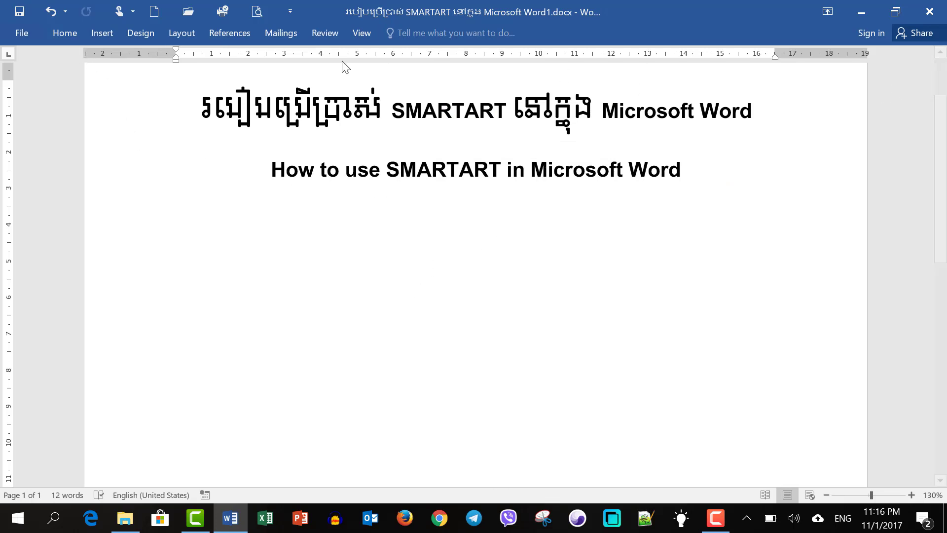
Pin the Insert ribbon open and scroll through the SmartArt layout gallery, previewing layouts
{"action": "double_click", "coordinate": [103, 34]}
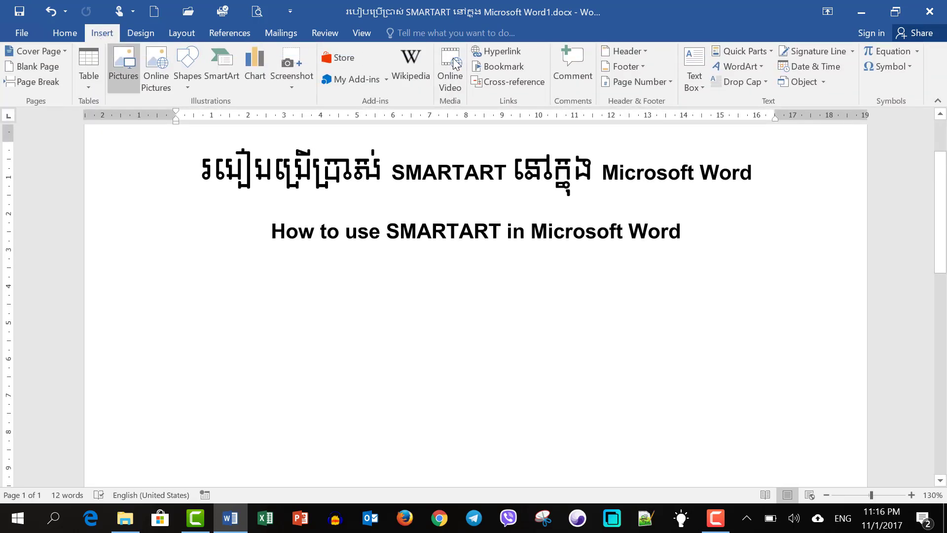
{"action": "left_click", "coordinate": [937, 102]}
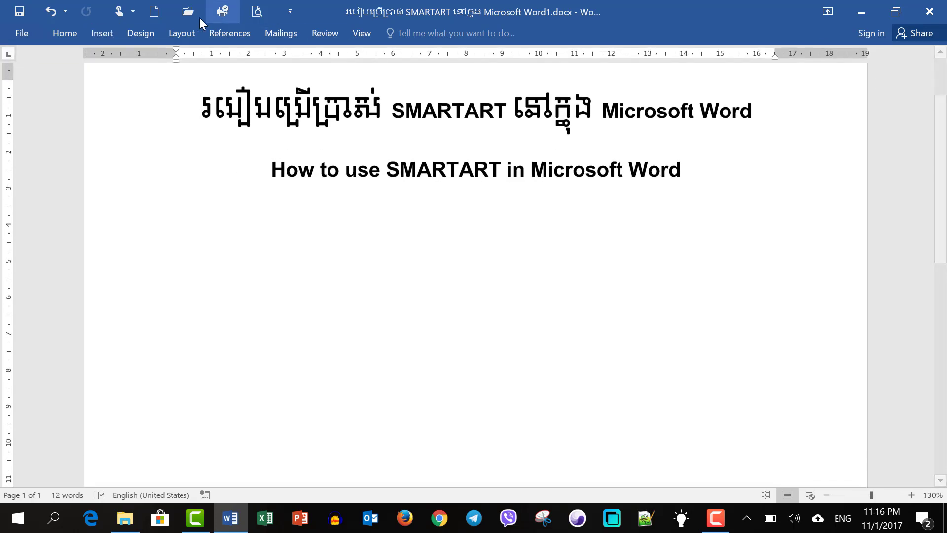
{"action": "double_click", "coordinate": [111, 29]}
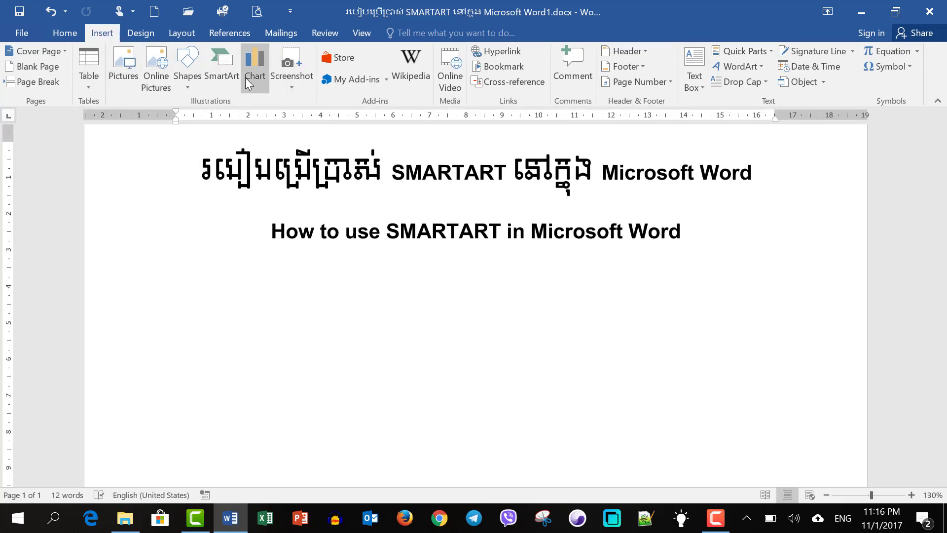
{"action": "left_click", "coordinate": [228, 75]}
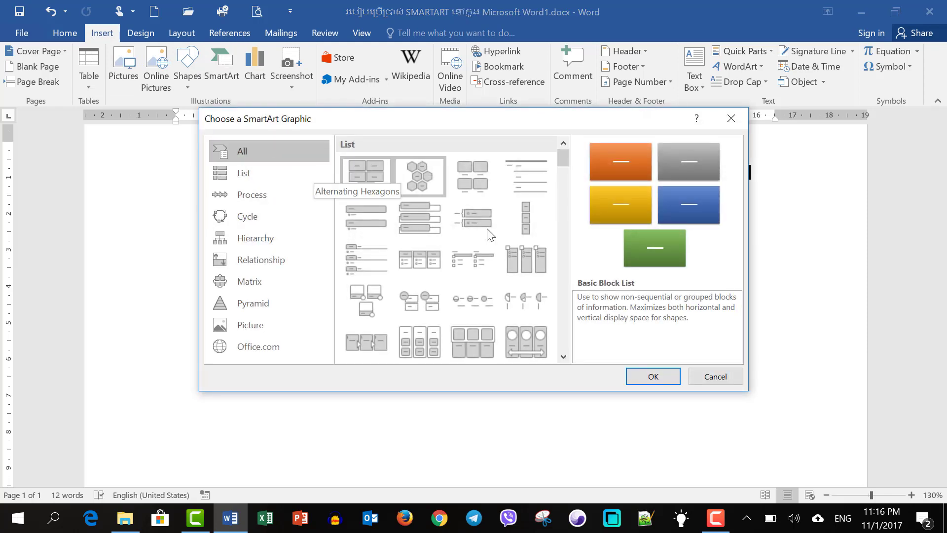
{"action": "left_click", "coordinate": [563, 357]}
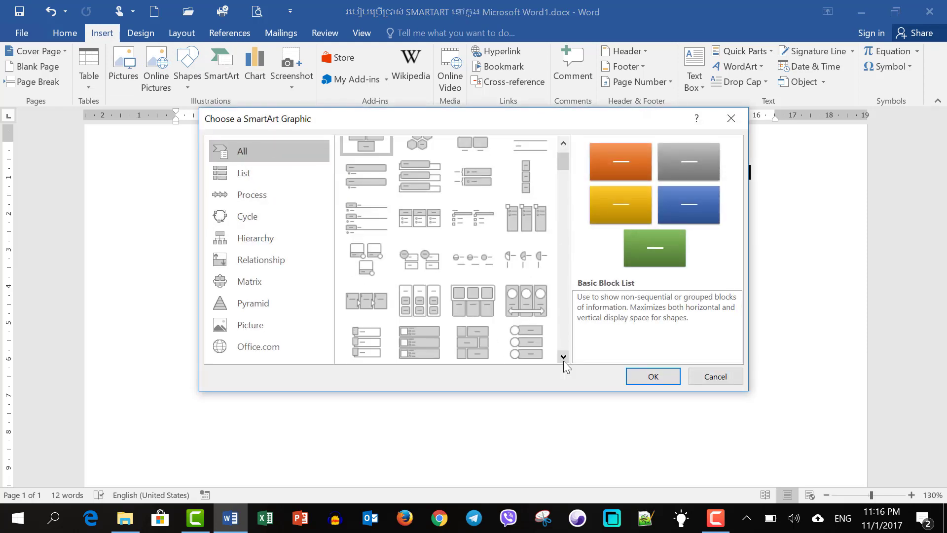
{"action": "left_click", "coordinate": [532, 338]}
{"action": "left_click", "coordinate": [523, 295]}
{"action": "scroll", "coordinate": [524, 294], "scroll_direction": "down", "scroll_amount": 5}
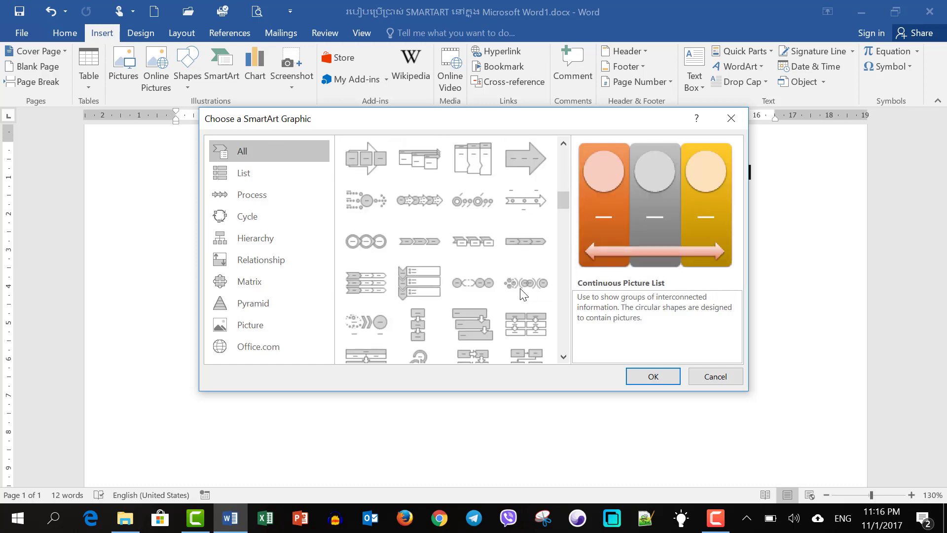
{"action": "left_click", "coordinate": [511, 270]}
{"action": "left_click", "coordinate": [460, 289]}
{"action": "scroll", "coordinate": [460, 289], "scroll_direction": "down", "scroll_amount": 5}
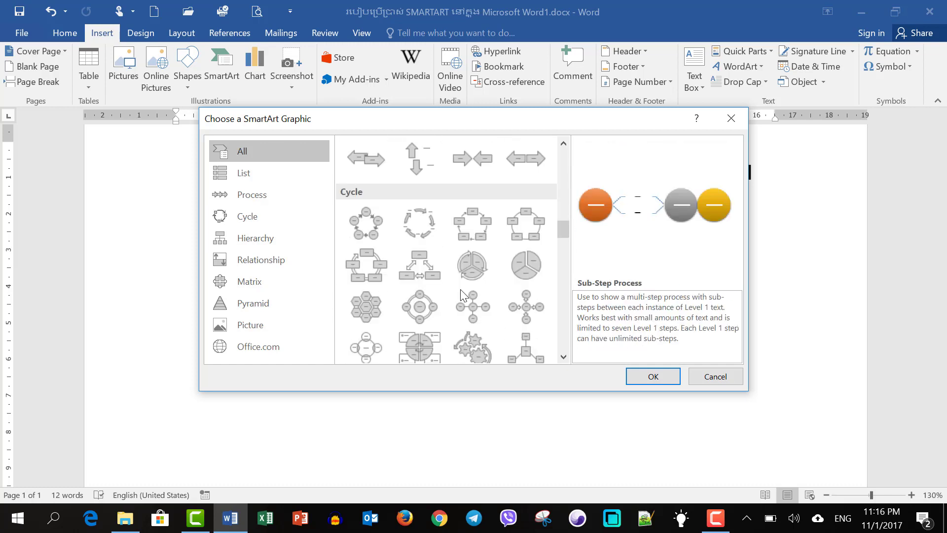
{"action": "left_click", "coordinate": [460, 290]}
{"action": "scroll", "coordinate": [460, 291], "scroll_direction": "down", "scroll_amount": 3}
{"action": "left_click", "coordinate": [460, 292]}
{"action": "scroll", "coordinate": [459, 292], "scroll_direction": "down", "scroll_amount": 5}
{"action": "scroll", "coordinate": [460, 292], "scroll_direction": "down", "scroll_amount": 3}
{"action": "left_click", "coordinate": [460, 293]}
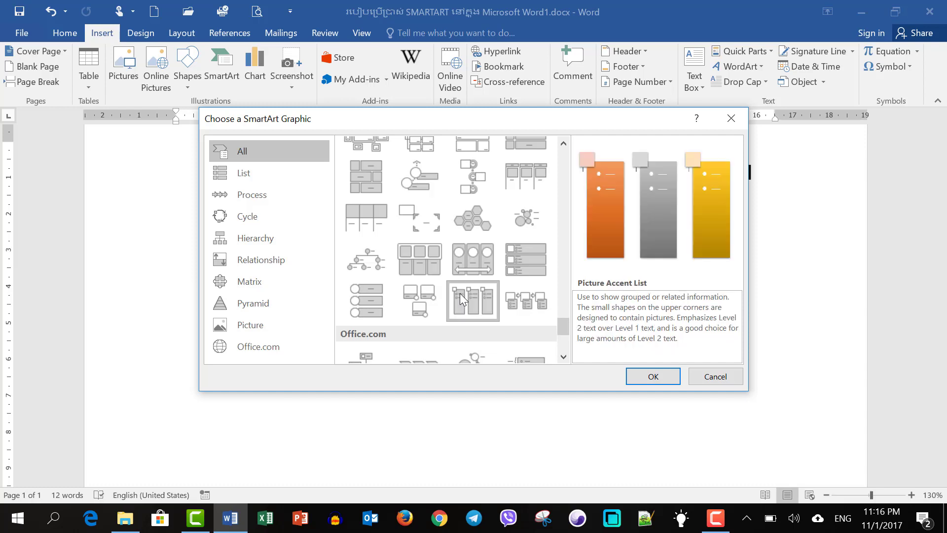
{"action": "scroll", "coordinate": [460, 293], "scroll_direction": "down", "scroll_amount": 5}
{"action": "left_click", "coordinate": [459, 293]}
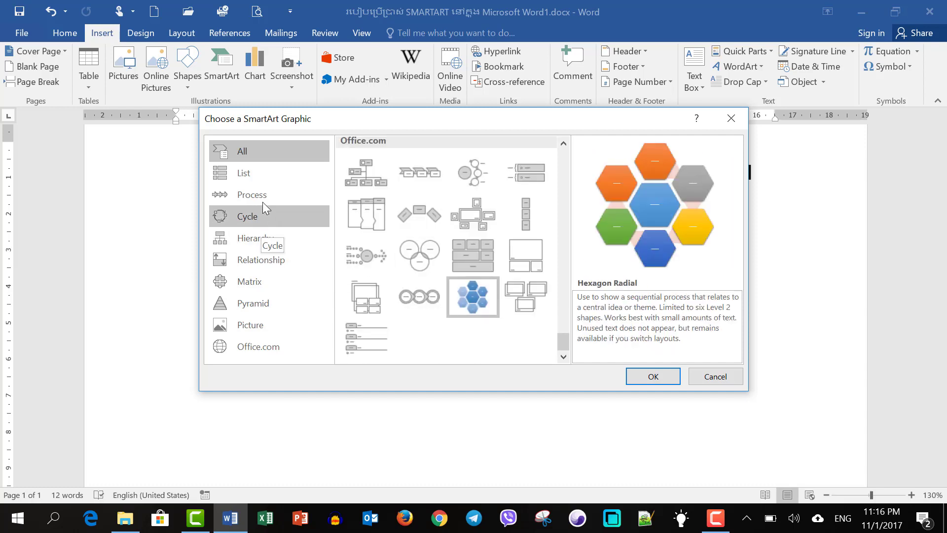
Browse each SmartArt category, then pick the List > Picture Caption List layout
{"action": "left_click", "coordinate": [253, 181]}
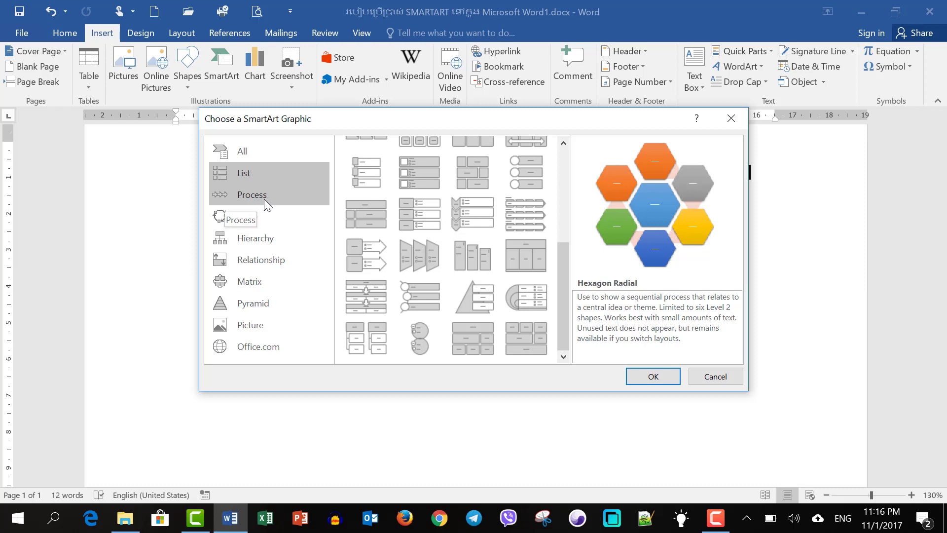
{"action": "left_click", "coordinate": [264, 200]}
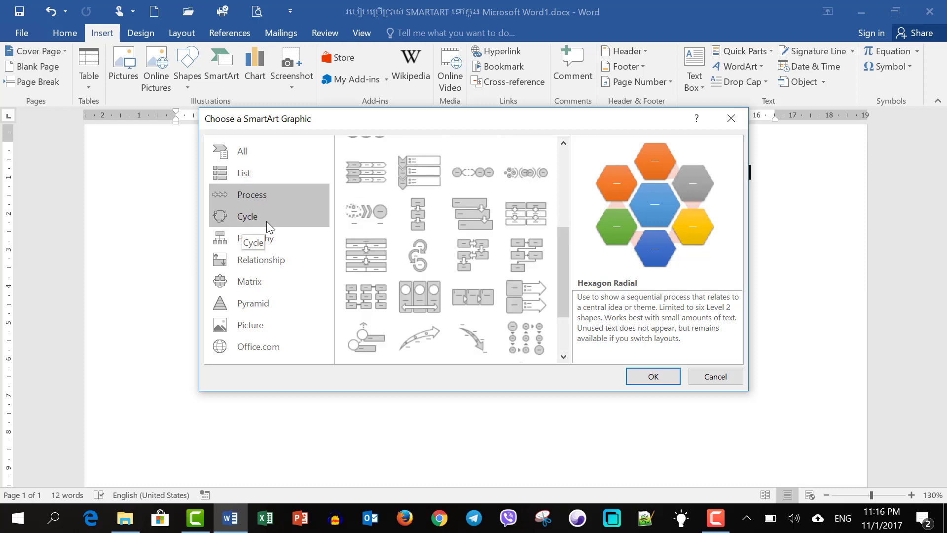
{"action": "left_click", "coordinate": [266, 221]}
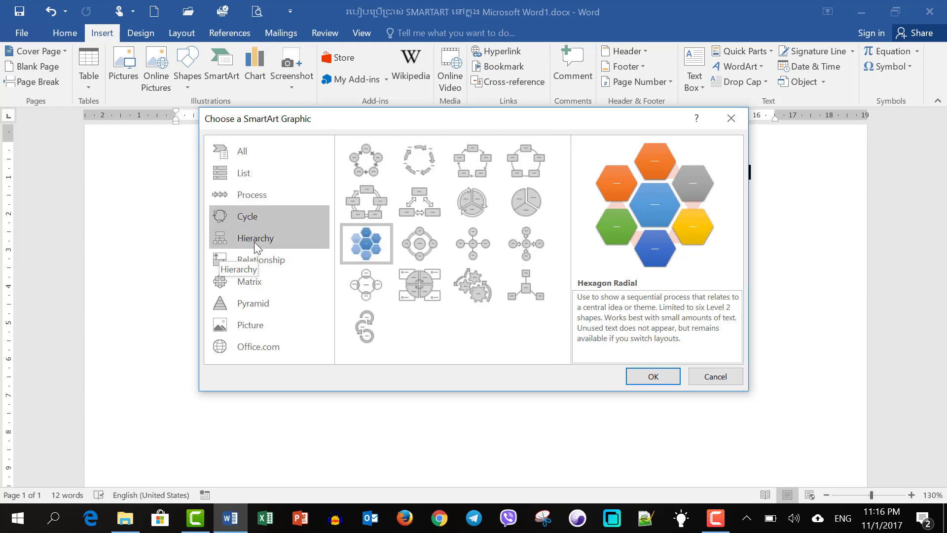
{"action": "left_click", "coordinate": [259, 239]}
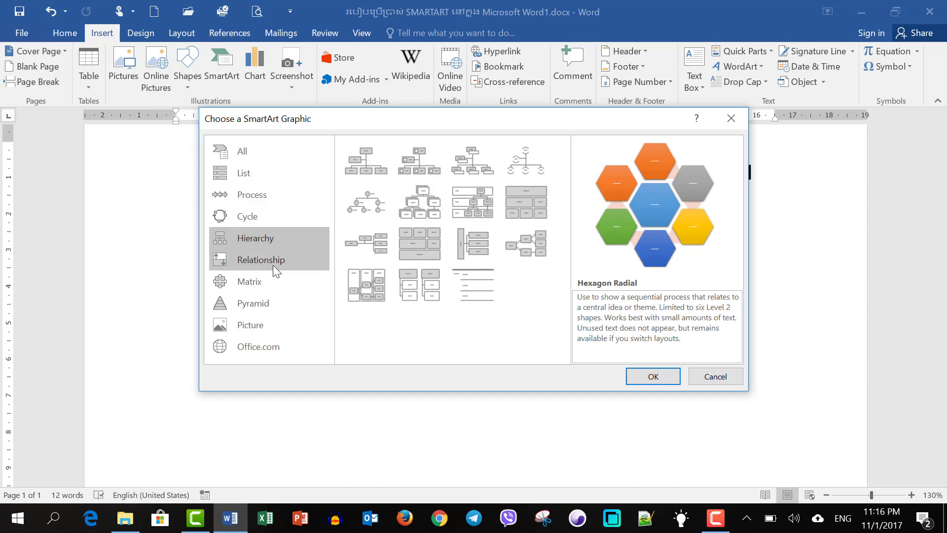
{"action": "left_click", "coordinate": [273, 264]}
{"action": "scroll", "coordinate": [458, 228], "scroll_direction": "down", "scroll_amount": 5}
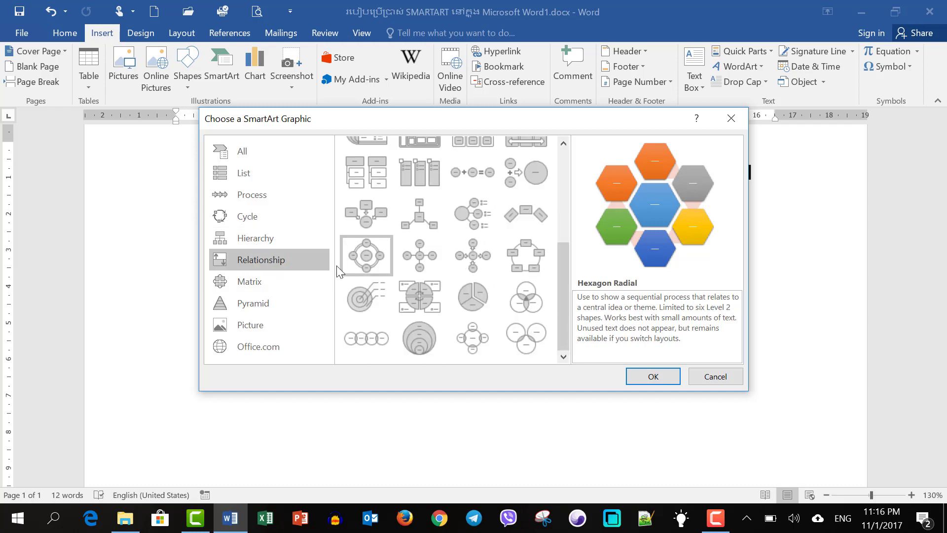
{"action": "left_click", "coordinate": [269, 286]}
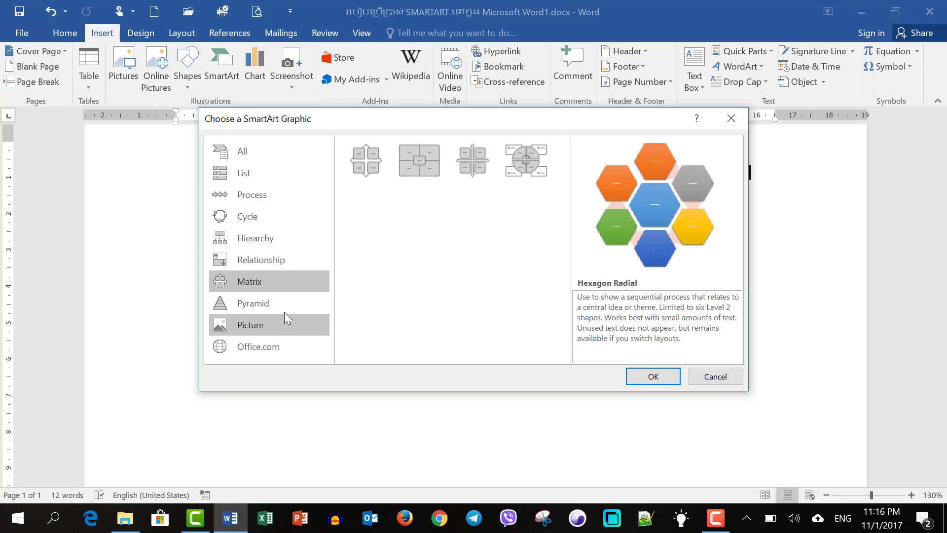
{"action": "left_click", "coordinate": [276, 305]}
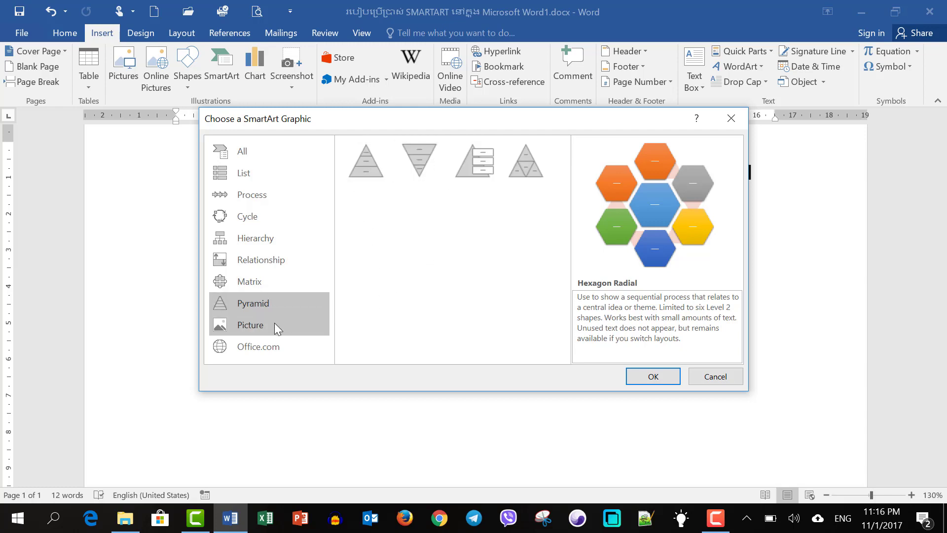
{"action": "left_click", "coordinate": [277, 325]}
{"action": "scroll", "coordinate": [514, 299], "scroll_direction": "down", "scroll_amount": 5}
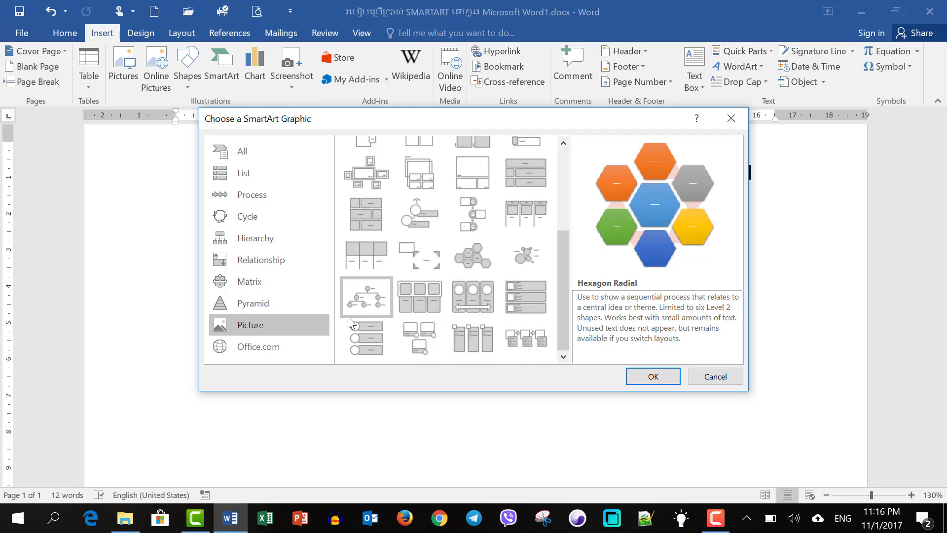
{"action": "left_click", "coordinate": [278, 347]}
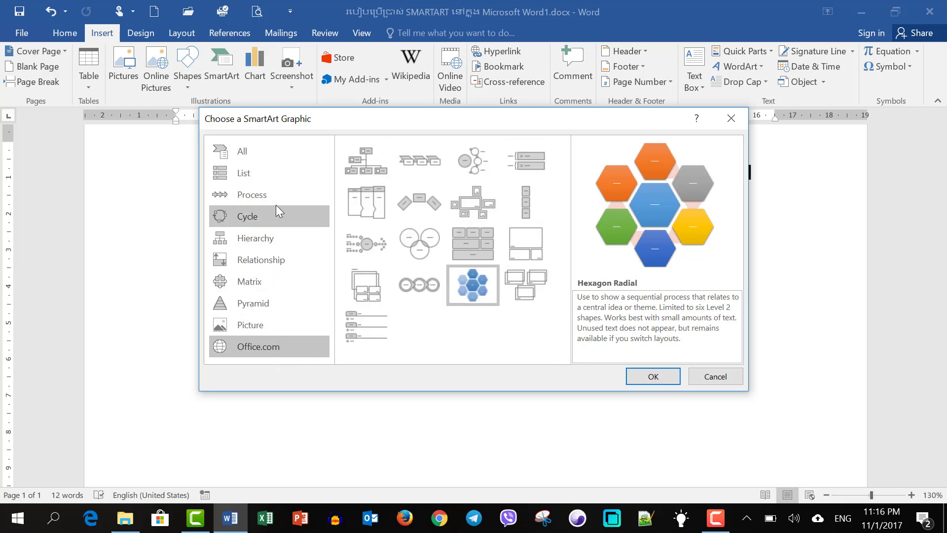
{"action": "left_click", "coordinate": [243, 190]}
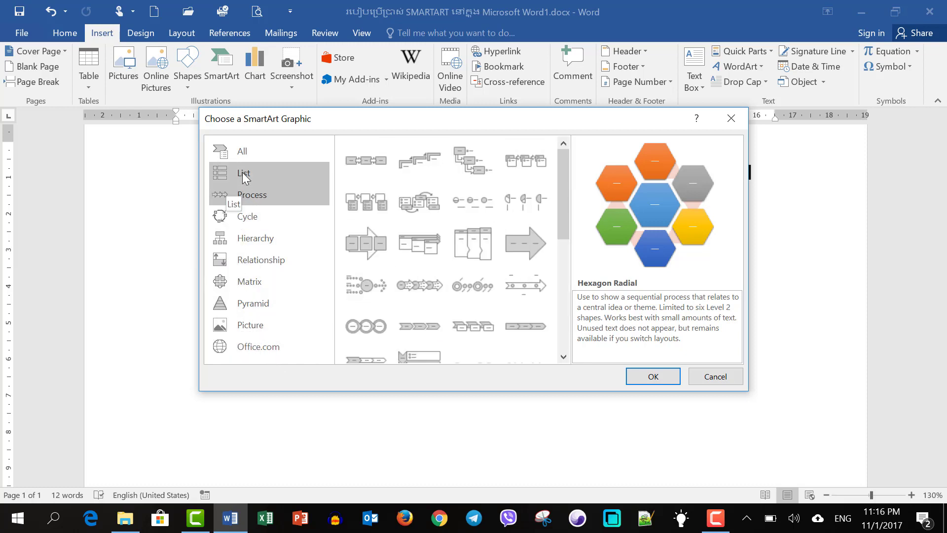
{"action": "left_click", "coordinate": [242, 174]}
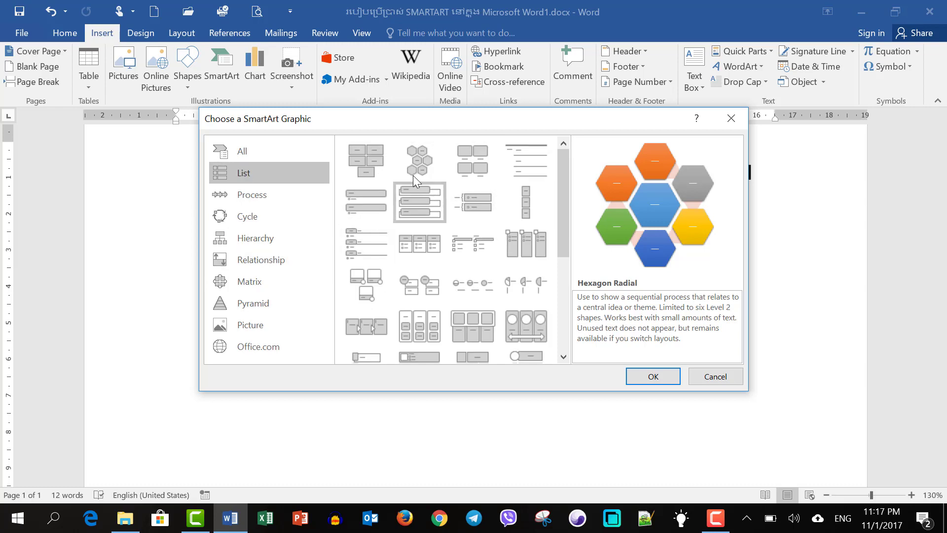
{"action": "left_click", "coordinate": [383, 165]}
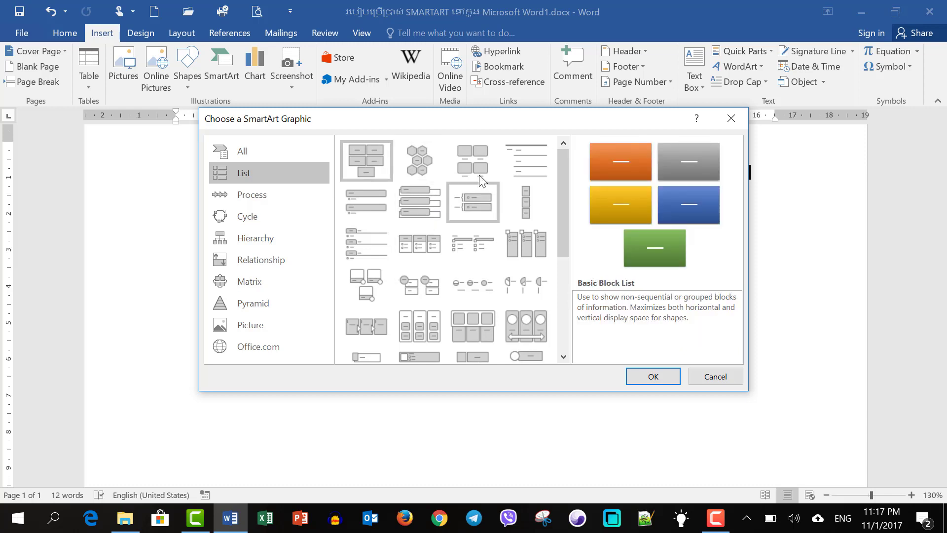
{"action": "left_click", "coordinate": [472, 160]}
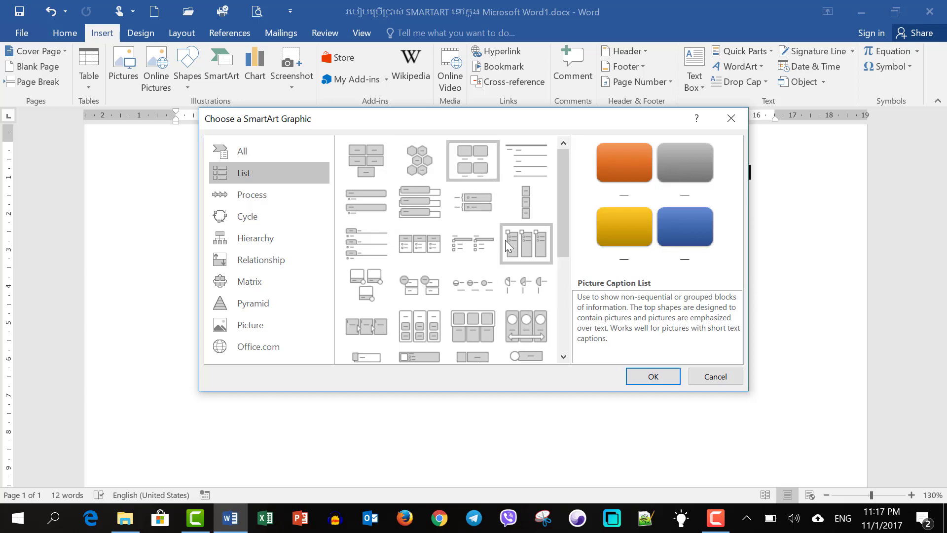
Insert the Picture Caption List graphic and fill its first shape with the Desktop laptop photo
{"action": "left_click", "coordinate": [660, 375]}
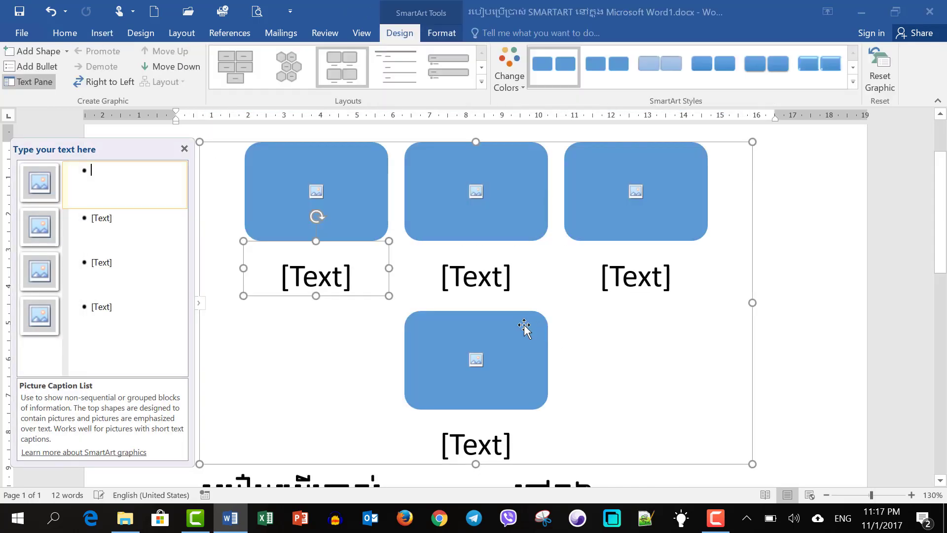
{"action": "scroll", "coordinate": [761, 348], "scroll_direction": "down", "scroll_amount": 2}
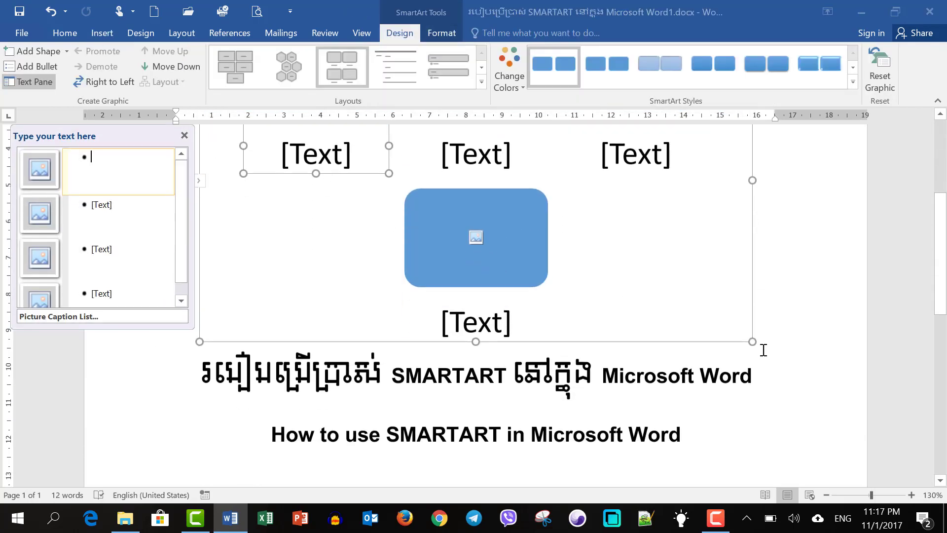
{"action": "scroll", "coordinate": [726, 338], "scroll_direction": "up", "scroll_amount": 1}
{"action": "scroll", "coordinate": [685, 339], "scroll_direction": "up", "scroll_amount": 1}
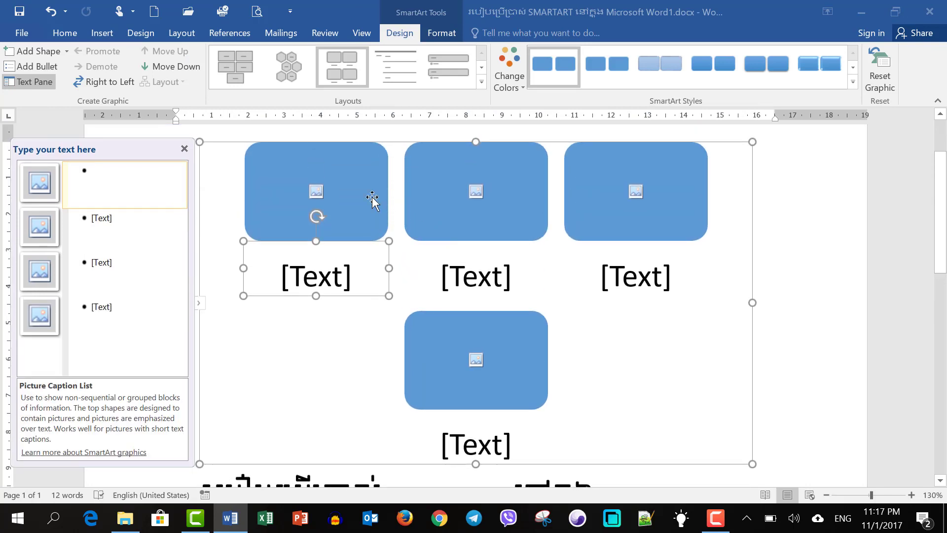
{"action": "left_click", "coordinate": [316, 192]}
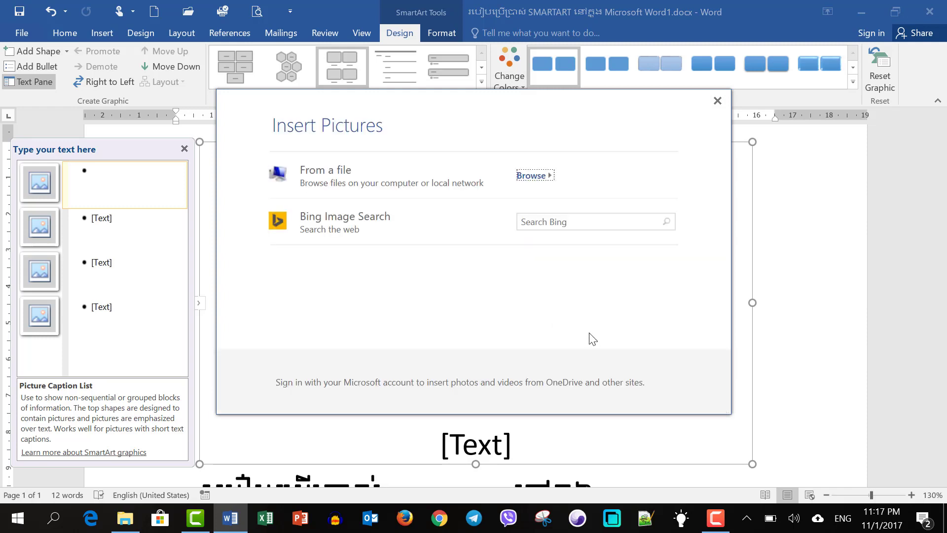
{"action": "left_click", "coordinate": [423, 177]}
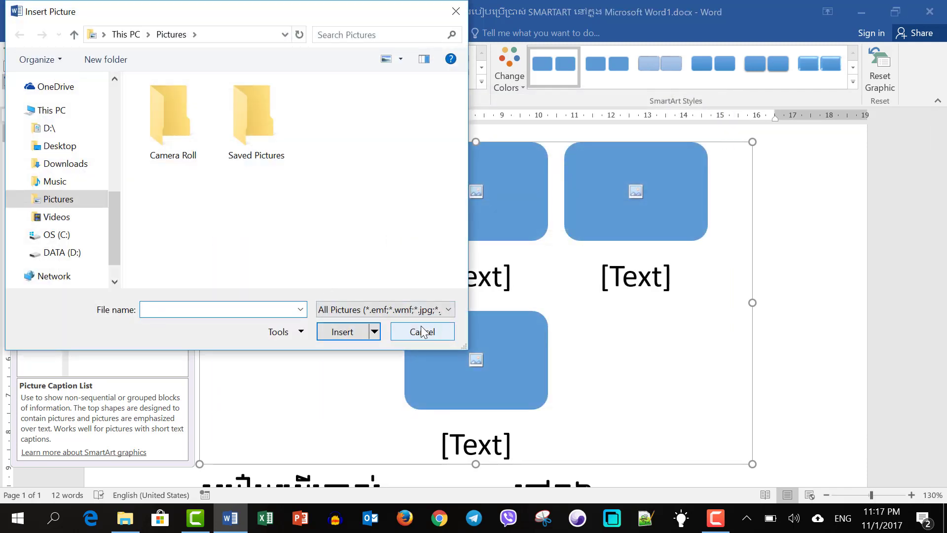
{"action": "mouse_move", "coordinate": [67, 182]}
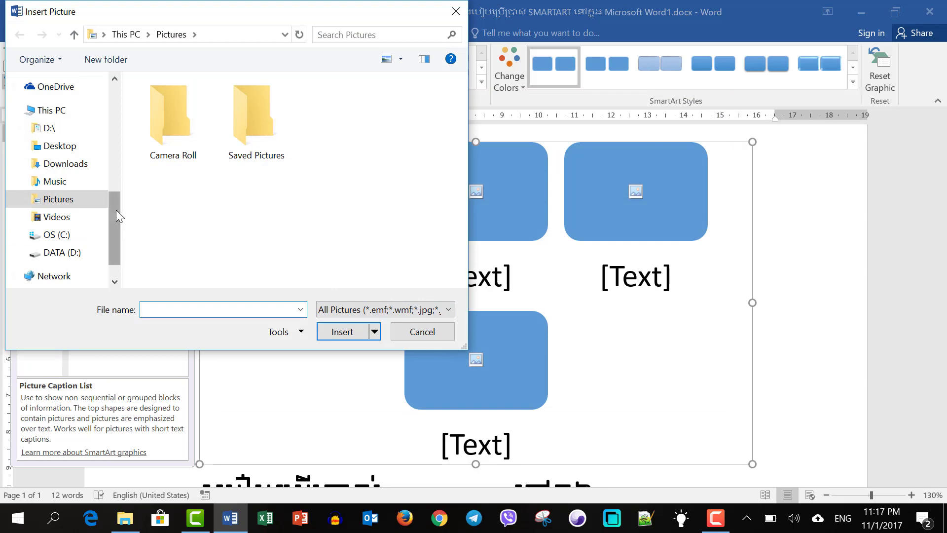
{"action": "left_click_drag", "start_coordinate": [116, 209], "coordinate": [111, 100]}
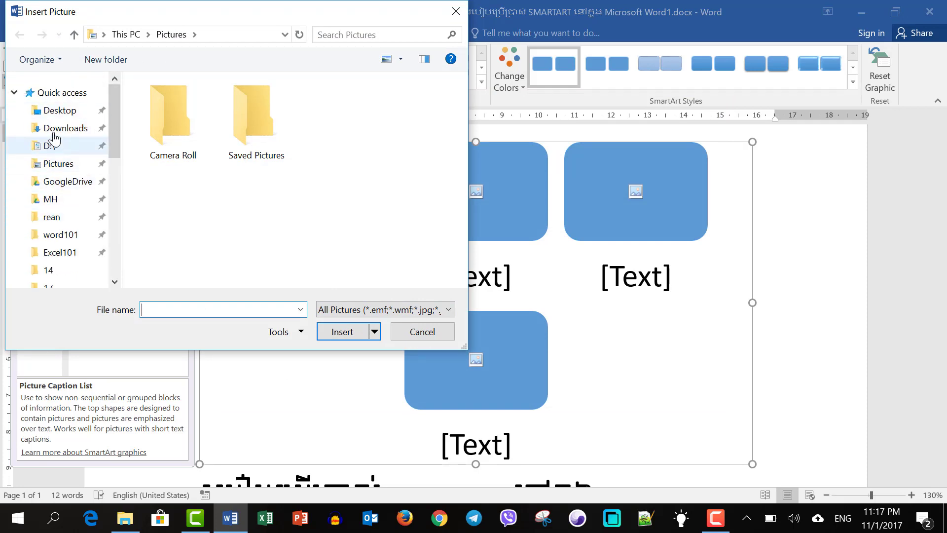
{"action": "left_click", "coordinate": [55, 110]}
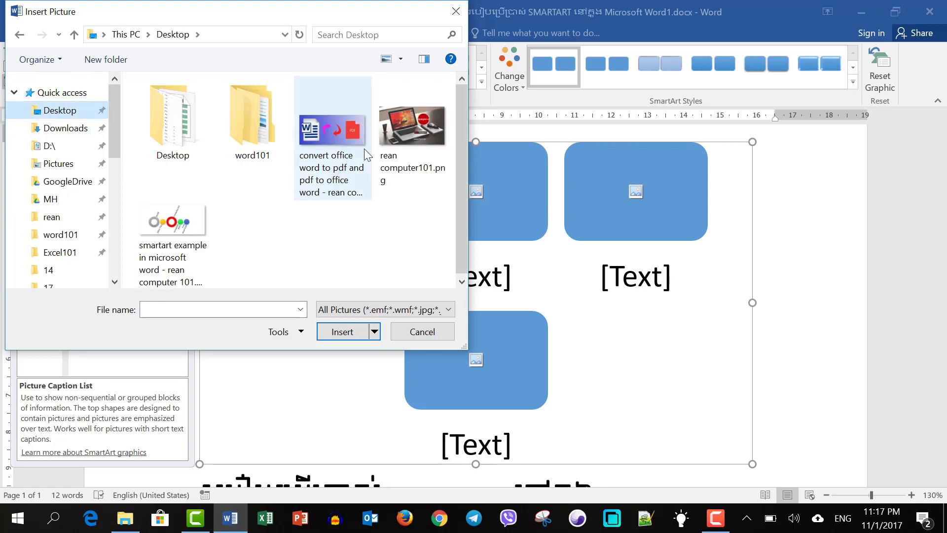
{"action": "double_click", "coordinate": [398, 141]}
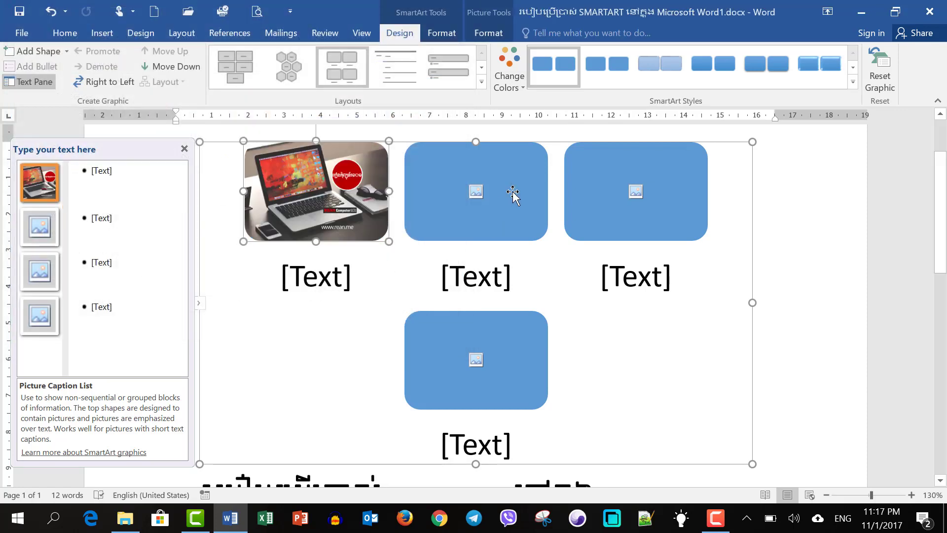
Fill the second picture shape with the SmartArt example image
{"action": "left_click", "coordinate": [514, 192]}
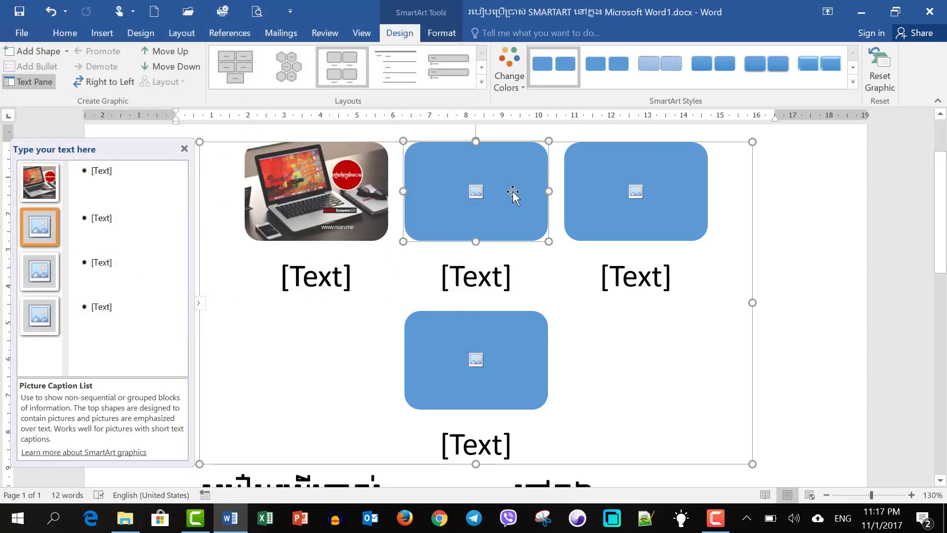
{"action": "left_click", "coordinate": [350, 193]}
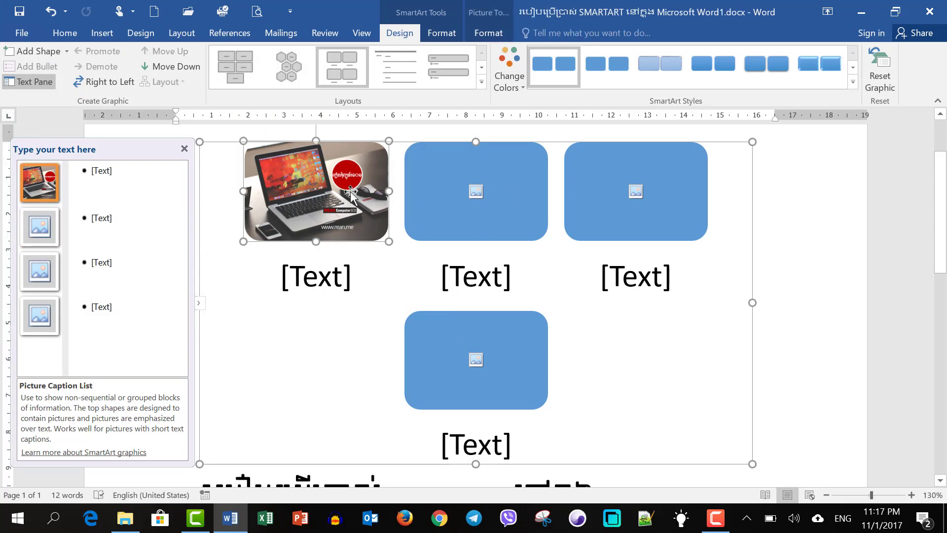
{"action": "left_click", "coordinate": [475, 192]}
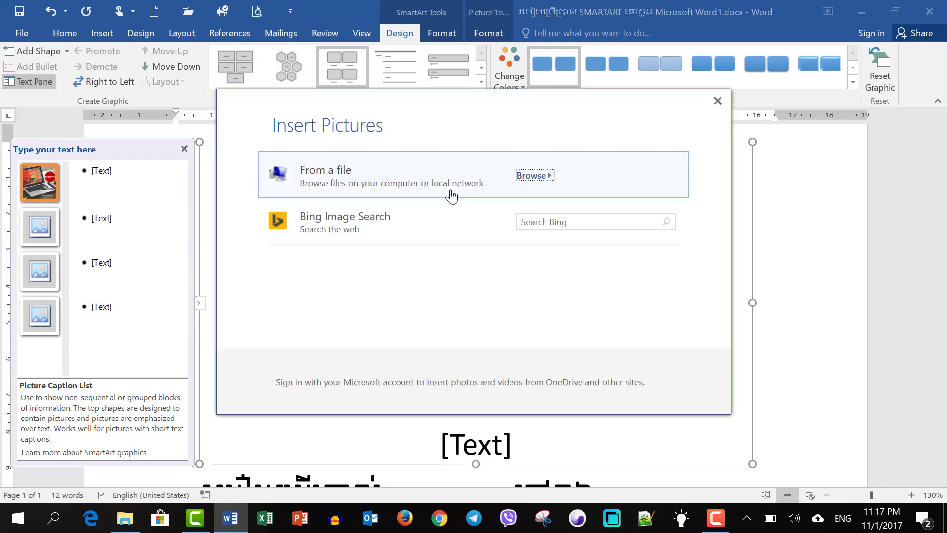
{"action": "left_click", "coordinate": [451, 196]}
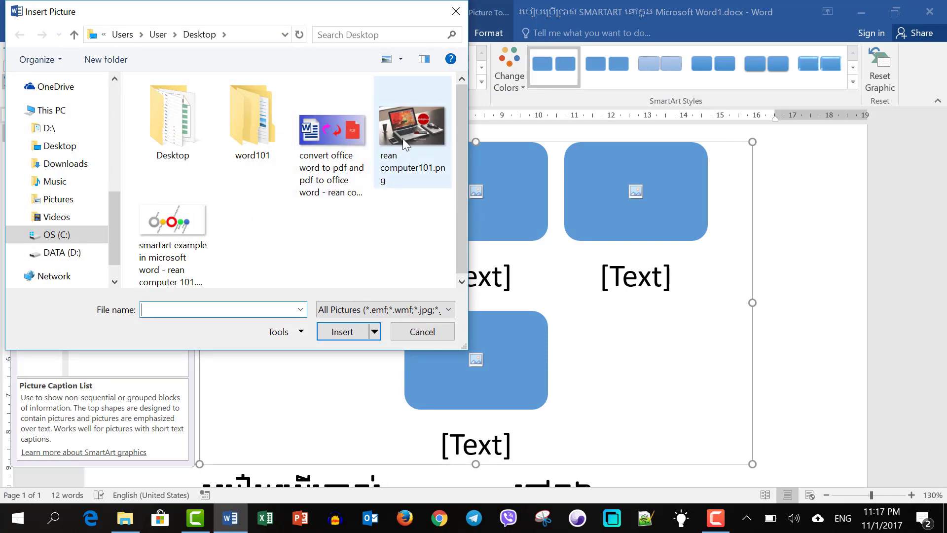
{"action": "double_click", "coordinate": [172, 220]}
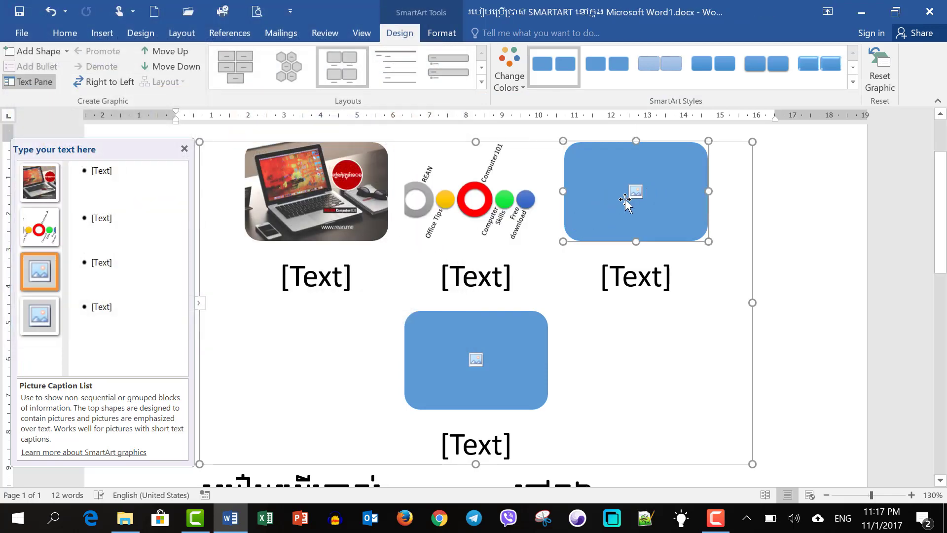
Fill the third picture shape with the Word-to-PDF conversion image
{"action": "left_click", "coordinate": [634, 193]}
{"action": "left_click", "coordinate": [531, 175]}
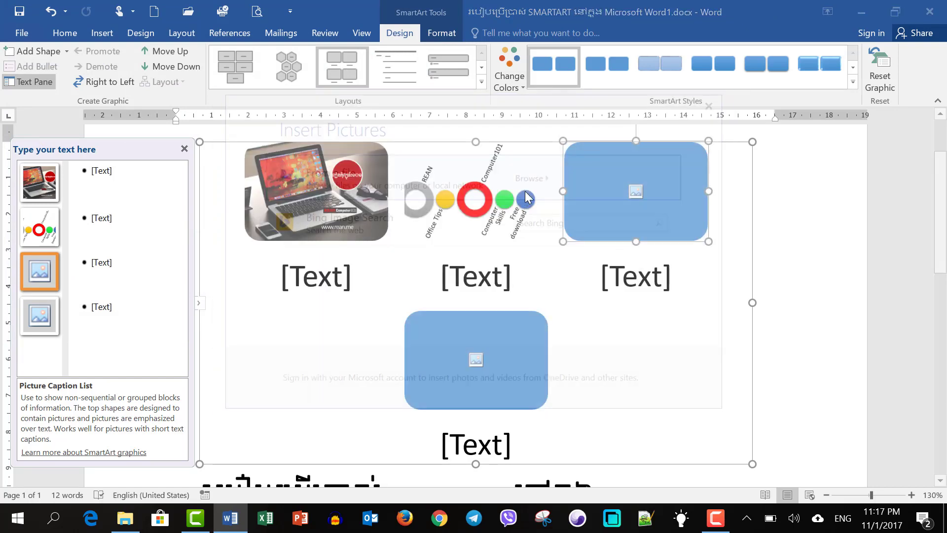
{"action": "double_click", "coordinate": [338, 149]}
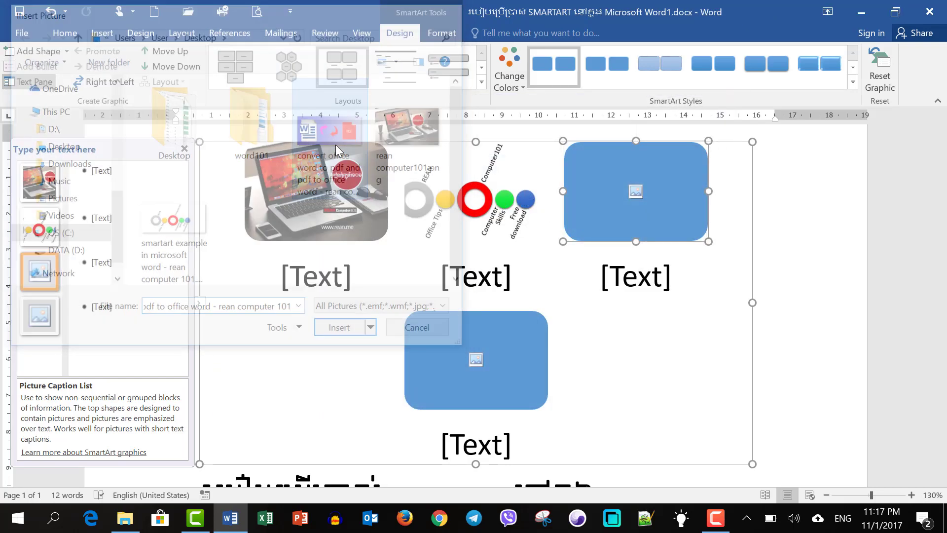
Fill the fourth picture shape with the laptop photo
{"action": "left_click", "coordinate": [475, 360]}
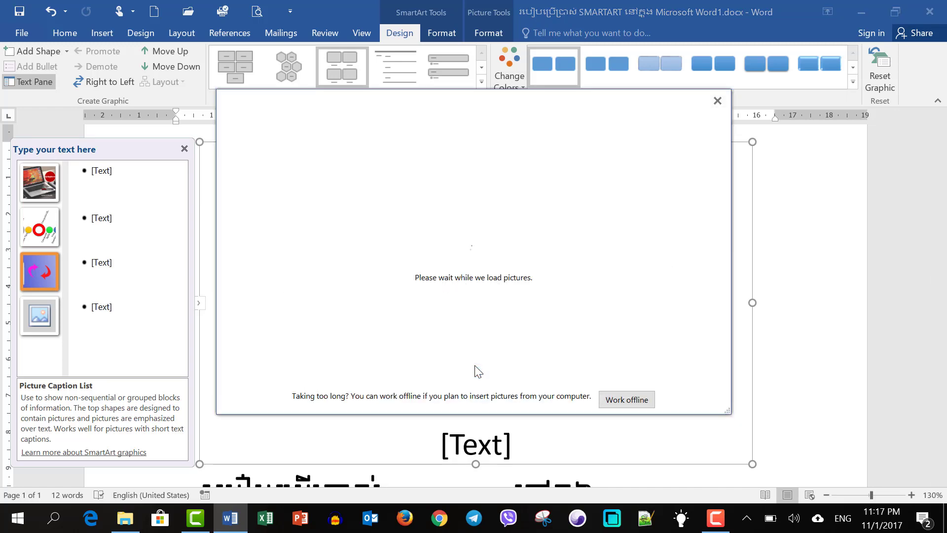
{"action": "left_click", "coordinate": [526, 178]}
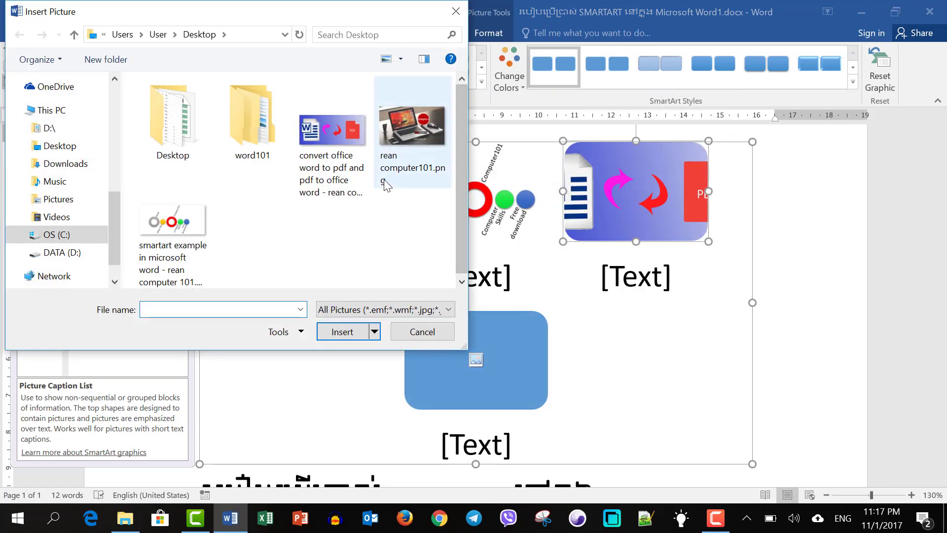
{"action": "double_click", "coordinate": [410, 138]}
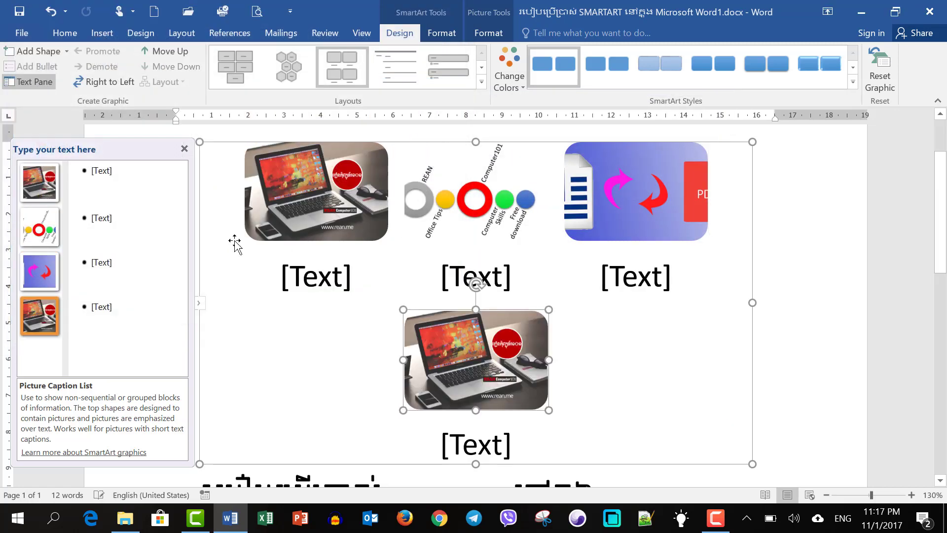
Caption the four pictures 1, 2, 3 and 4, then shrink the SmartArt frame
{"action": "left_click", "coordinate": [134, 163]}
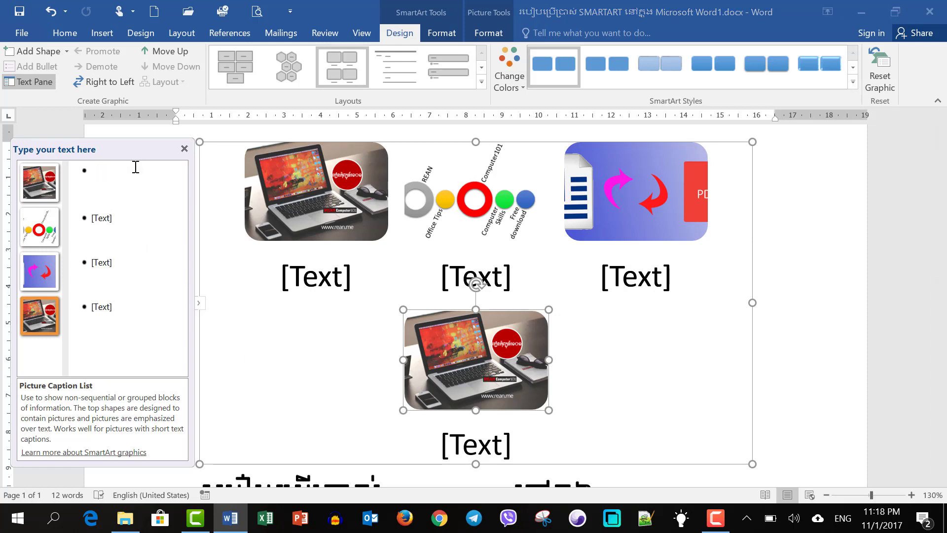
{"action": "type", "text": "1"}
{"action": "left_click", "coordinate": [133, 225]}
{"action": "type", "text": "2"}
{"action": "left_click", "coordinate": [138, 265]}
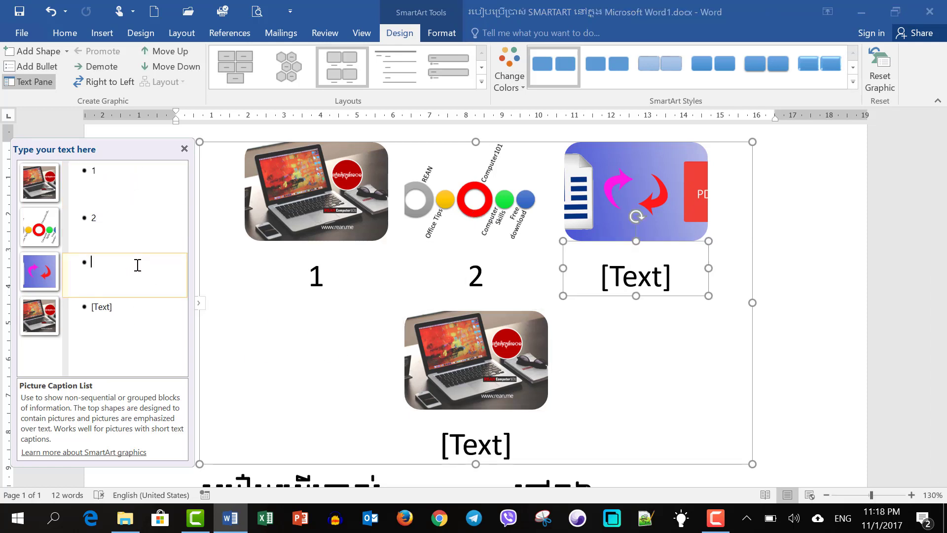
{"action": "type", "text": "3"}
{"action": "left_click", "coordinate": [138, 314]}
{"action": "type", "text": "3"}
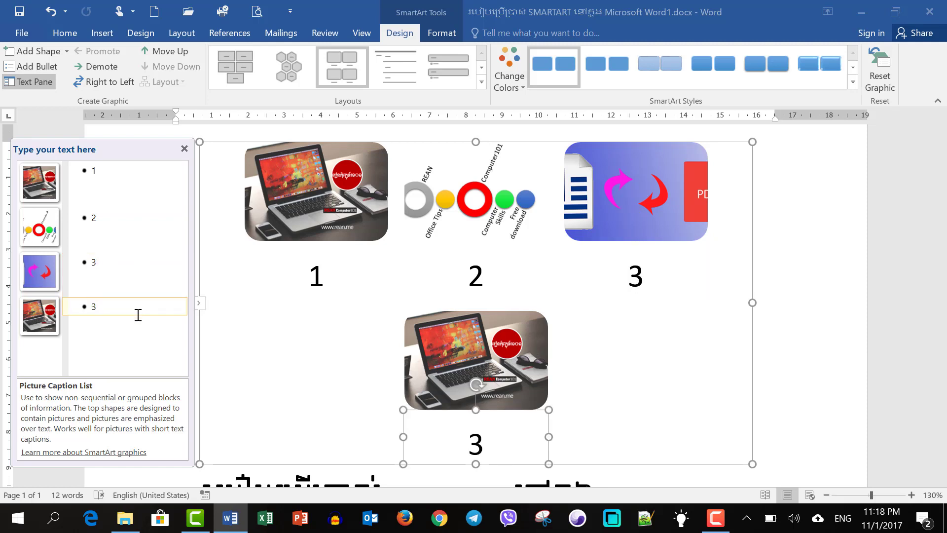
{"action": "key", "text": "BackSpace"}
{"action": "type", "text": "4"}
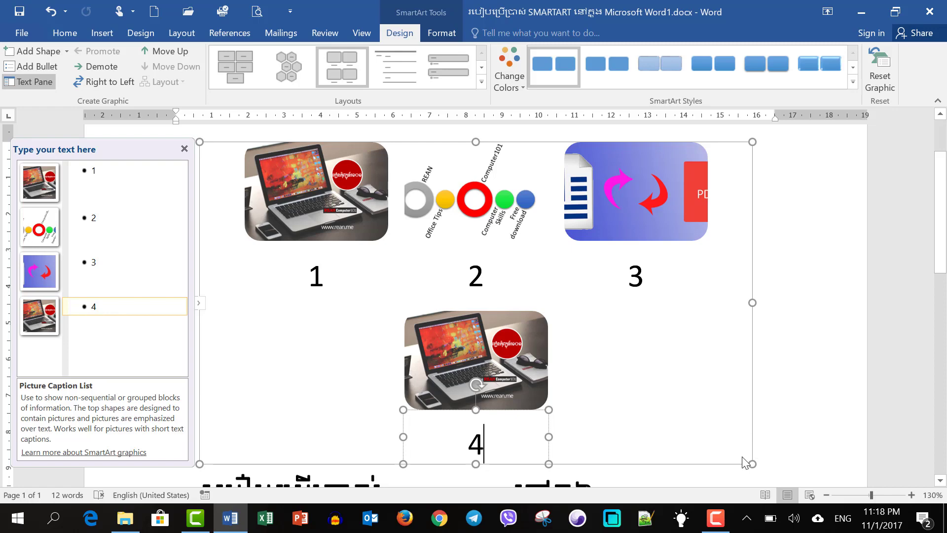
{"action": "left_click_drag", "start_coordinate": [752, 464], "coordinate": [558, 302]}
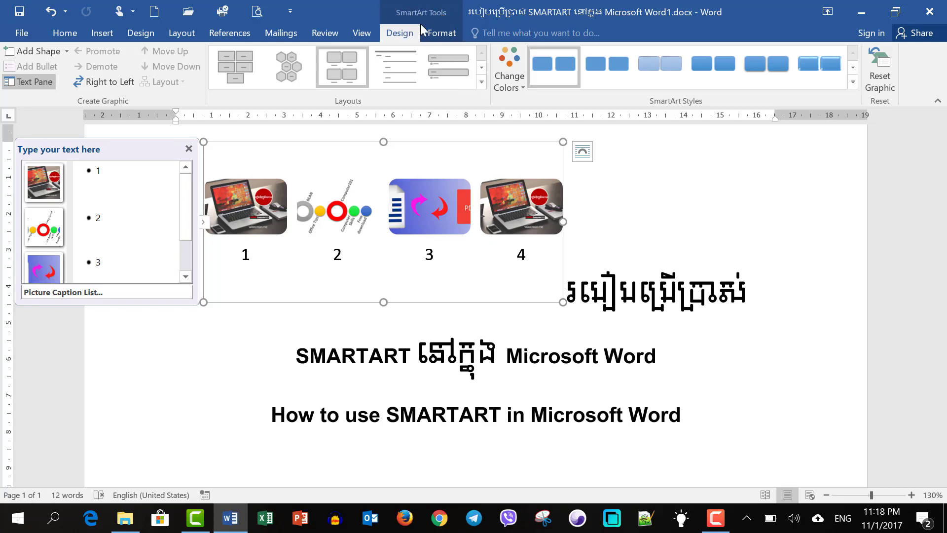
Apply the two-tone blue Accent 1 colour scheme and the 3-D Bird's Eye Scene style
{"action": "left_click", "coordinate": [446, 33]}
{"action": "left_click", "coordinate": [406, 36]}
{"action": "left_click", "coordinate": [511, 81]}
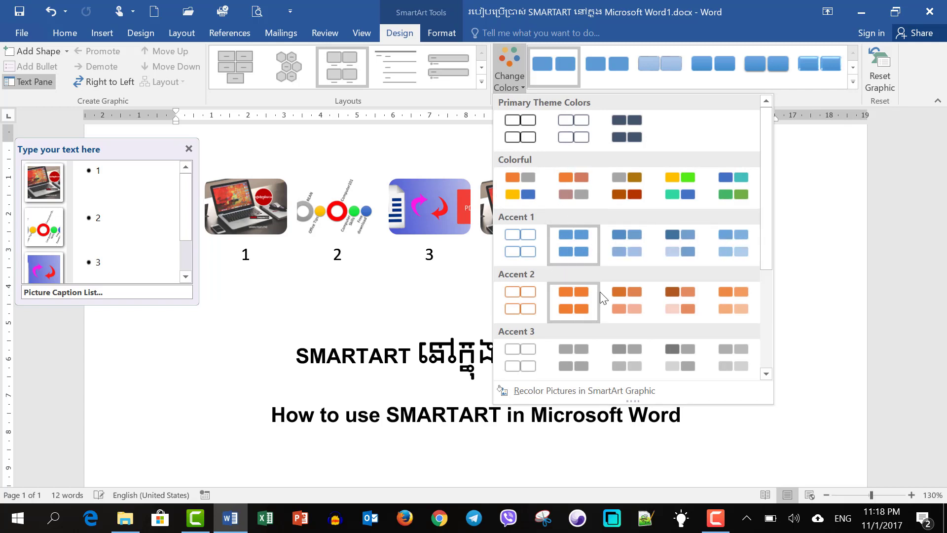
{"action": "left_click", "coordinate": [641, 241]}
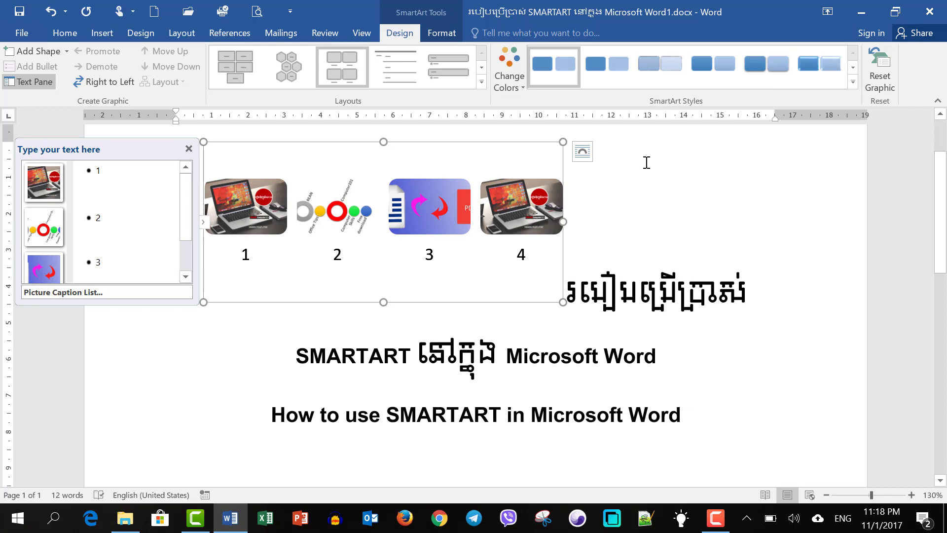
{"action": "left_click", "coordinate": [853, 83]}
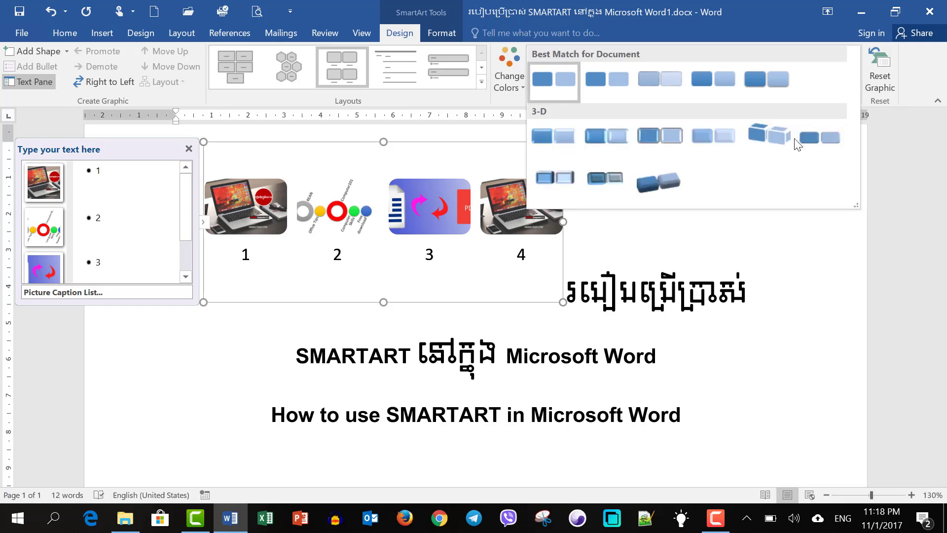
{"action": "left_click", "coordinate": [659, 183]}
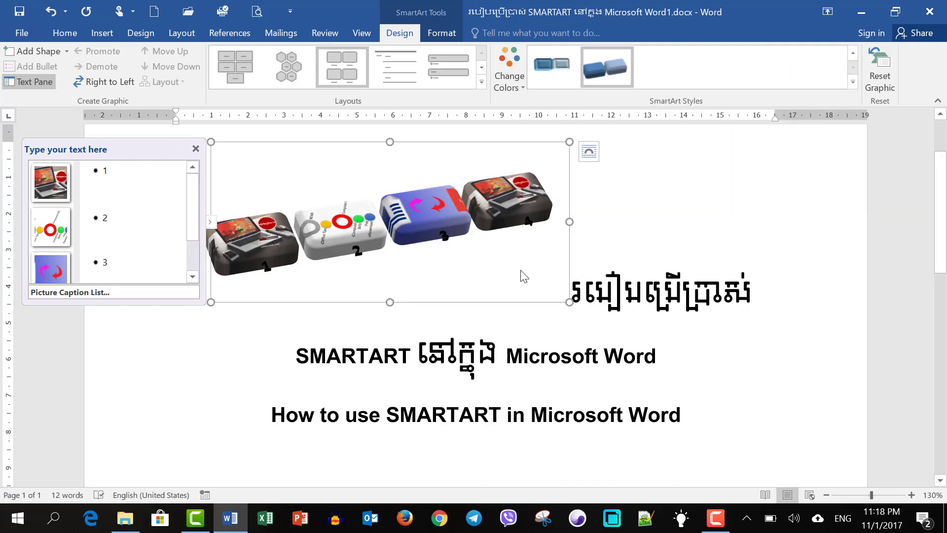
In the Text Pane, add a new fifth item after item 4
{"action": "left_click", "coordinate": [213, 228]}
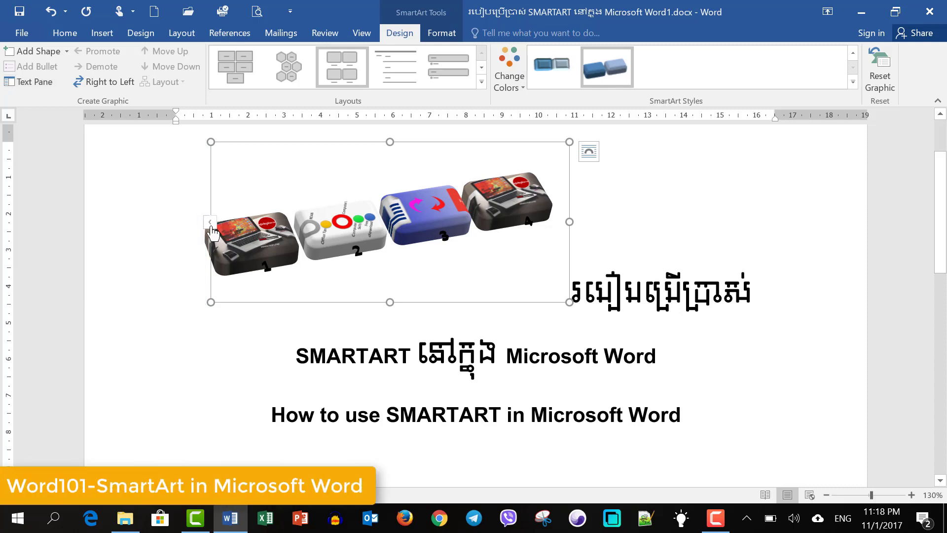
{"action": "left_click", "coordinate": [211, 226]}
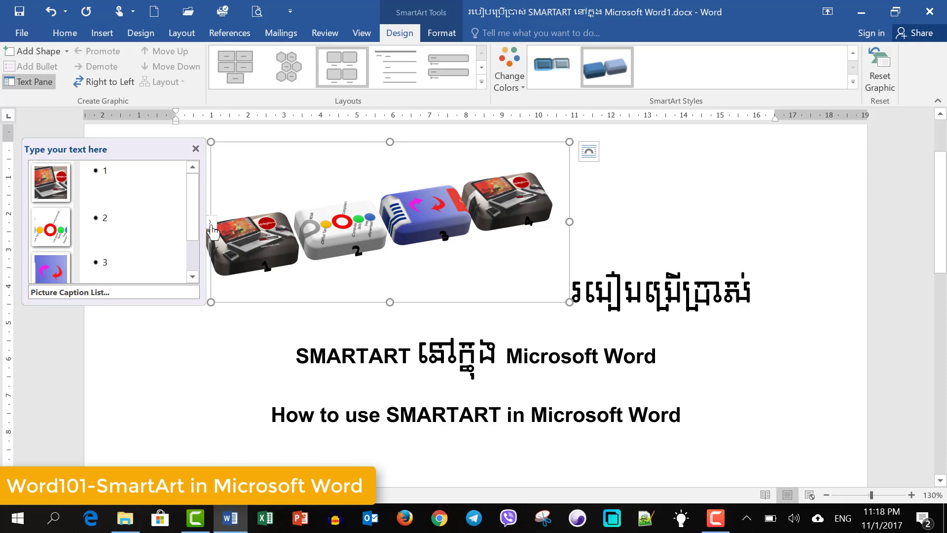
{"action": "left_click", "coordinate": [212, 227]}
{"action": "left_click", "coordinate": [212, 227]}
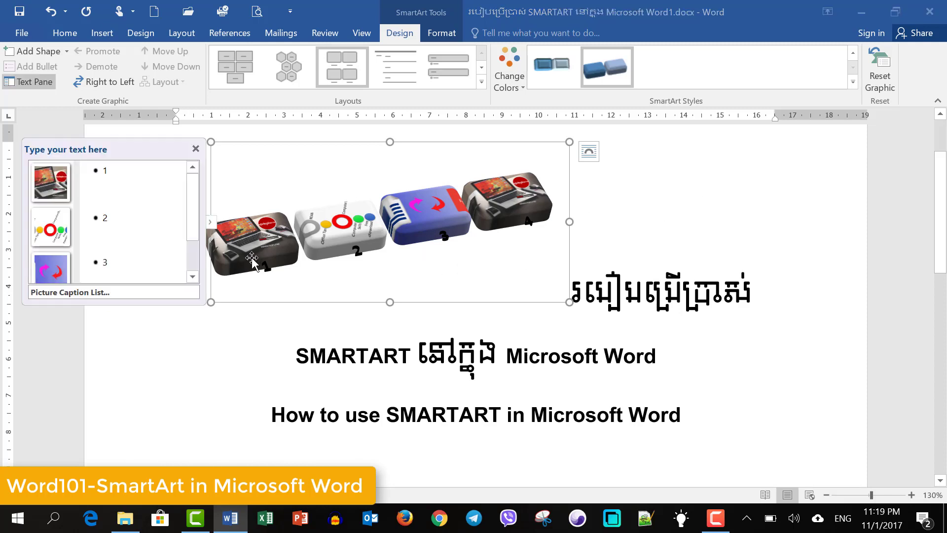
{"action": "left_click_drag", "start_coordinate": [198, 234], "coordinate": [201, 277]}
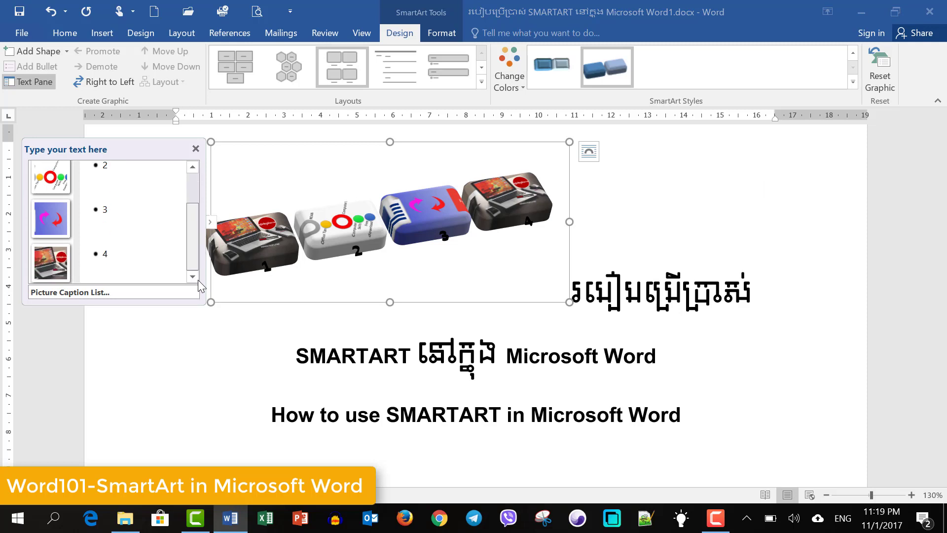
{"action": "left_click", "coordinate": [155, 261]}
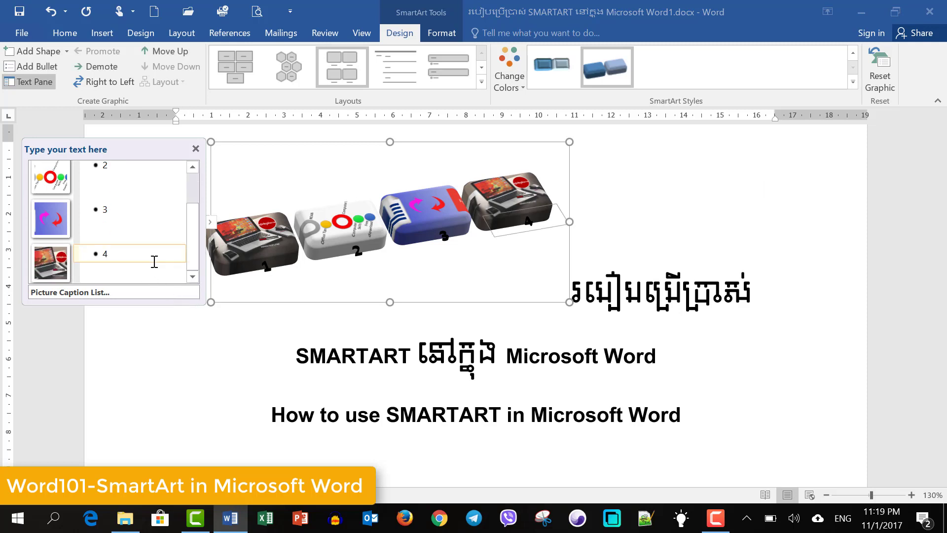
{"action": "key", "text": "Return"}
{"action": "type", "text": "5"}
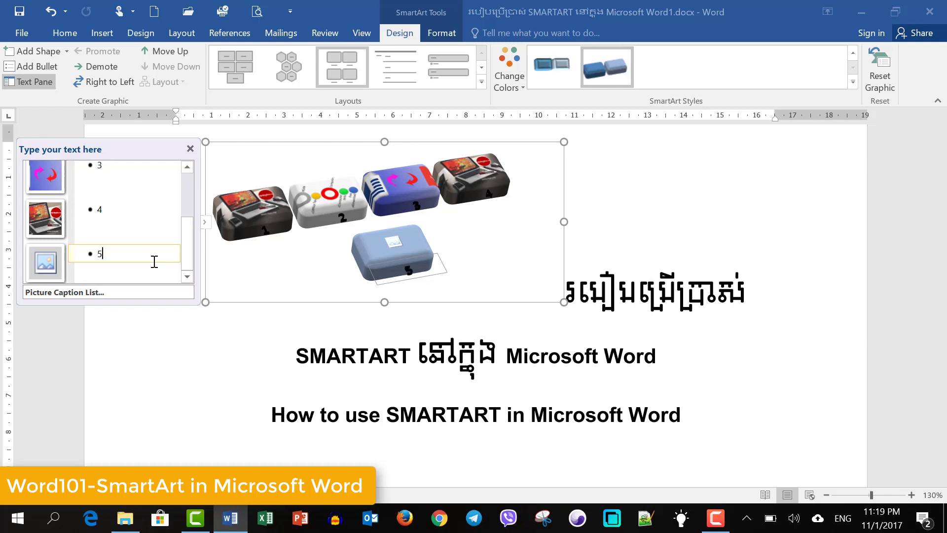
Delete the second item's label 2 and remove its block
{"action": "left_click", "coordinate": [162, 225]}
{"action": "scroll", "coordinate": [162, 225], "scroll_direction": "up", "scroll_amount": 2}
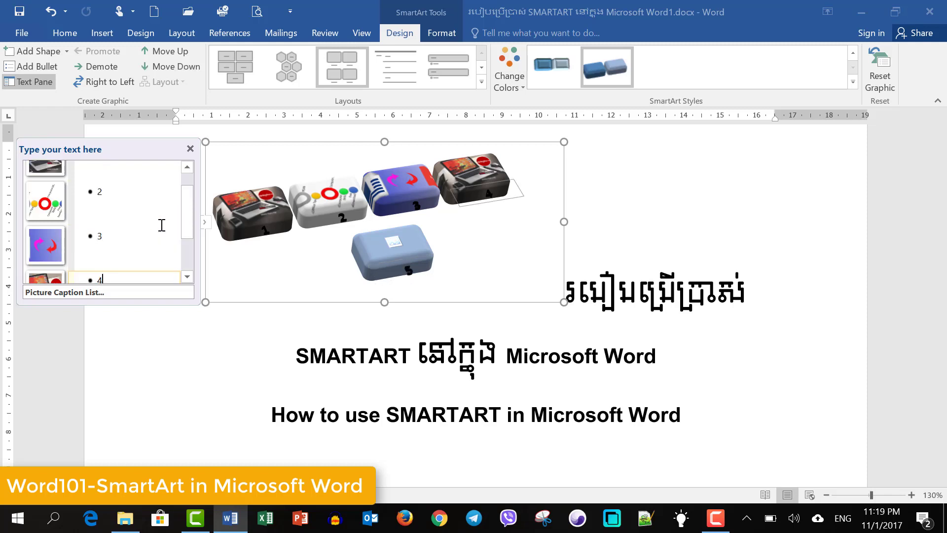
{"action": "left_click", "coordinate": [160, 223]}
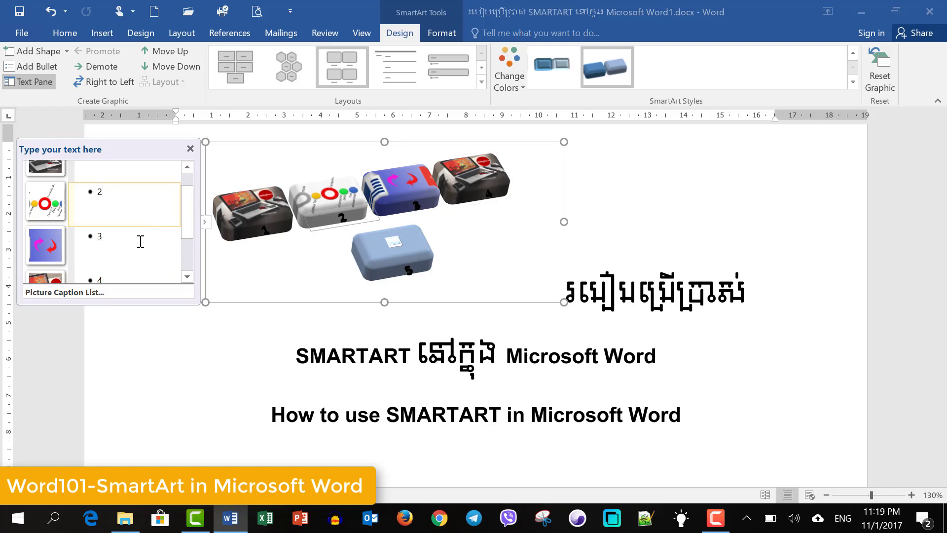
{"action": "scroll", "coordinate": [141, 241], "scroll_direction": "up", "scroll_amount": 1}
{"action": "key", "text": "BackSpace"}
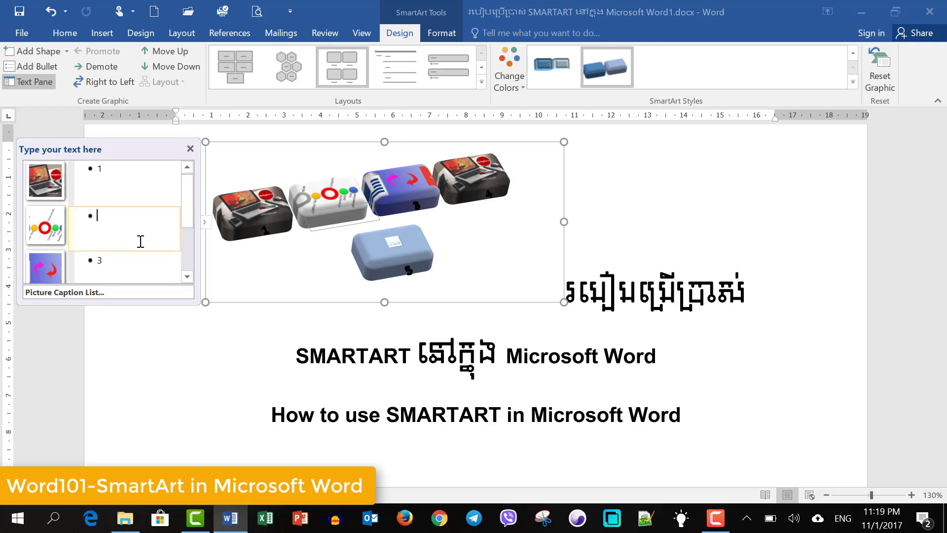
{"action": "key", "text": "BackSpace"}
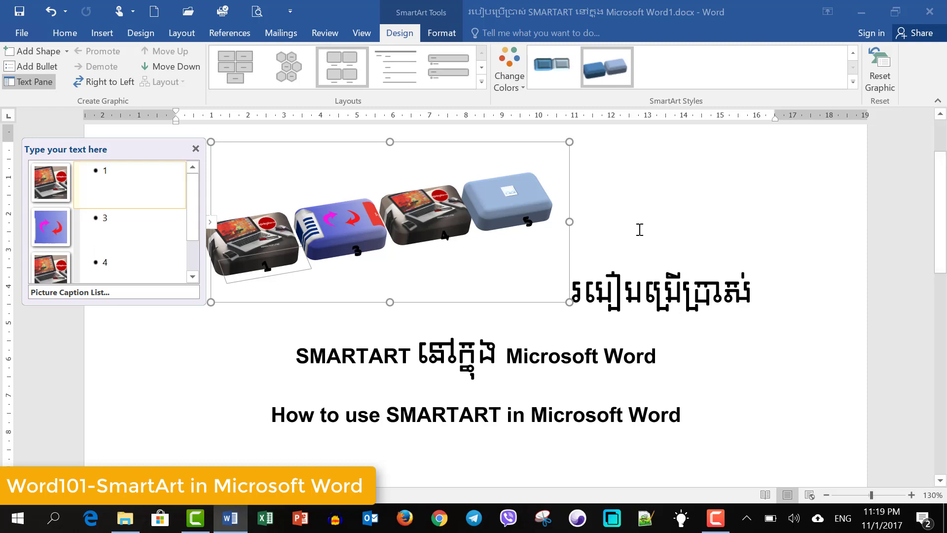
Close the Text Pane and drag the SmartArt below the Khmer title, beside 'Microsoft Word'
{"action": "left_click", "coordinate": [266, 269]}
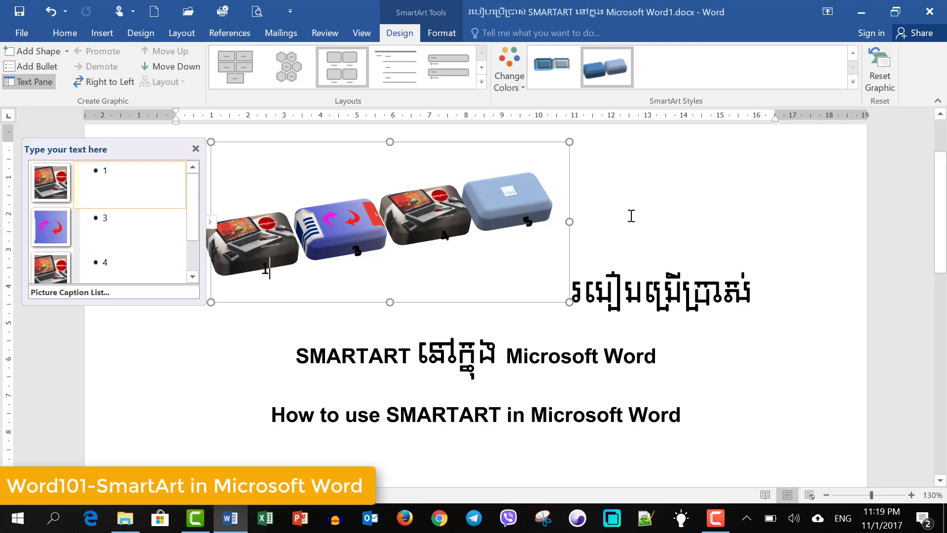
{"action": "left_click", "coordinate": [544, 301]}
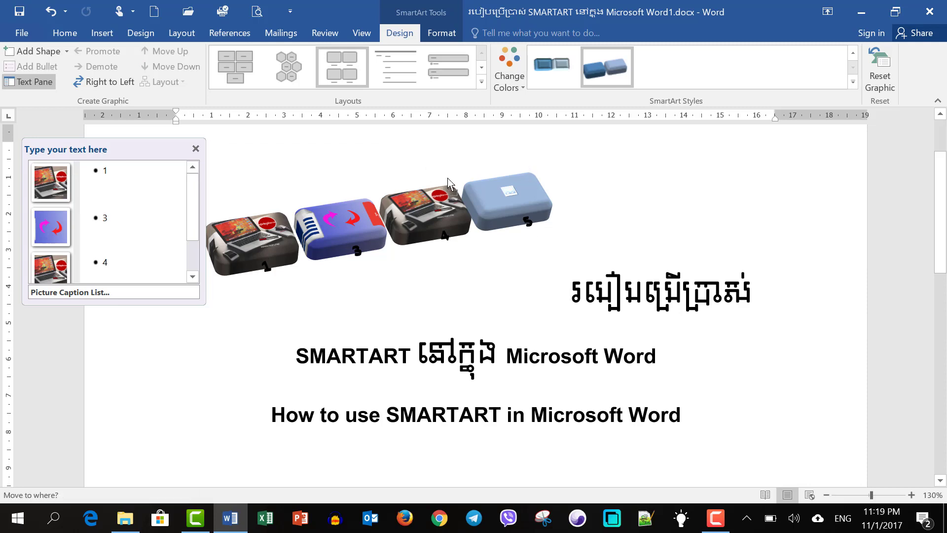
{"action": "left_click_drag", "start_coordinate": [404, 144], "coordinate": [636, 289]}
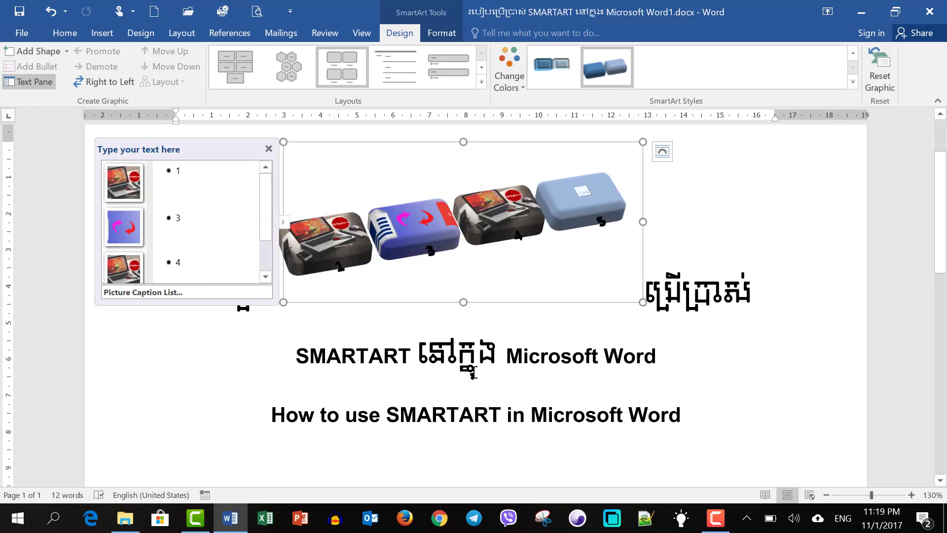
{"action": "left_click", "coordinate": [268, 148]}
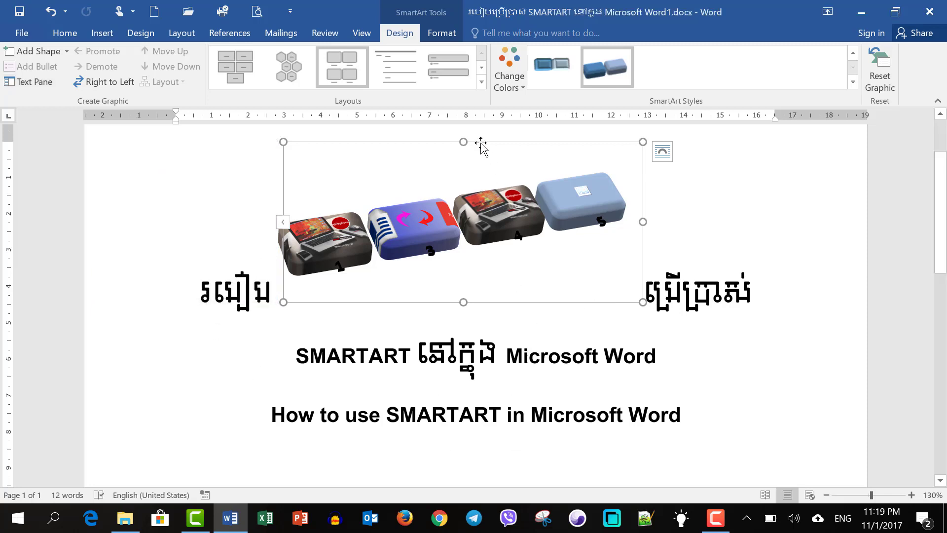
{"action": "left_click_drag", "start_coordinate": [482, 143], "coordinate": [496, 369]}
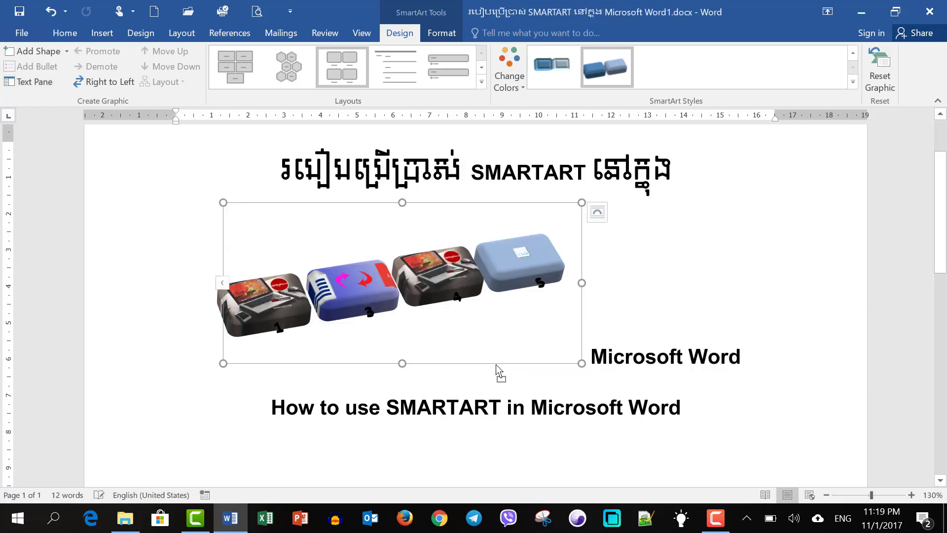
Set the SmartArt's text wrapping to Tight
{"action": "left_click", "coordinate": [441, 33]}
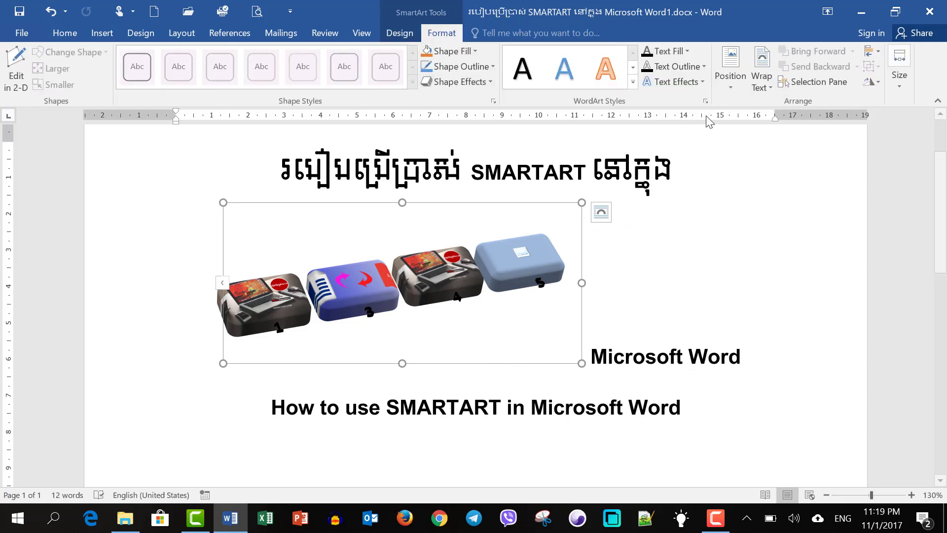
{"action": "left_click", "coordinate": [764, 87]}
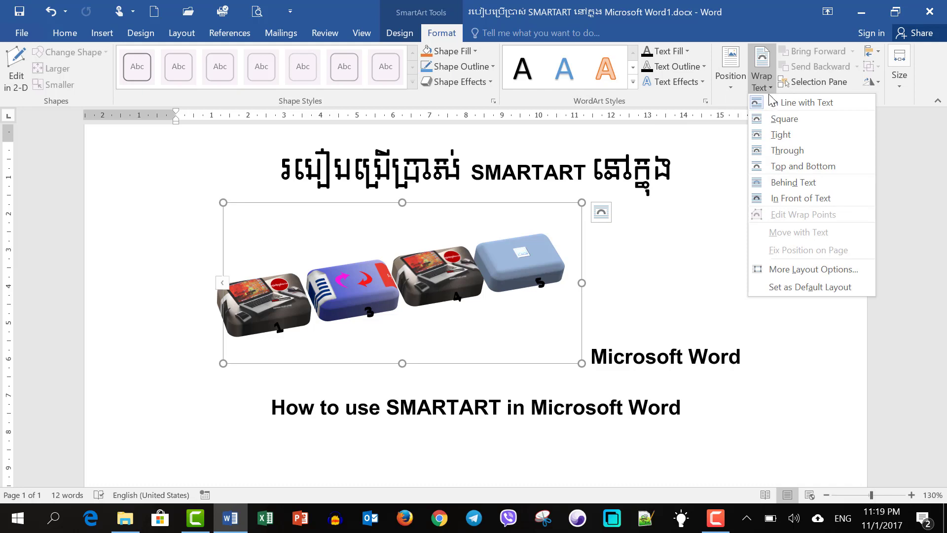
{"action": "left_click", "coordinate": [777, 140]}
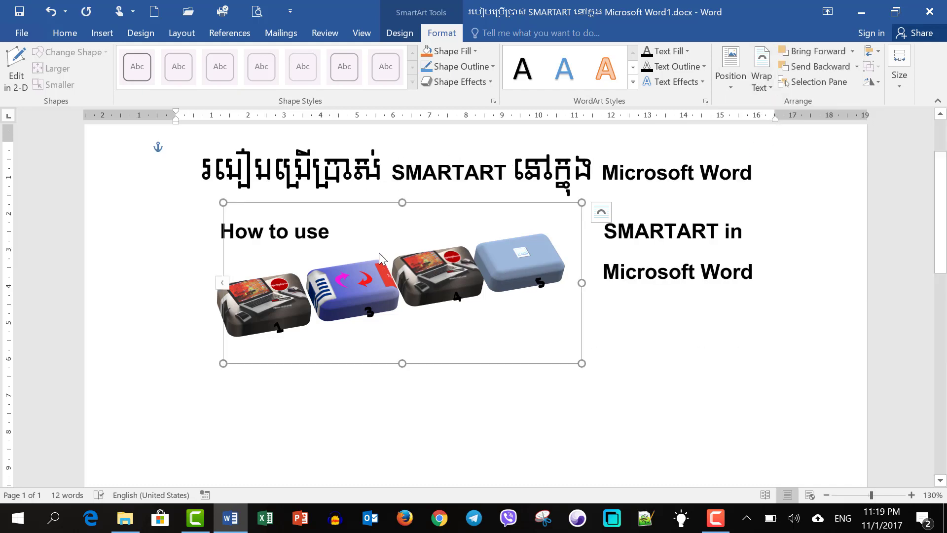
Undo an accidental block move and drag the SmartArt up and right among the headings
{"action": "left_click_drag", "start_coordinate": [397, 267], "coordinate": [475, 236]}
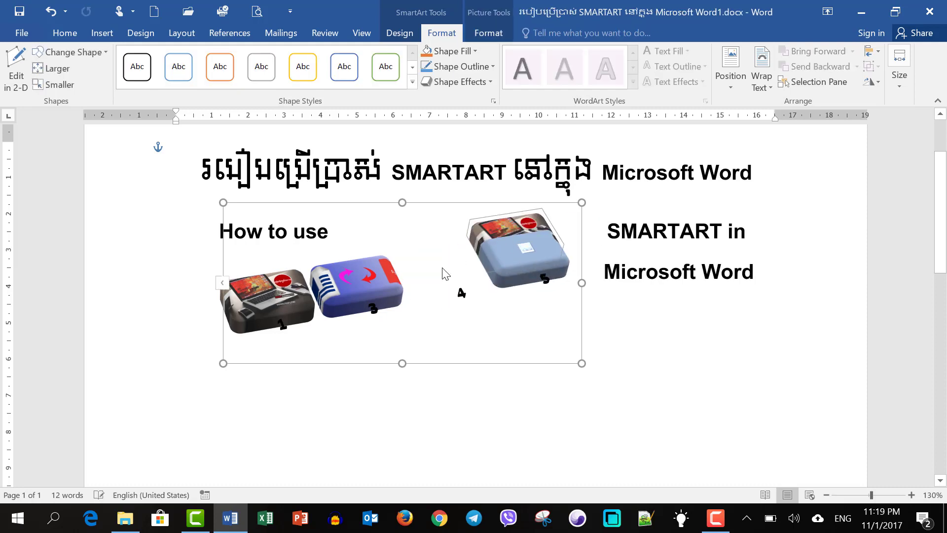
{"action": "key", "text": "ctrl+z"}
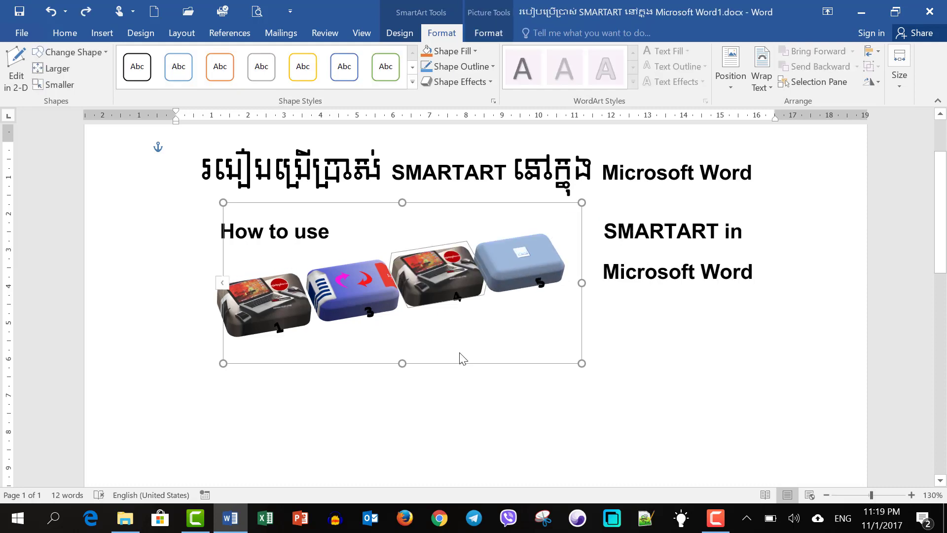
{"action": "left_click", "coordinate": [425, 366]}
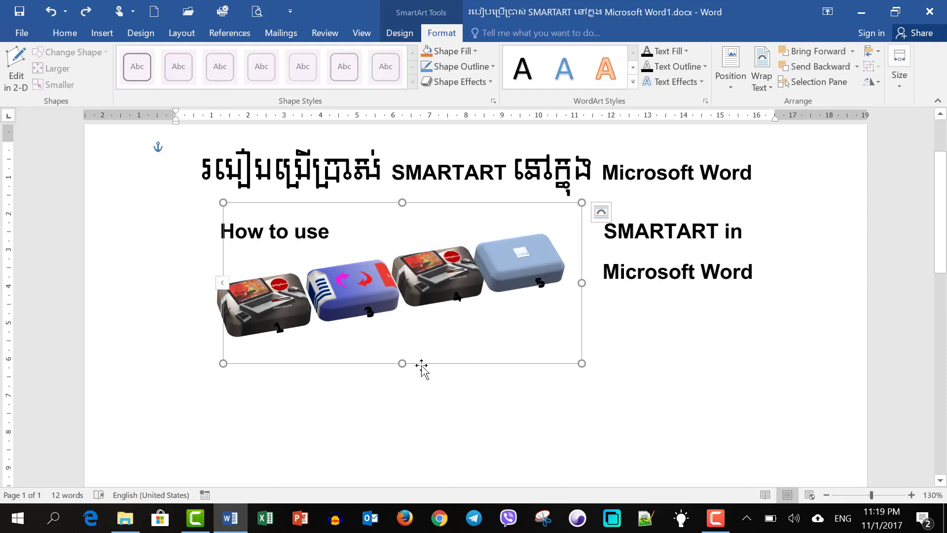
{"action": "left_click_drag", "start_coordinate": [422, 365], "coordinate": [542, 324]}
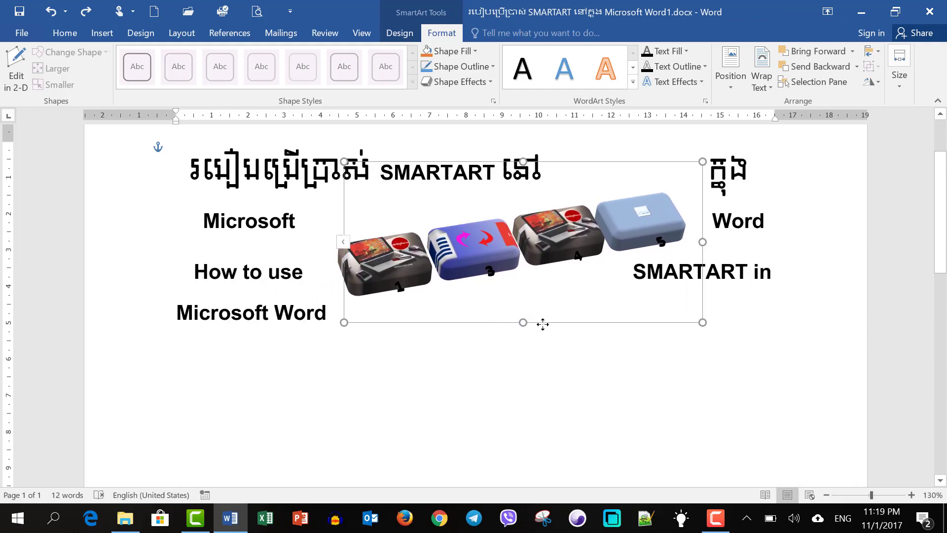
{"action": "left_click", "coordinate": [566, 435]}
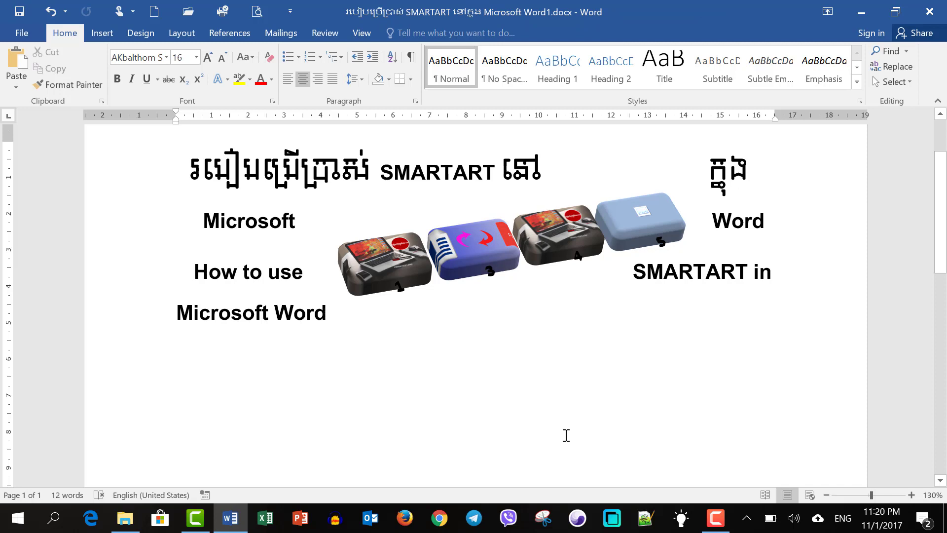
Insert a Basic Cycle SmartArt on a new line below the headings
{"action": "key", "text": "Return"}
{"action": "left_click", "coordinate": [102, 33]}
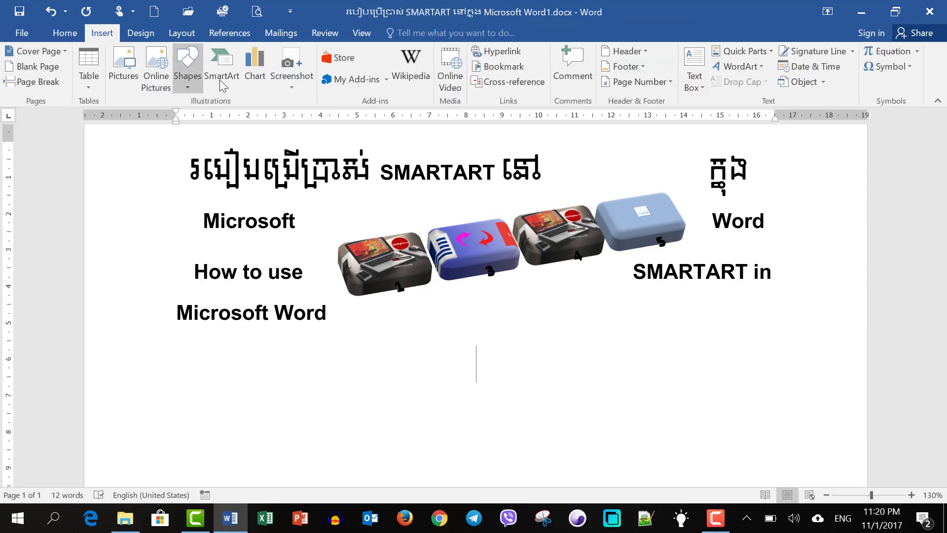
{"action": "left_click", "coordinate": [227, 70]}
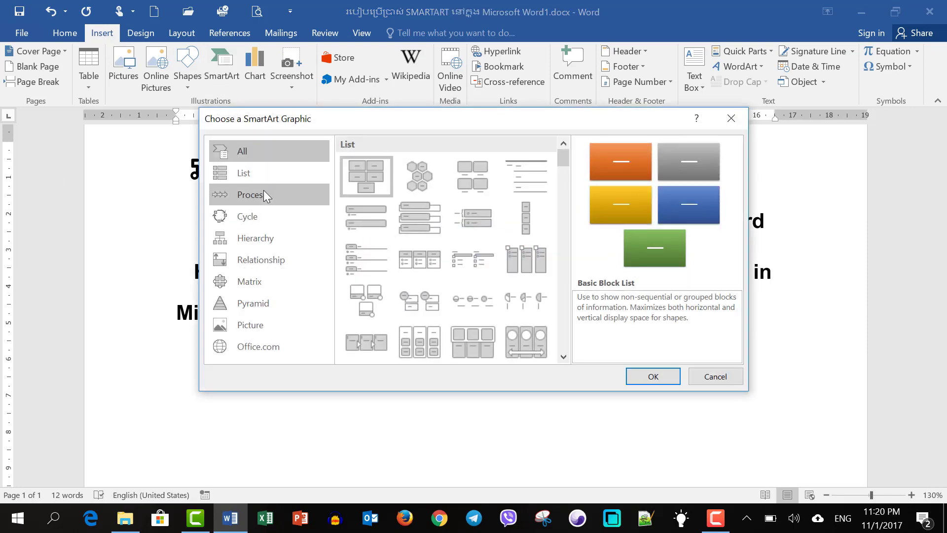
{"action": "left_click", "coordinate": [249, 215]}
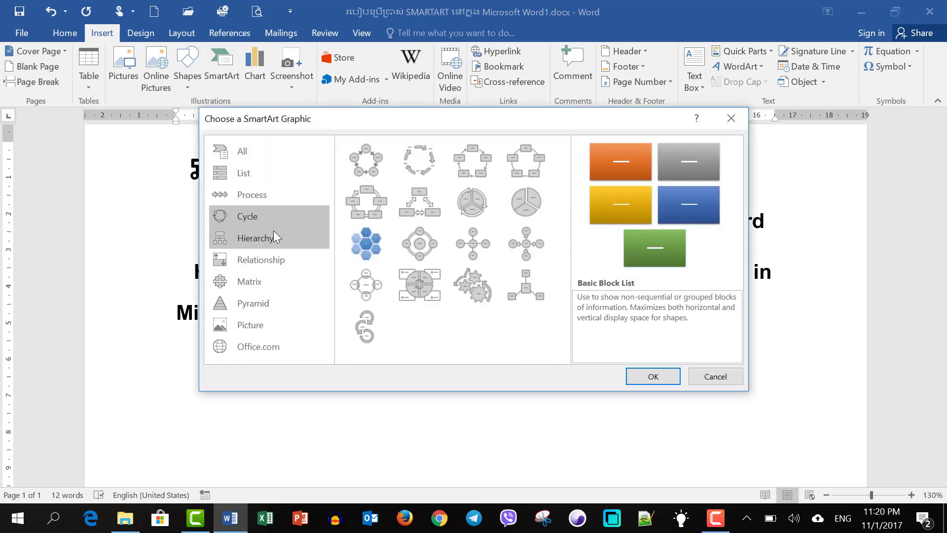
{"action": "left_click", "coordinate": [377, 162]}
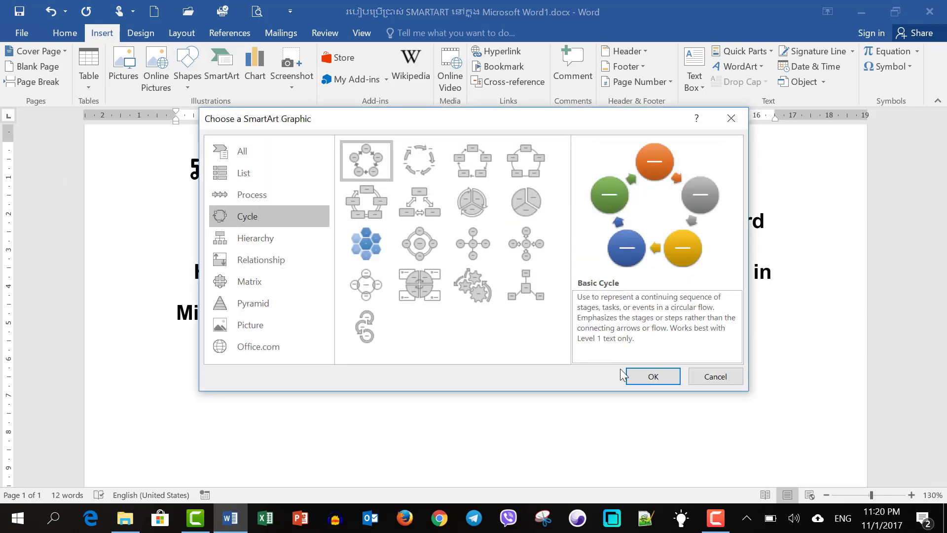
{"action": "left_click", "coordinate": [642, 377]}
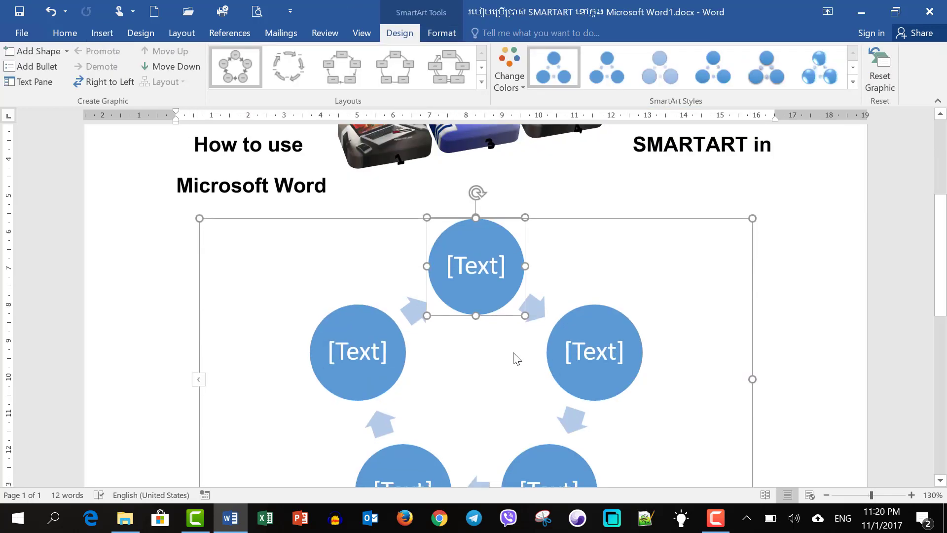
Open the cycle's Text Pane and label the first two circles ១ and ២
{"action": "scroll", "coordinate": [512, 353], "scroll_direction": "down", "scroll_amount": 1}
{"action": "scroll", "coordinate": [508, 347], "scroll_direction": "down", "scroll_amount": 2}
{"action": "scroll", "coordinate": [505, 342], "scroll_direction": "up", "scroll_amount": 2}
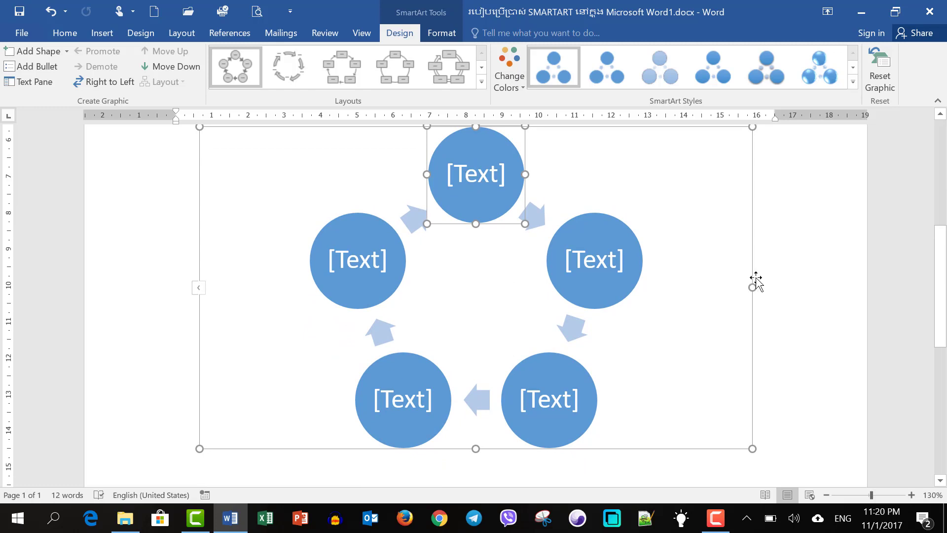
{"action": "scroll", "coordinate": [762, 296], "scroll_direction": "up", "scroll_amount": 3}
{"action": "scroll", "coordinate": [639, 309], "scroll_direction": "down", "scroll_amount": 5}
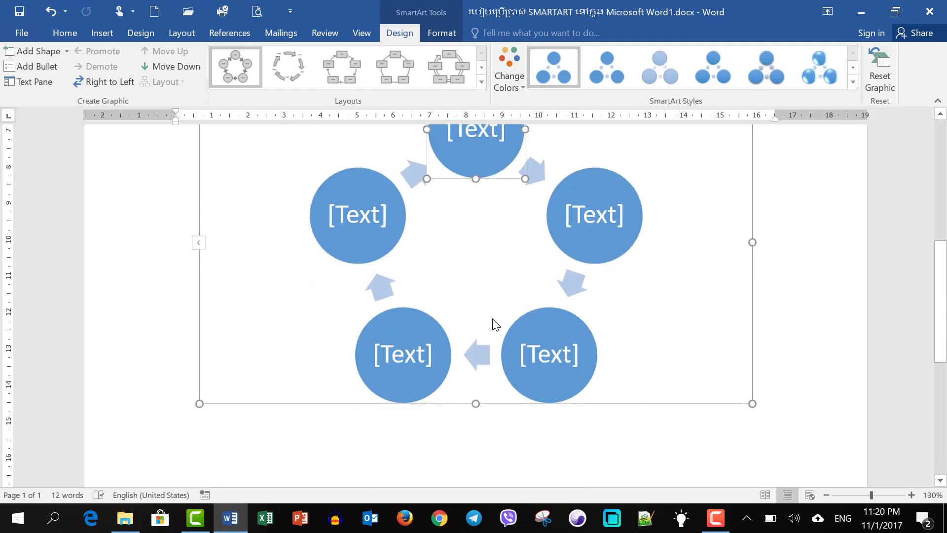
{"action": "left_click", "coordinate": [199, 242]}
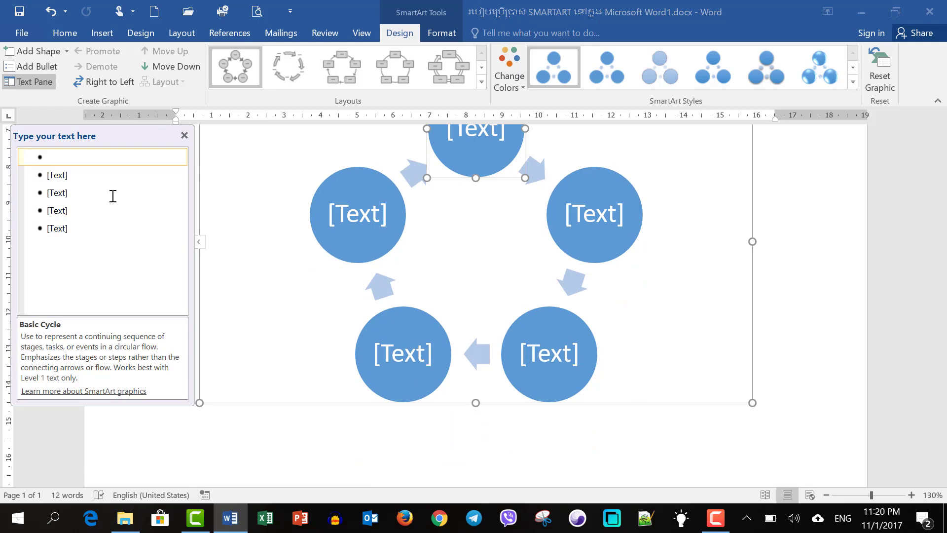
{"action": "type", "text": "ទ"}
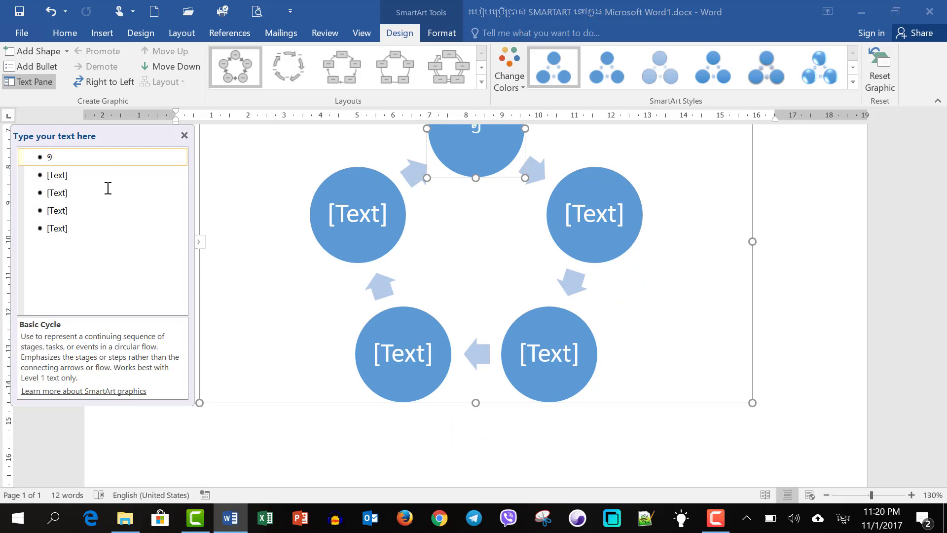
{"action": "left_click", "coordinate": [106, 176]}
{"action": "type", "text": "២"}
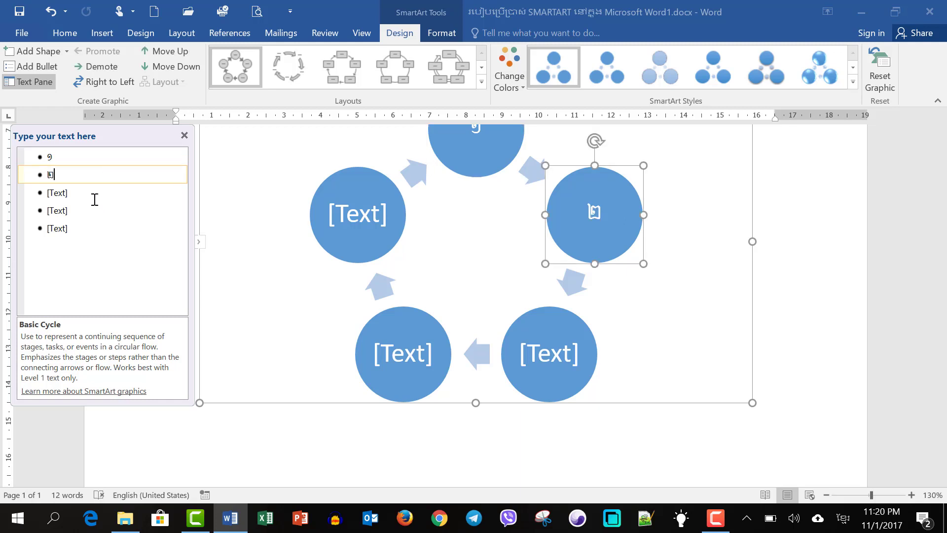
Label the remaining circles ៣, ៤ and ៥, then deselect the diagram
{"action": "left_click", "coordinate": [94, 196]}
{"action": "type", "text": "៣"}
{"action": "left_click", "coordinate": [90, 214]}
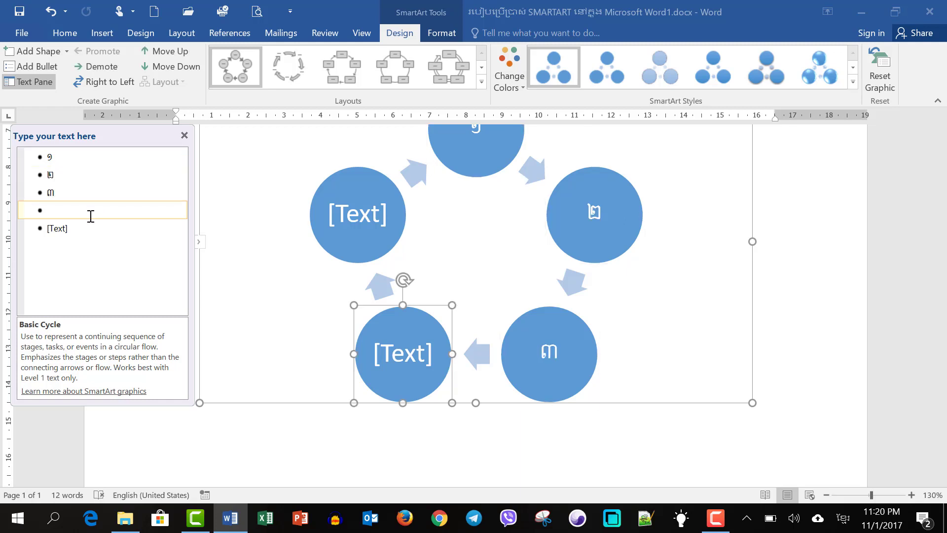
{"action": "type", "text": "៤"}
{"action": "left_click", "coordinate": [90, 232]}
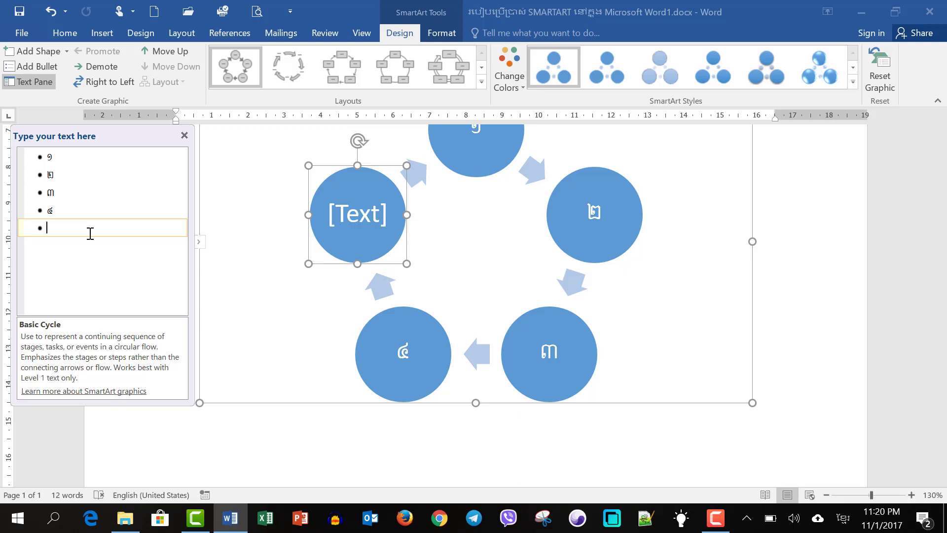
{"action": "type", "text": "៥"}
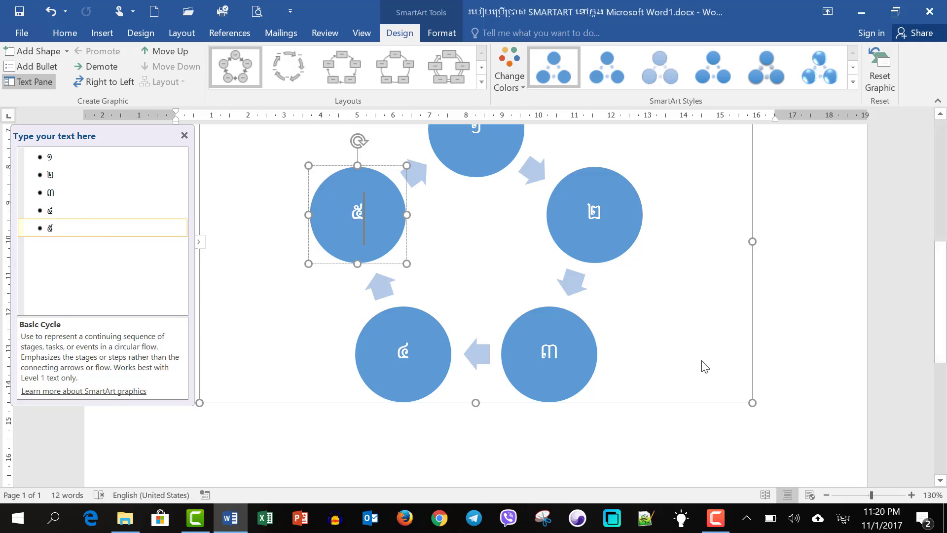
{"action": "left_click", "coordinate": [821, 362]}
{"action": "scroll", "coordinate": [814, 362], "scroll_direction": "up", "scroll_amount": 3}
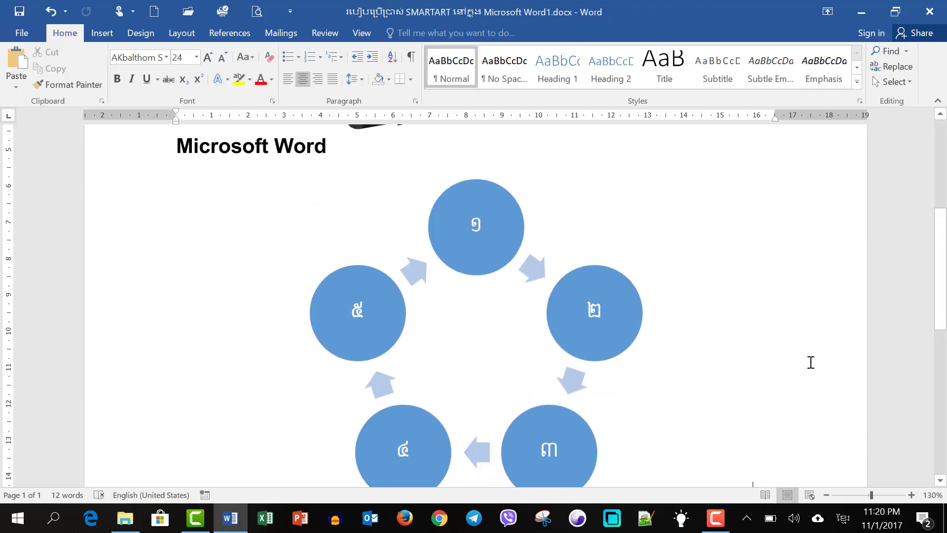
Give the whole cycle diagram the Colorful yellow, green, teal and blue color scheme
{"action": "left_click", "coordinate": [573, 369]}
{"action": "left_click", "coordinate": [500, 348]}
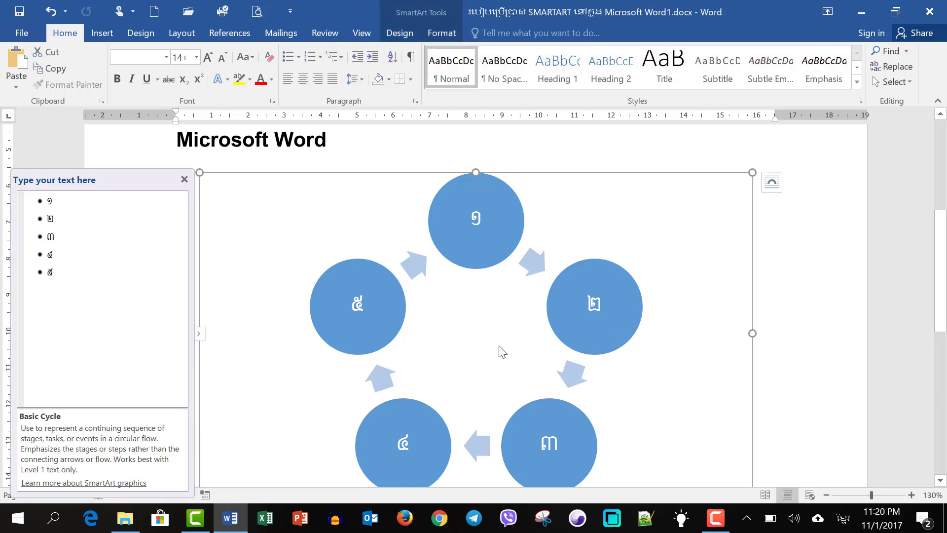
{"action": "left_click", "coordinate": [405, 34]}
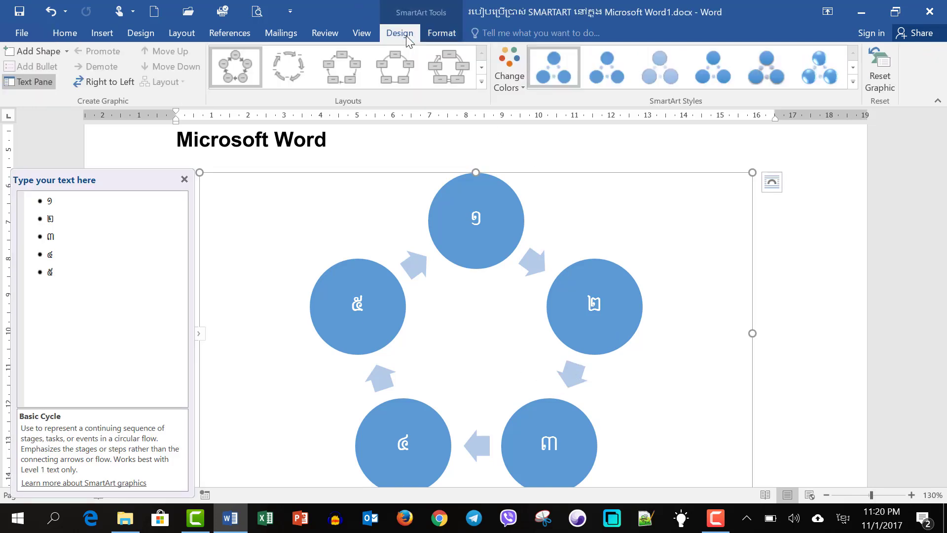
{"action": "left_click", "coordinate": [513, 72]}
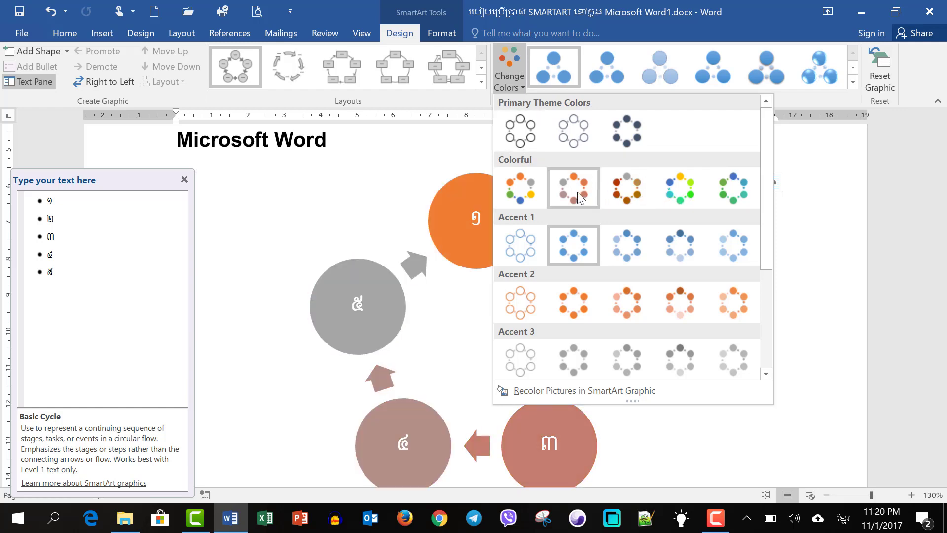
{"action": "left_click", "coordinate": [695, 200]}
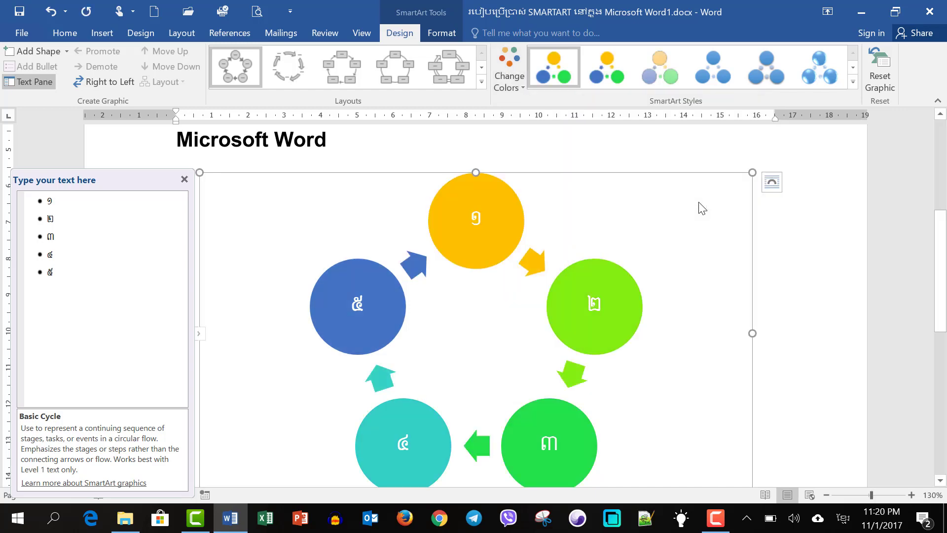
Apply a glossy 3-D SmartArt style to the cycle circles
{"action": "left_click", "coordinate": [605, 79]}
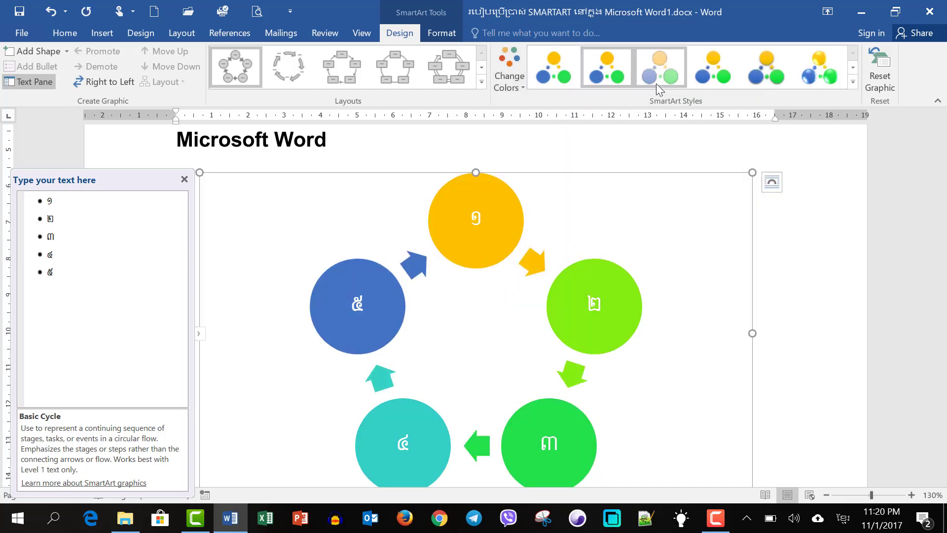
{"action": "left_click", "coordinate": [717, 69]}
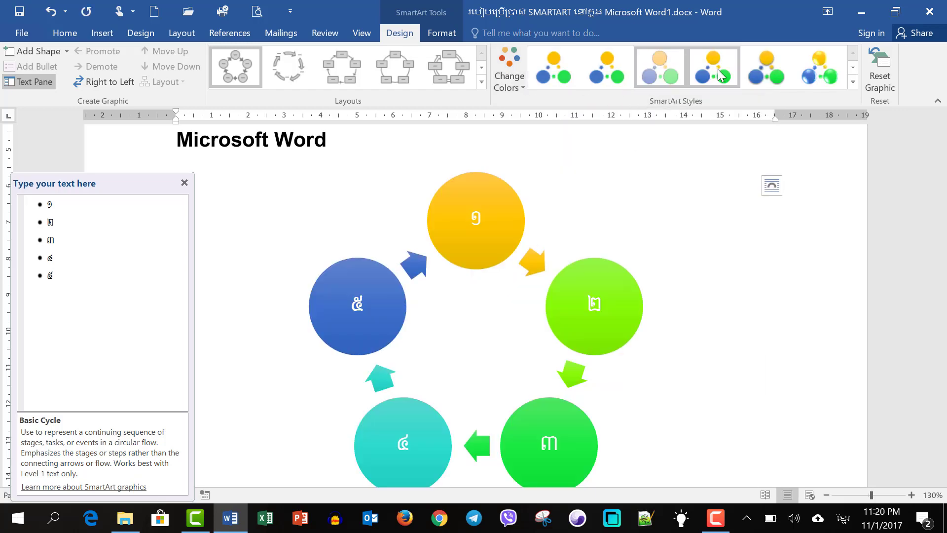
{"action": "left_click", "coordinate": [762, 70]}
{"action": "left_click", "coordinate": [820, 80]}
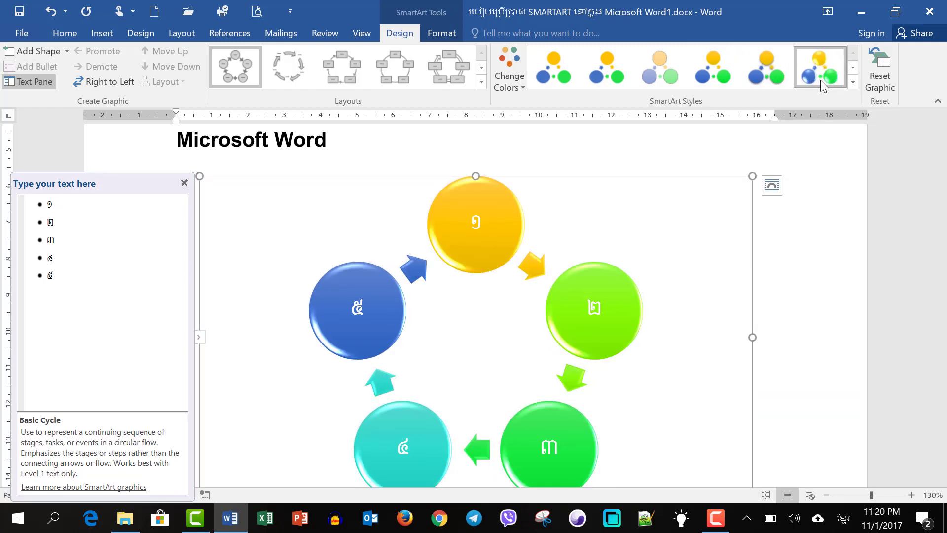
{"action": "left_click", "coordinate": [853, 82]}
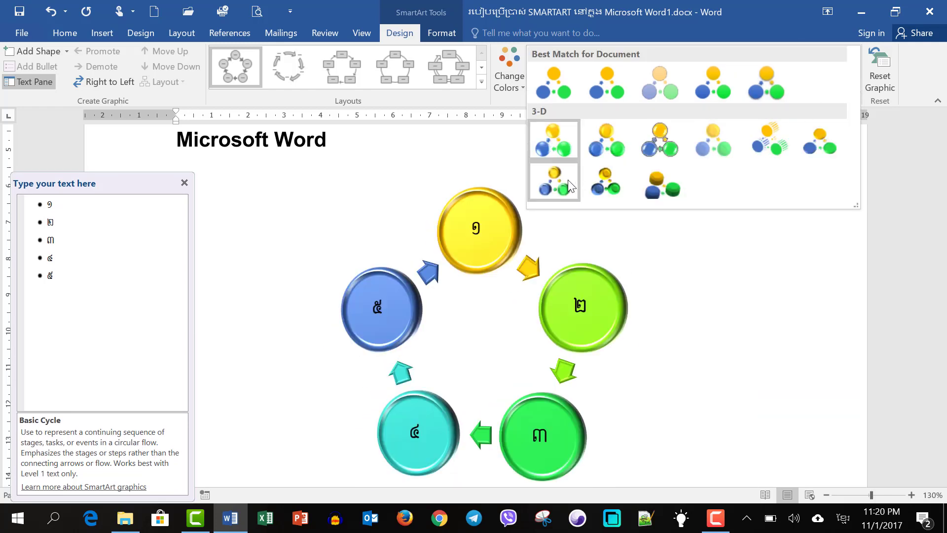
Apply a deeper 3-D style and shrink the cycle diagram by its corner handle
{"action": "left_click", "coordinate": [599, 181]}
{"action": "scroll", "coordinate": [620, 340], "scroll_direction": "down", "scroll_amount": 1}
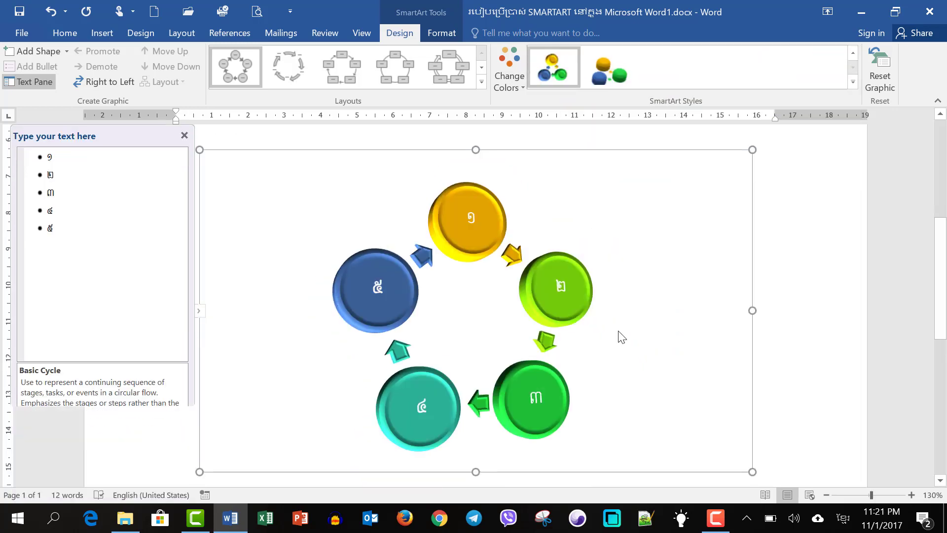
{"action": "scroll", "coordinate": [690, 365], "scroll_direction": "down", "scroll_amount": 2}
{"action": "left_click_drag", "start_coordinate": [751, 402], "coordinate": [536, 297]}
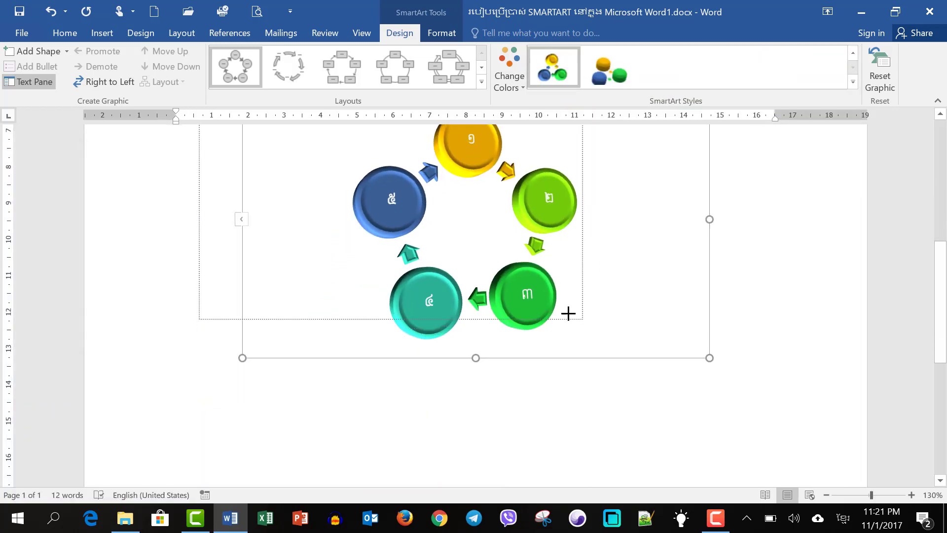
{"action": "scroll", "coordinate": [585, 370], "scroll_direction": "up", "scroll_amount": 2}
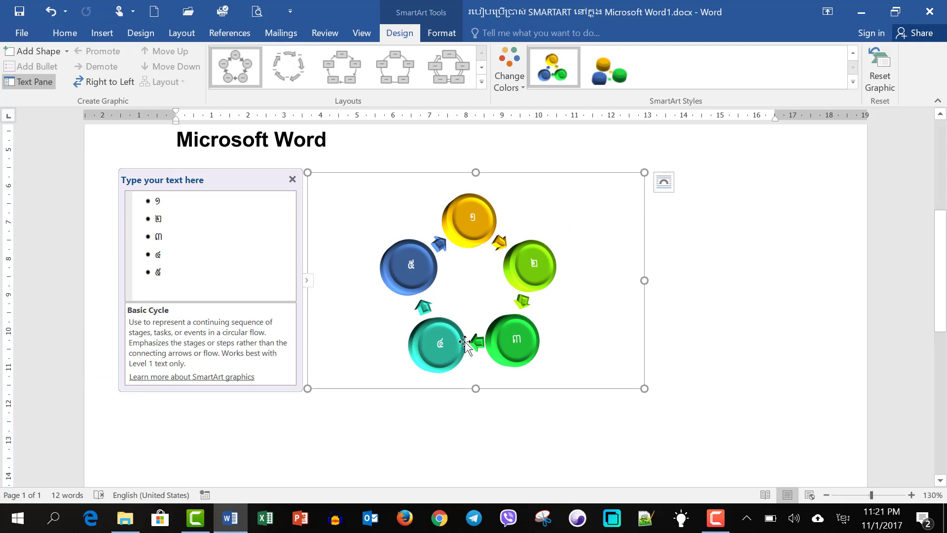
Add a sixth circle after ៤ in the Text Pane
{"action": "left_click", "coordinate": [205, 262]}
{"action": "left_click", "coordinate": [202, 272]}
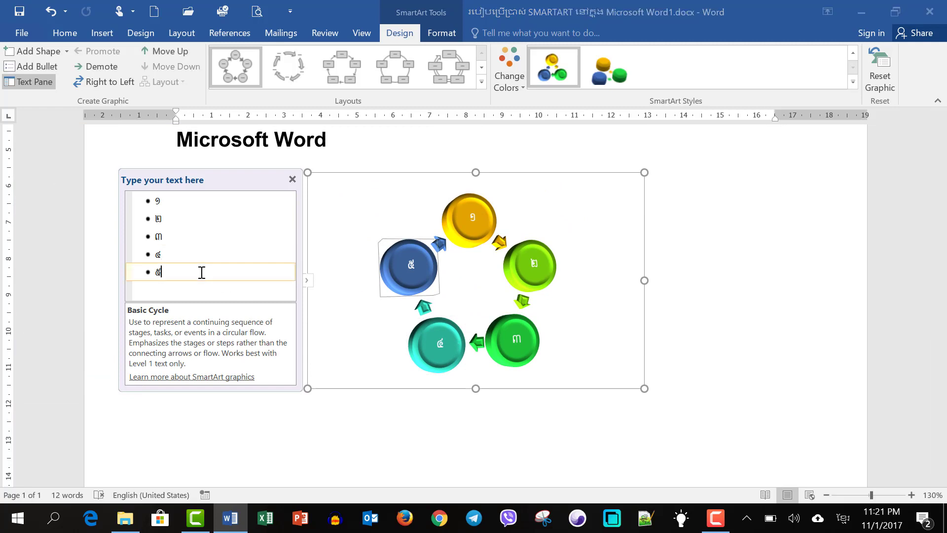
{"action": "left_click", "coordinate": [207, 256]}
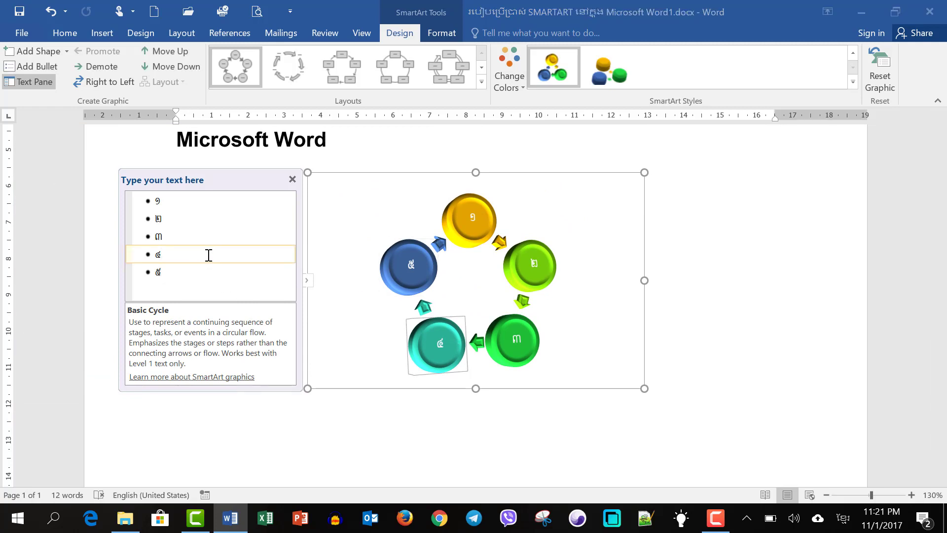
{"action": "key", "text": "Return"}
{"action": "type", "text": "ក"}
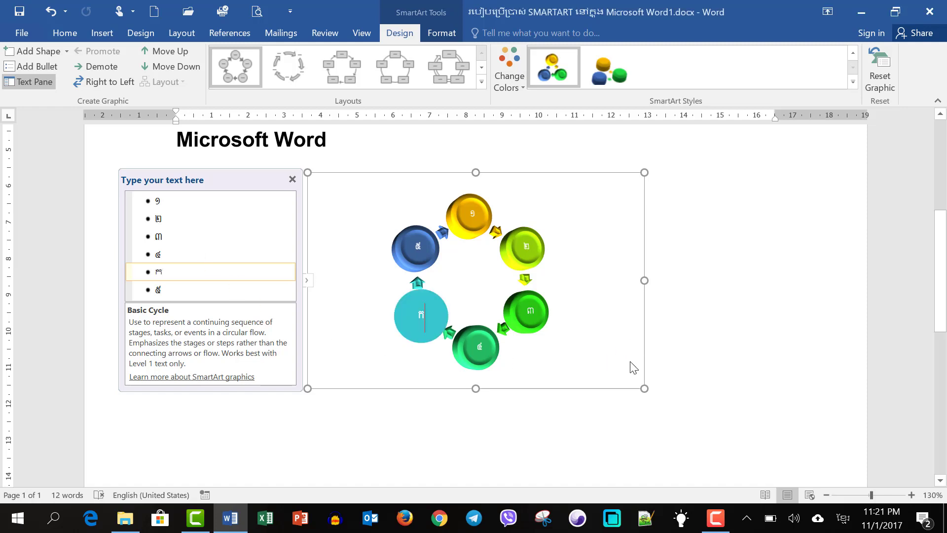
{"action": "left_click", "coordinate": [642, 390]}
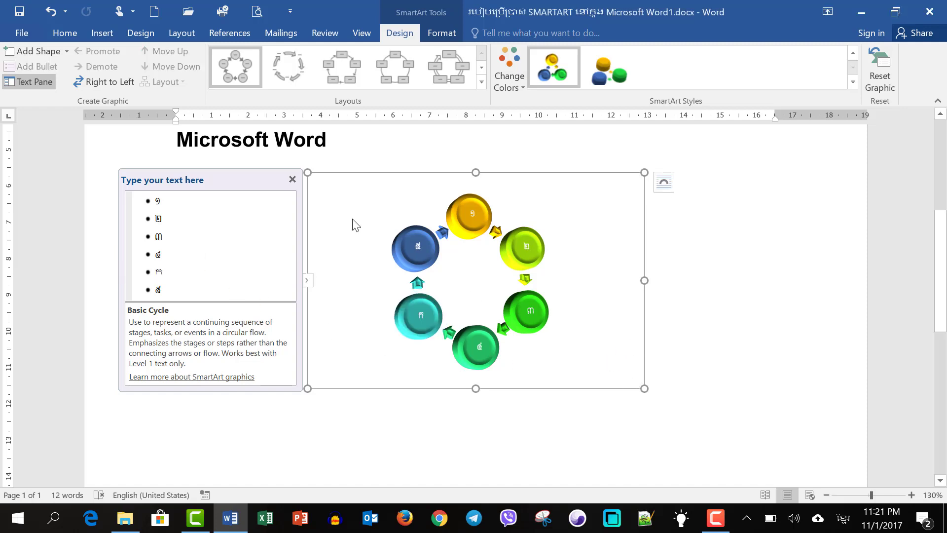
Grow the circle numerals to 12 pt and color them white
{"action": "left_click", "coordinate": [65, 33]}
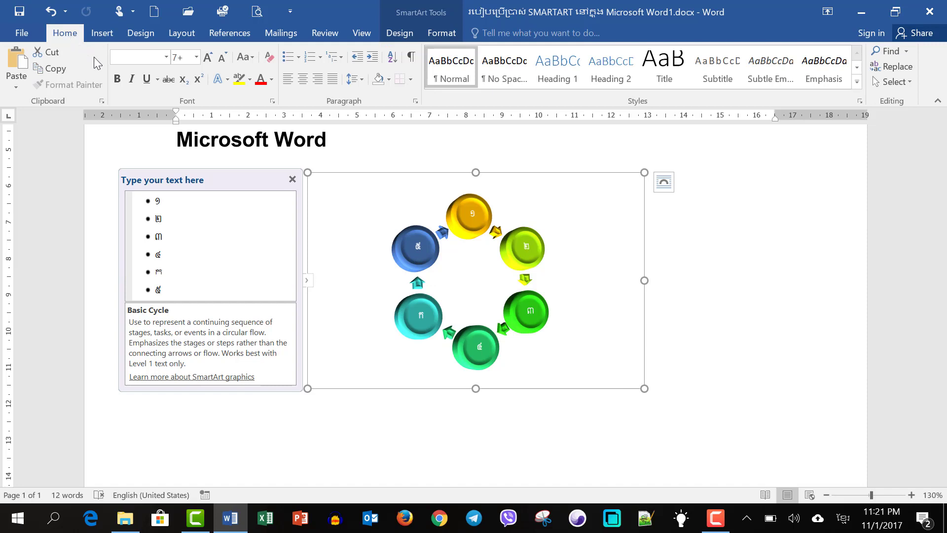
{"action": "left_click", "coordinate": [211, 56]}
{"action": "left_click", "coordinate": [211, 57]}
{"action": "left_click", "coordinate": [210, 56]}
{"action": "left_click", "coordinate": [210, 57]}
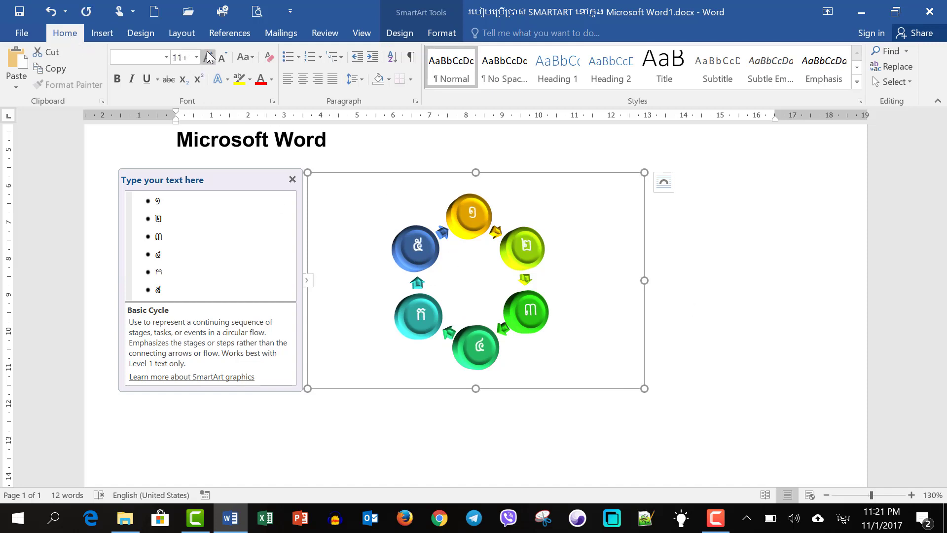
{"action": "left_click", "coordinate": [210, 57]}
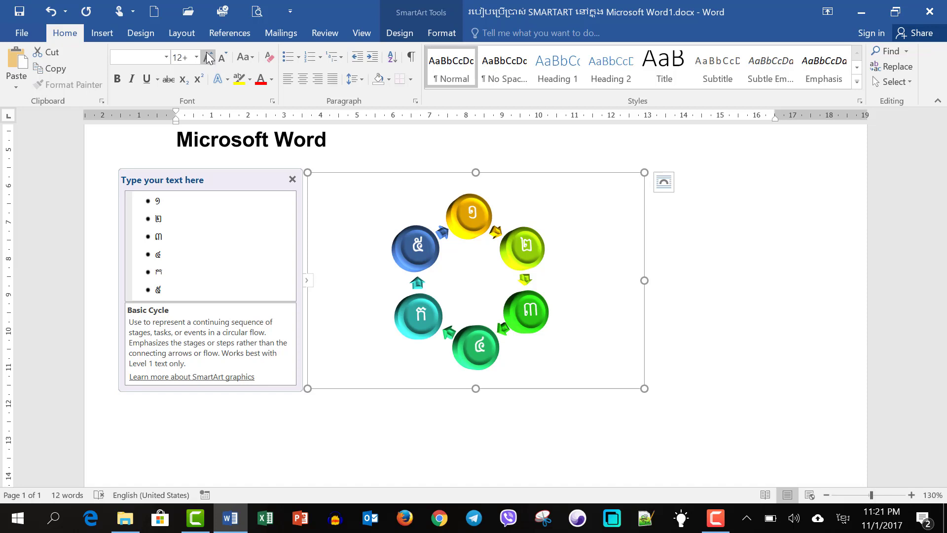
{"action": "left_click", "coordinate": [272, 80]}
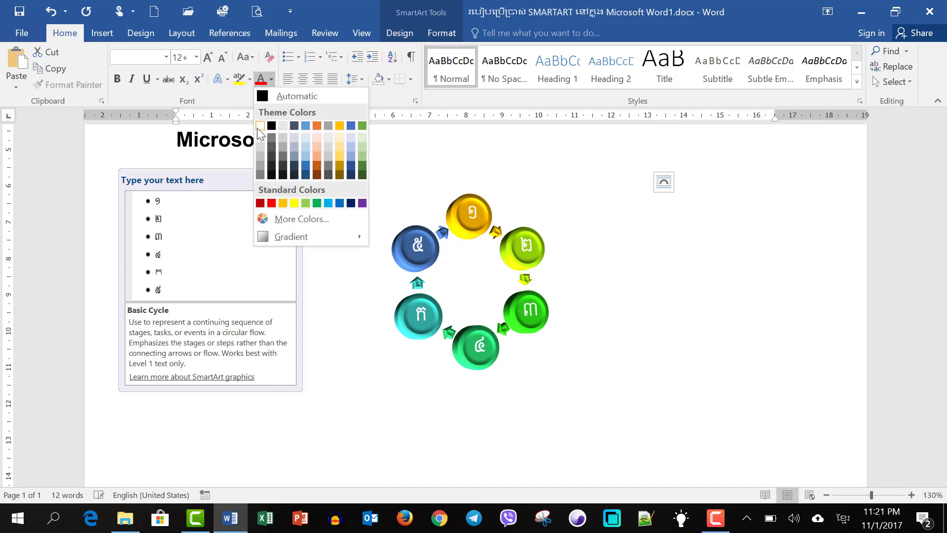
{"action": "left_click", "coordinate": [259, 145]}
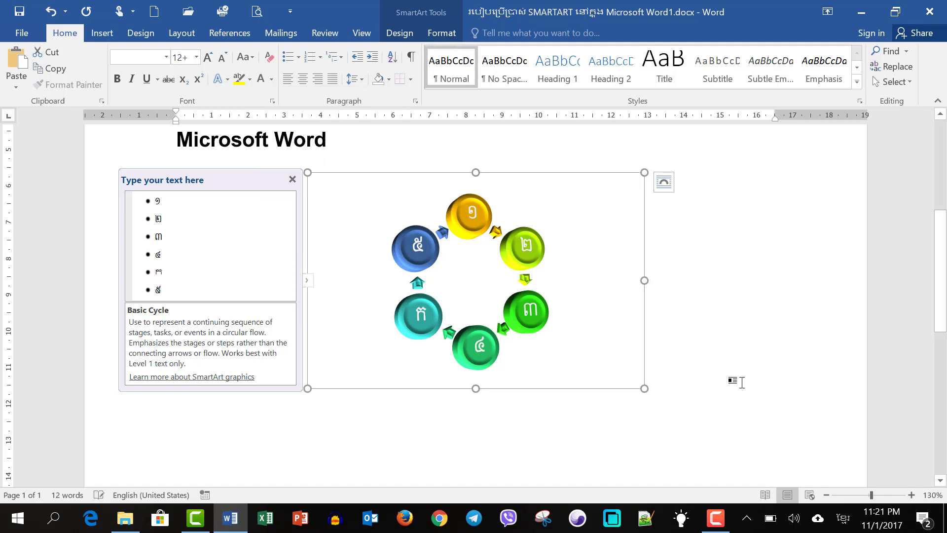
{"action": "left_click", "coordinate": [735, 383]}
{"action": "left_click", "coordinate": [571, 328]}
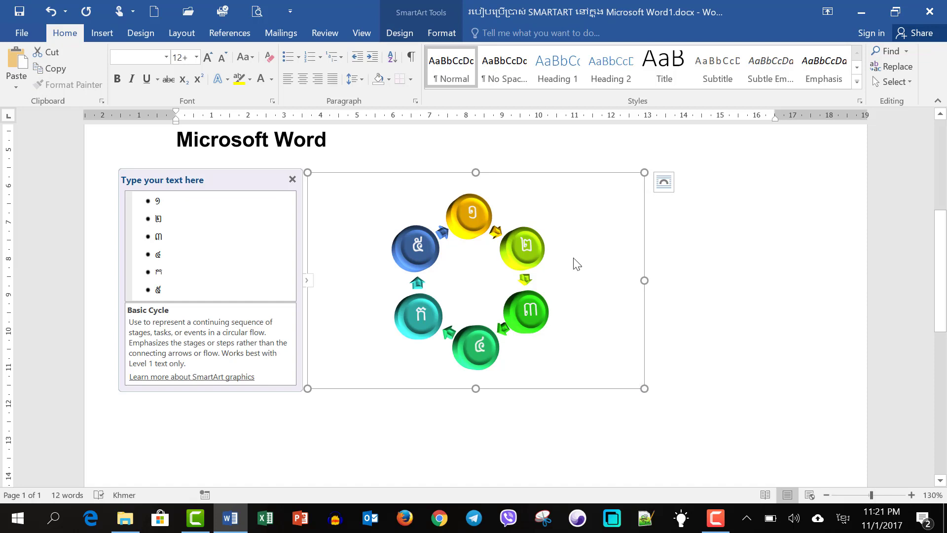
{"action": "left_click", "coordinate": [409, 33]}
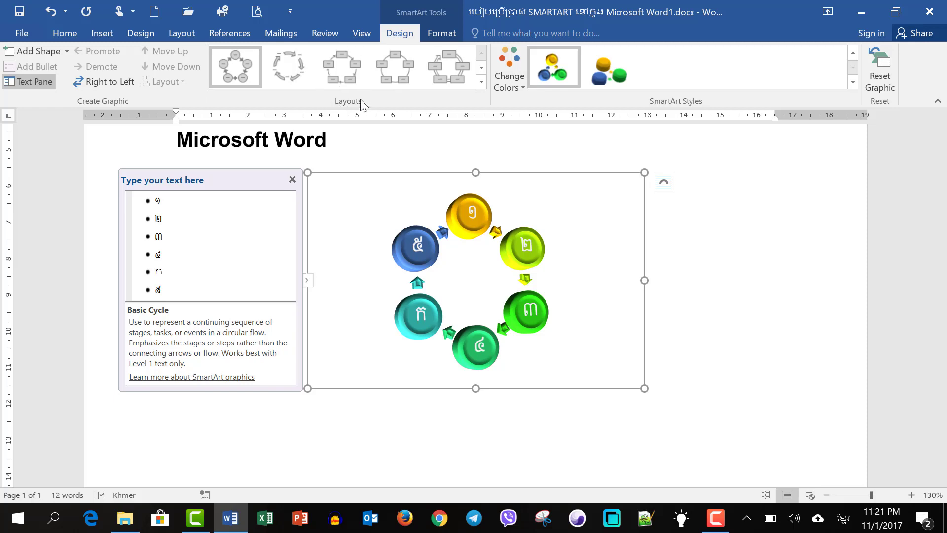
Try the Text Cycle layout and set the label font color to Automatic black
{"action": "left_click", "coordinate": [481, 87]}
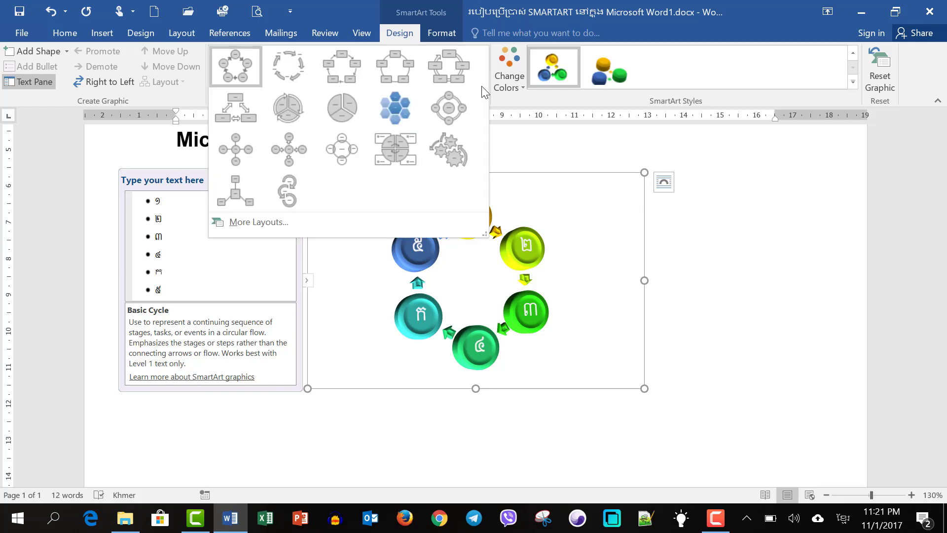
{"action": "left_click", "coordinate": [292, 66]}
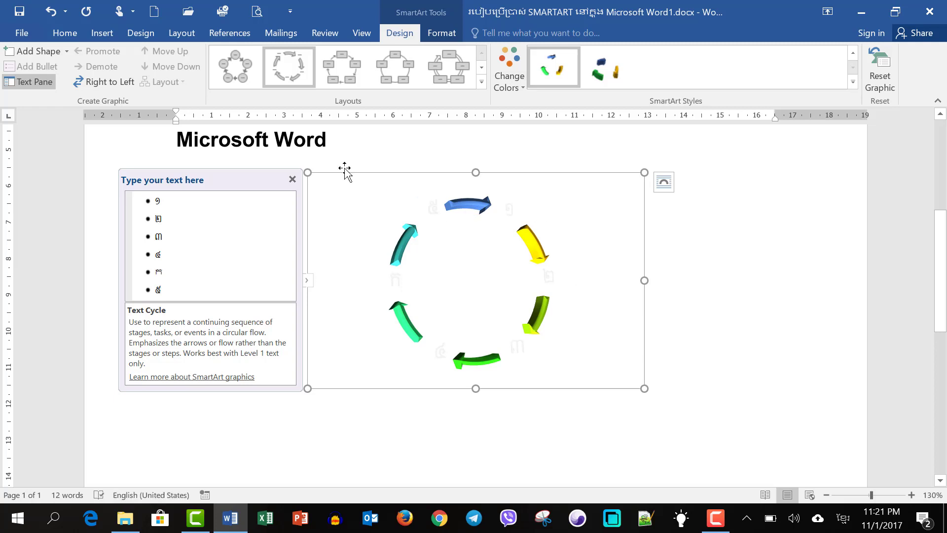
{"action": "left_click", "coordinate": [63, 33]}
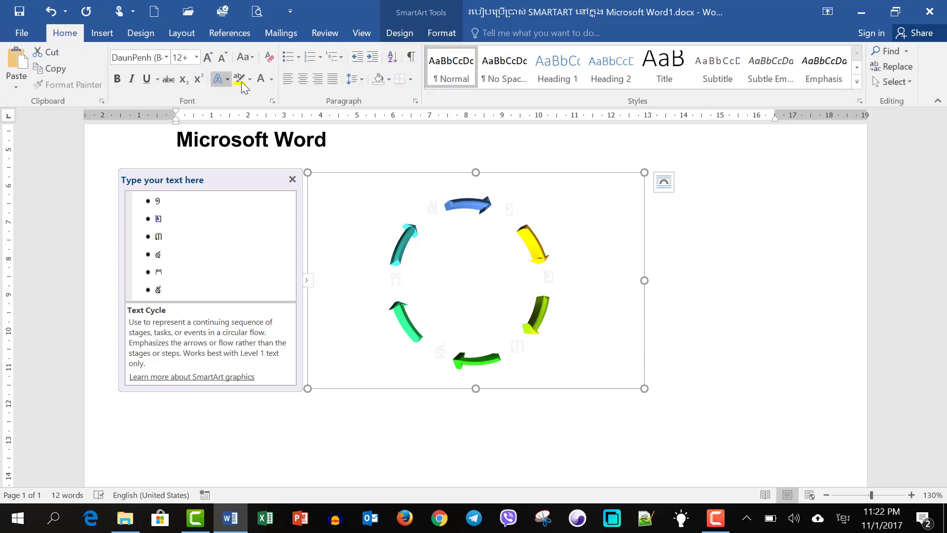
{"action": "left_click", "coordinate": [272, 80]}
{"action": "left_click", "coordinate": [274, 93]}
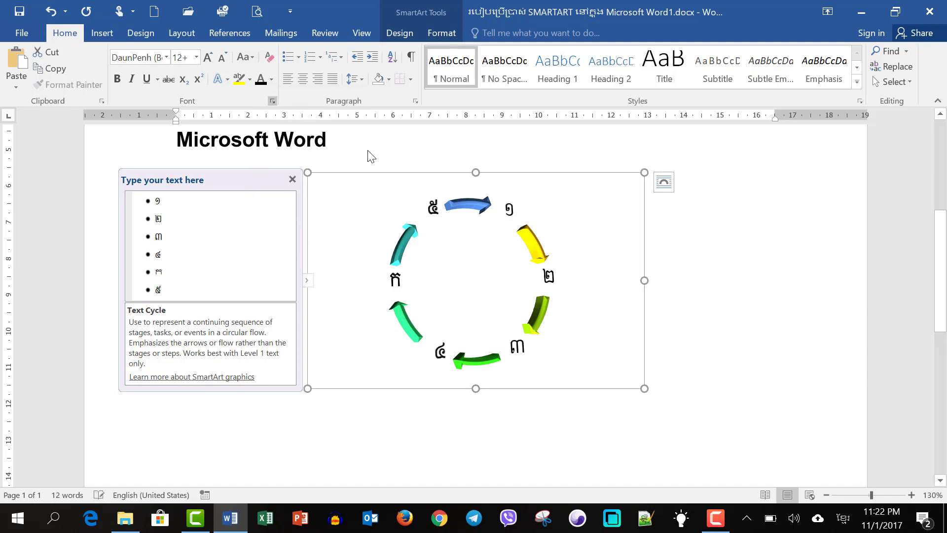
{"action": "left_click", "coordinate": [409, 31]}
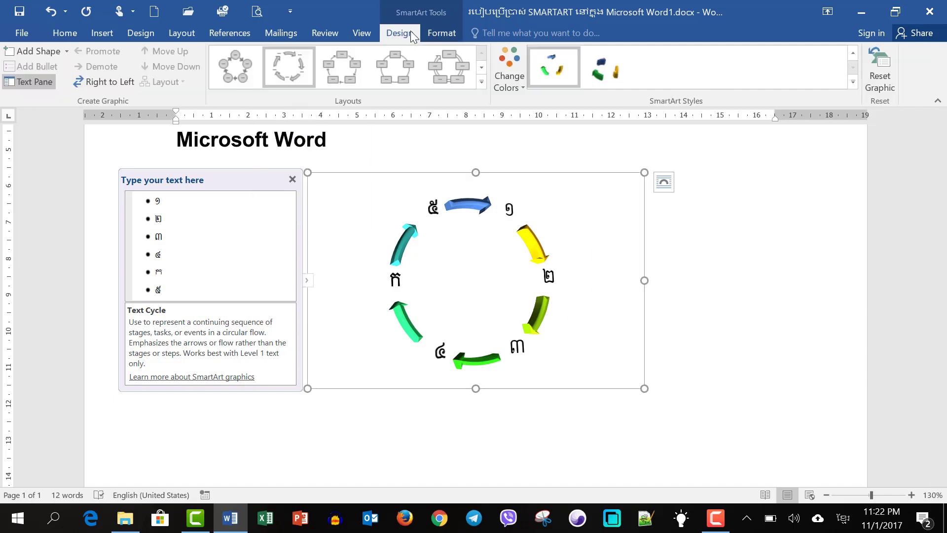
Preview Block and Continuous Cycle, then apply the Multidirectional Cycle layout
{"action": "left_click", "coordinate": [347, 76]}
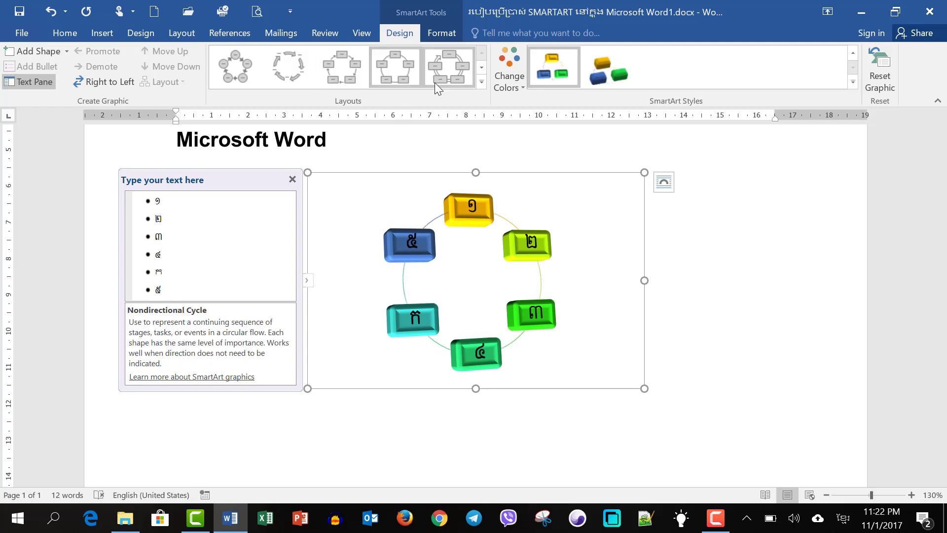
{"action": "left_click", "coordinate": [452, 76]}
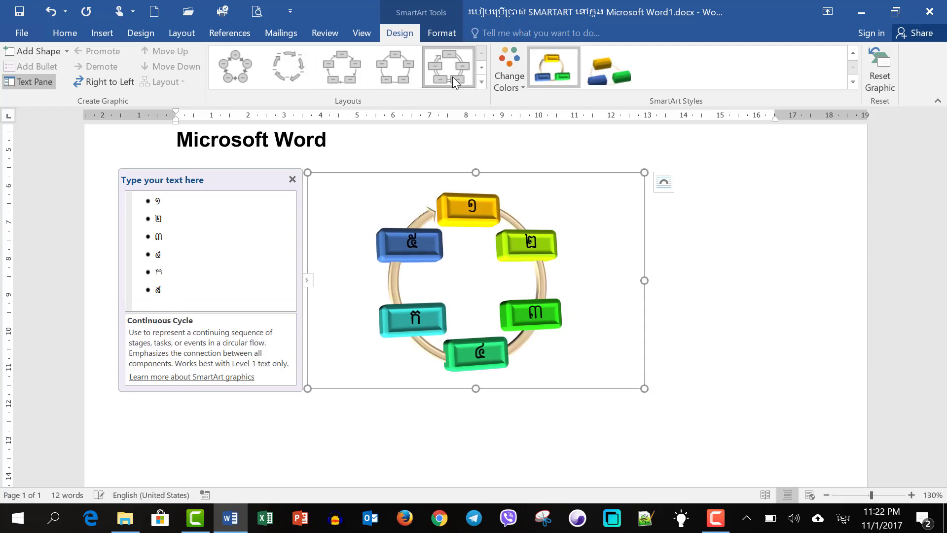
{"action": "left_click", "coordinate": [479, 83]}
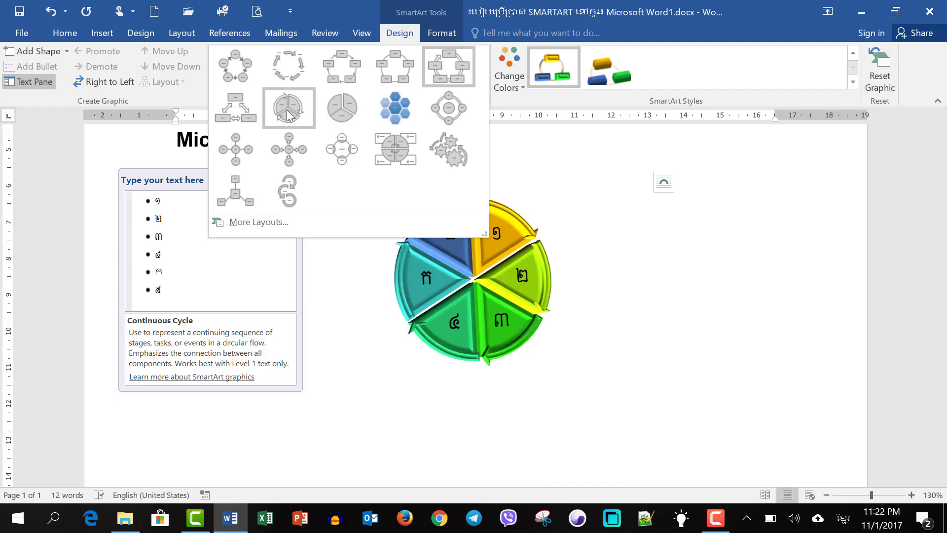
{"action": "left_click", "coordinate": [221, 120]}
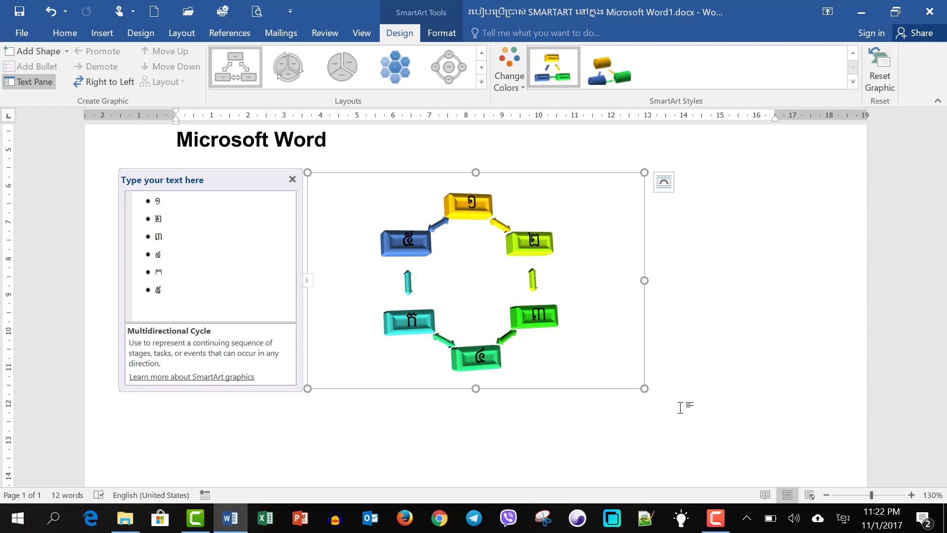
Give the diagram a 3-D SmartArt style and select its top yellow block
{"action": "left_click", "coordinate": [610, 72]}
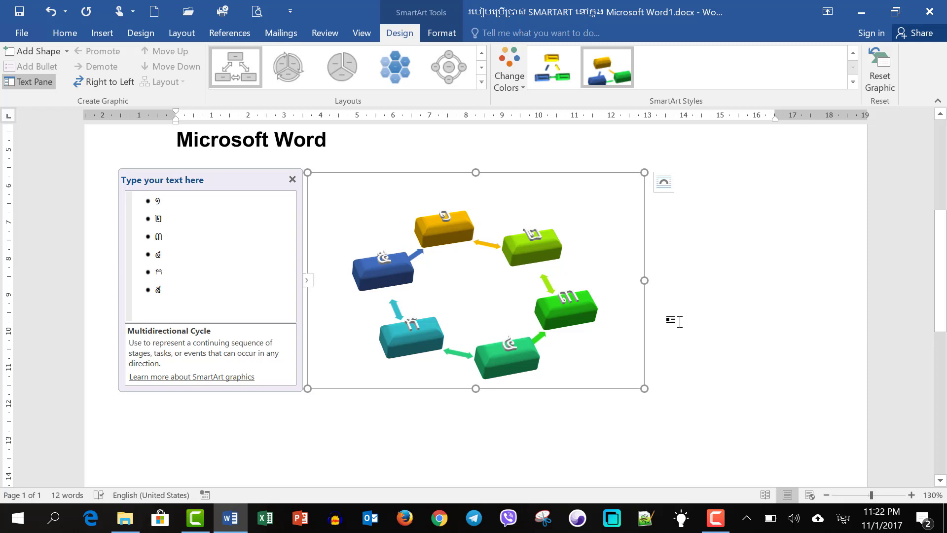
{"action": "left_click", "coordinate": [446, 237]}
{"action": "left_click", "coordinate": [466, 235]}
{"action": "left_click", "coordinate": [463, 239]}
{"action": "left_click", "coordinate": [477, 226]}
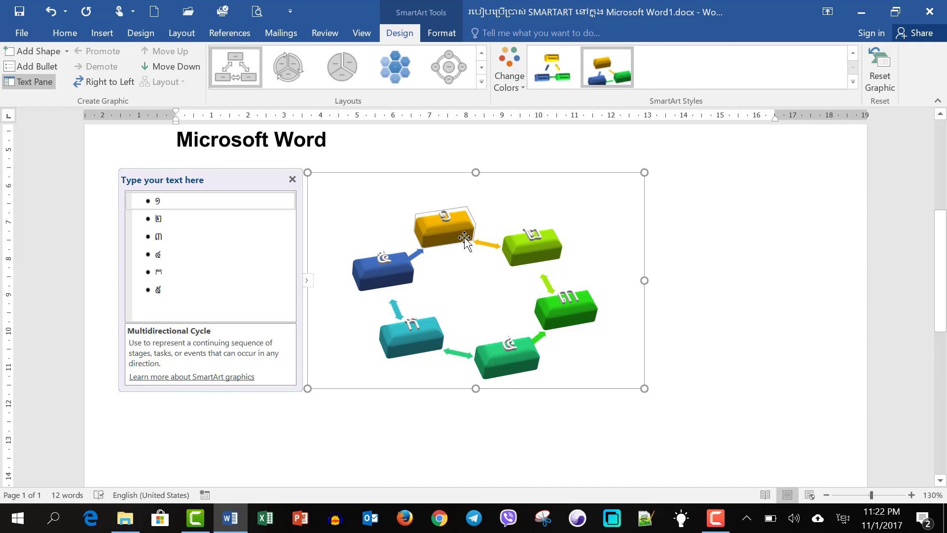
Fill the top cycle block red with a black outline
{"action": "left_click", "coordinate": [438, 34]}
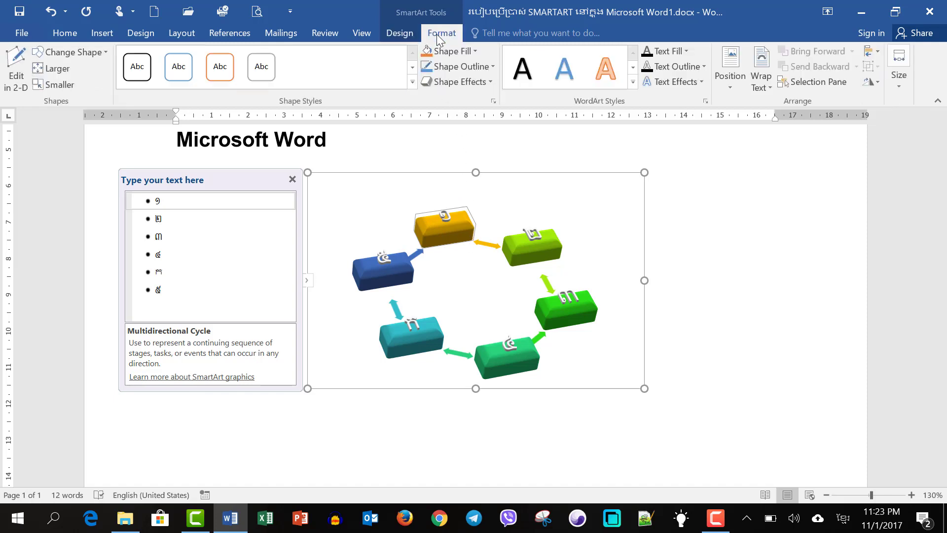
{"action": "left_click", "coordinate": [474, 51]}
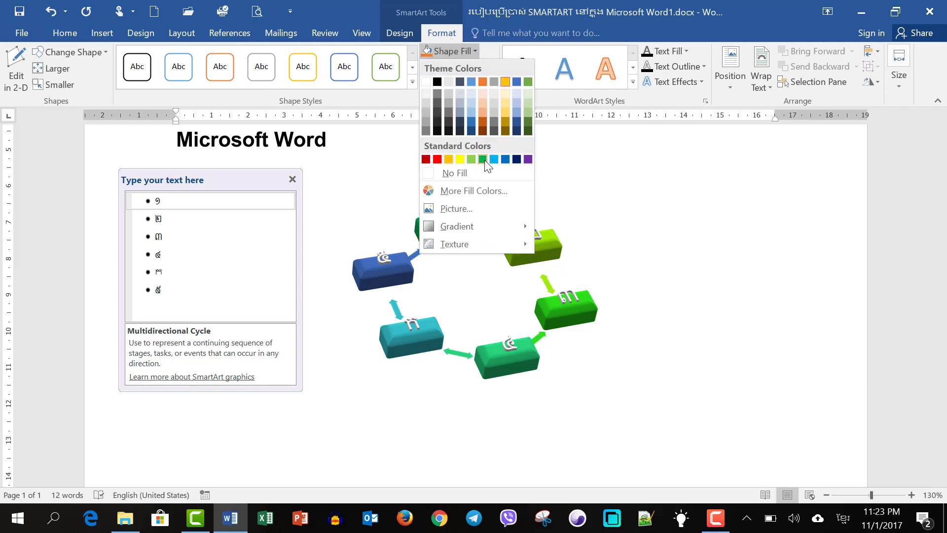
{"action": "left_click", "coordinate": [425, 159]}
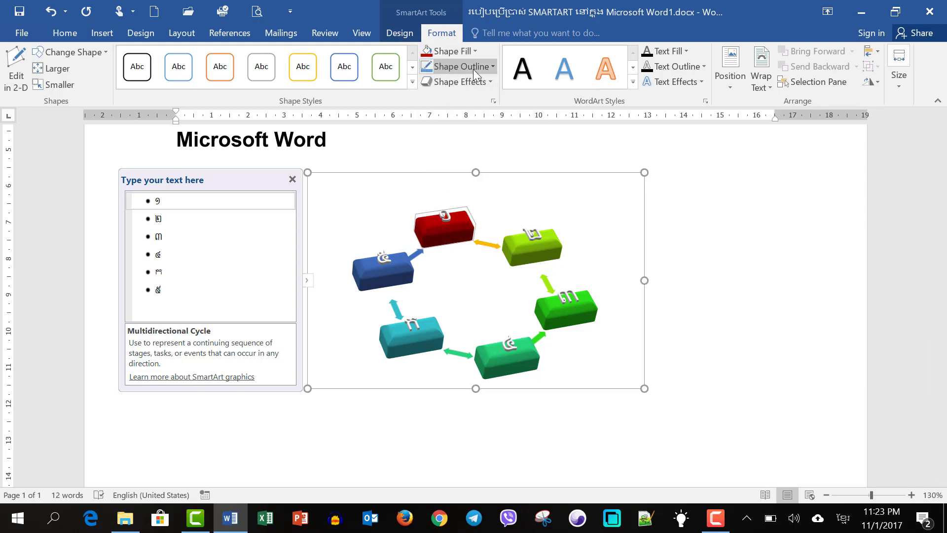
{"action": "left_click", "coordinate": [488, 68]}
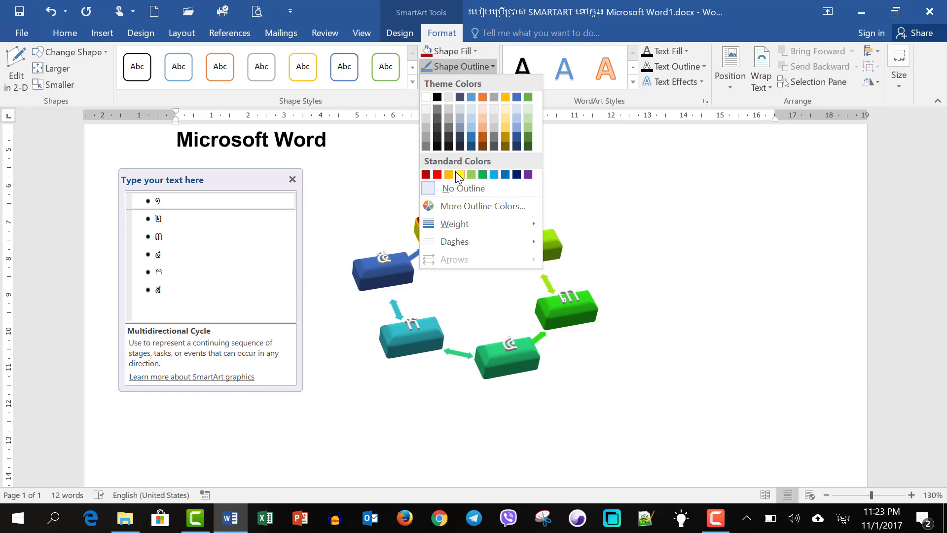
{"action": "left_click", "coordinate": [437, 96]}
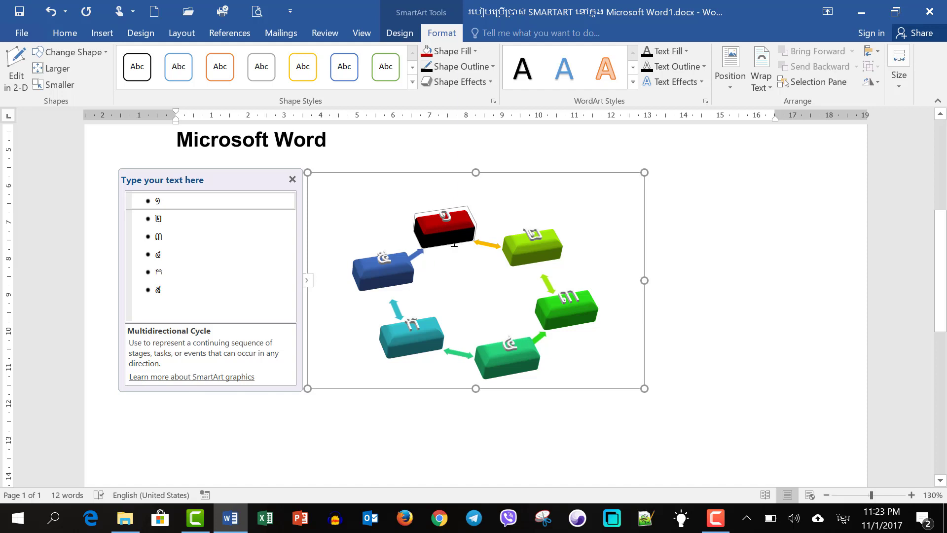
{"action": "left_click", "coordinate": [487, 252]}
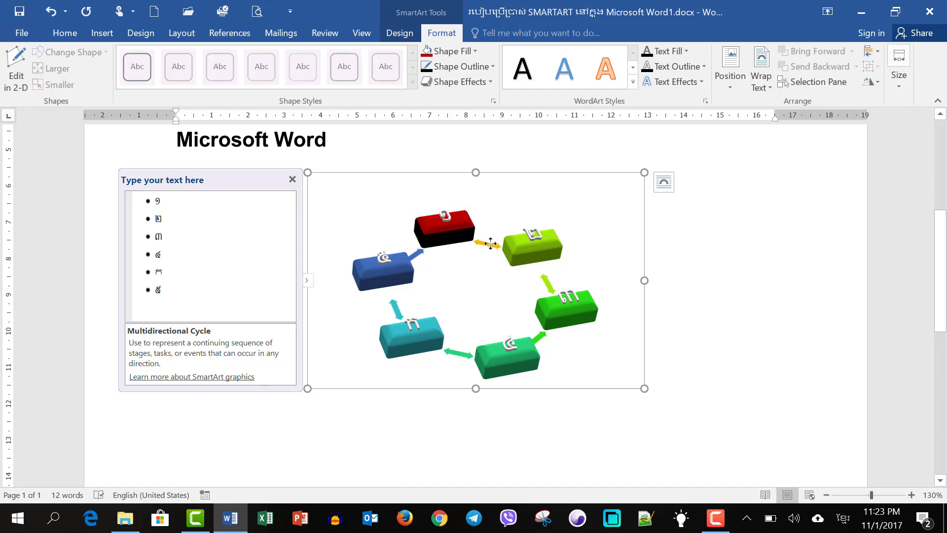
Make the arrow after the red block black
{"action": "left_click", "coordinate": [490, 243]}
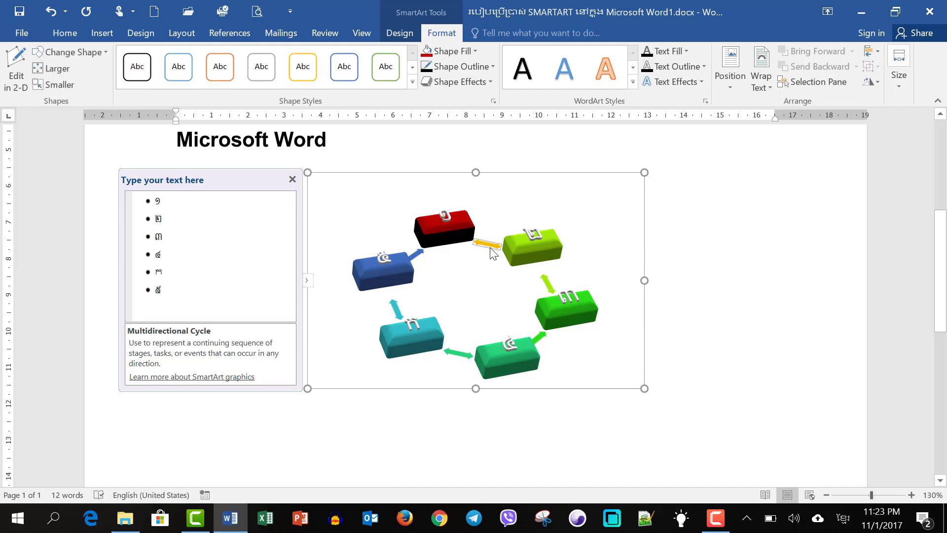
{"action": "left_click", "coordinate": [463, 52]}
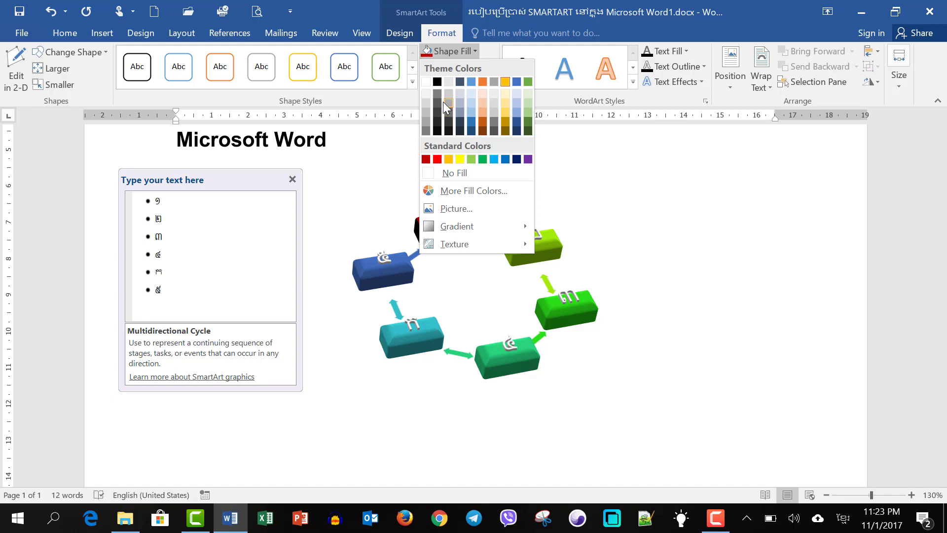
{"action": "left_click", "coordinate": [434, 82]}
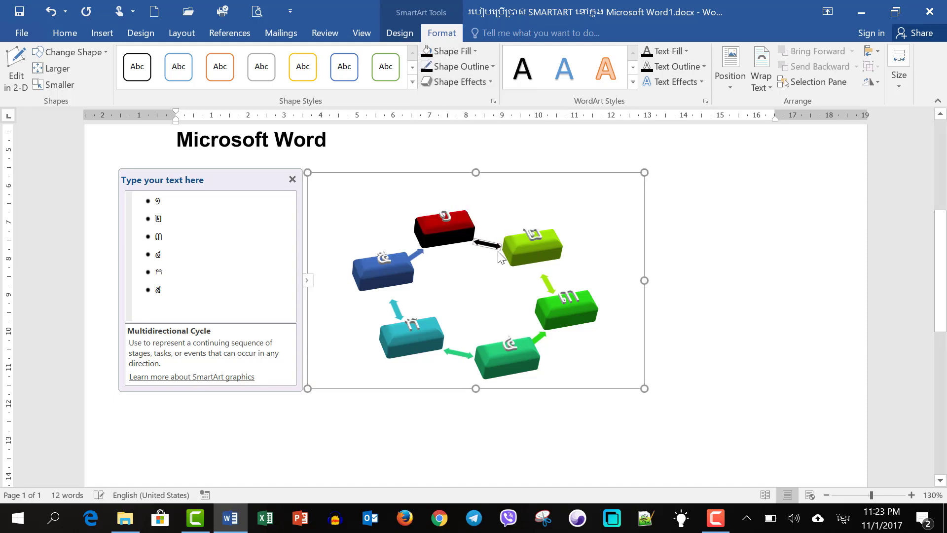
{"action": "left_click", "coordinate": [481, 285]}
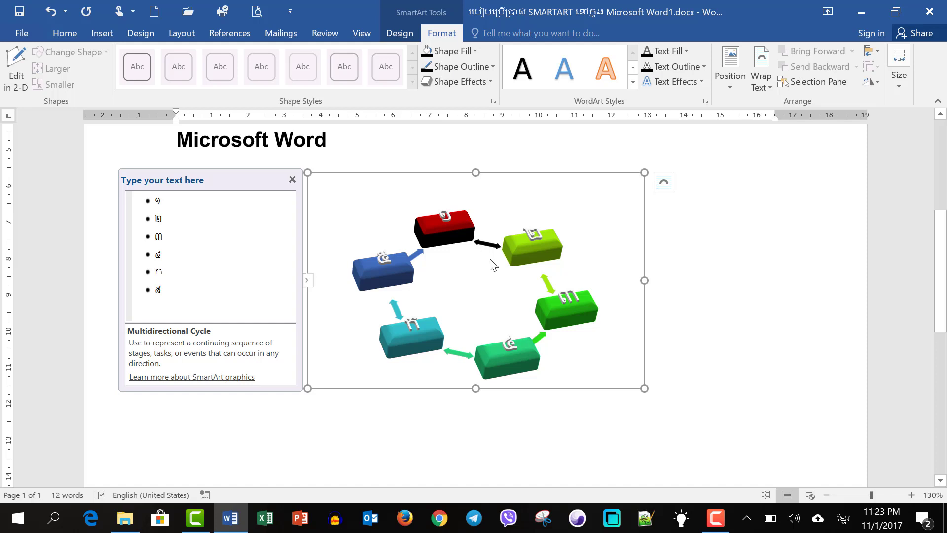
Fill the next green block purple with a light-blue outline
{"action": "left_click", "coordinate": [529, 254]}
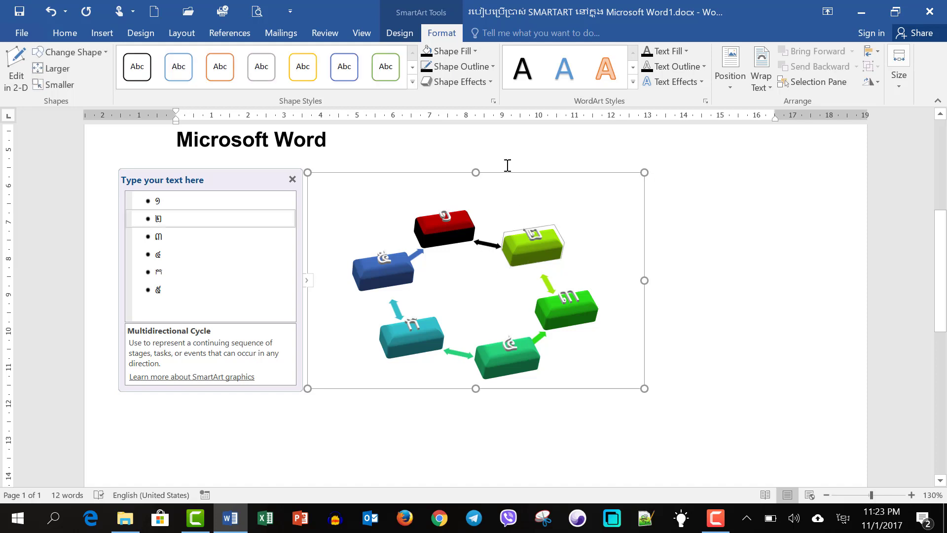
{"action": "left_click", "coordinate": [459, 55]}
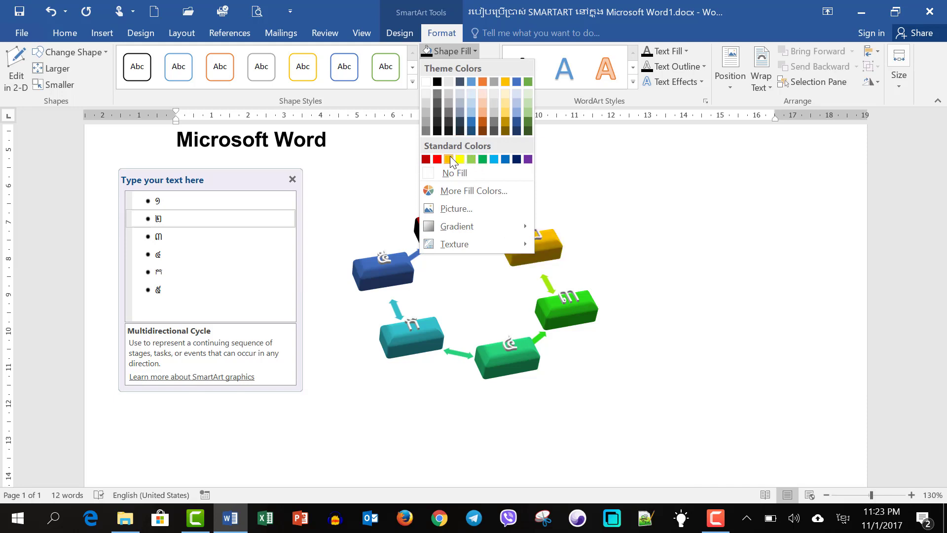
{"action": "left_click", "coordinate": [528, 158]}
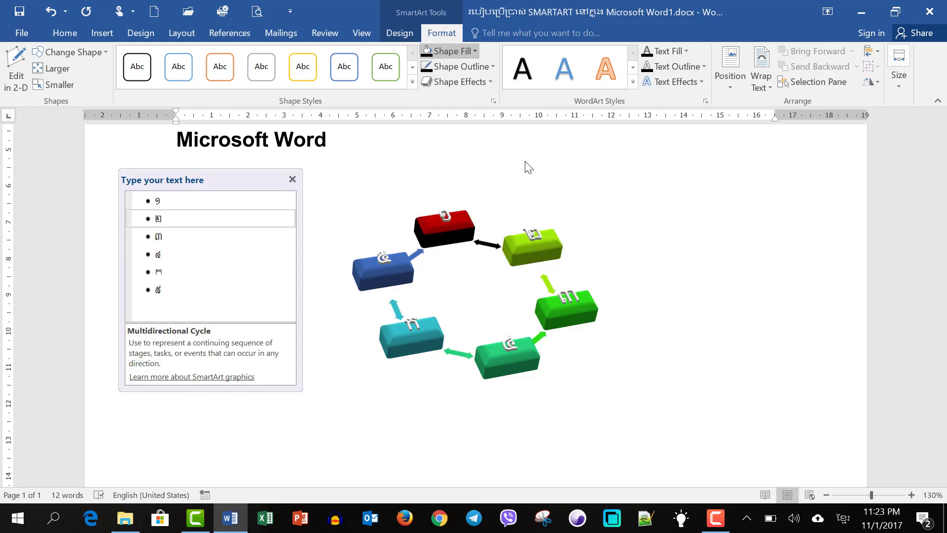
{"action": "left_click", "coordinate": [478, 67]}
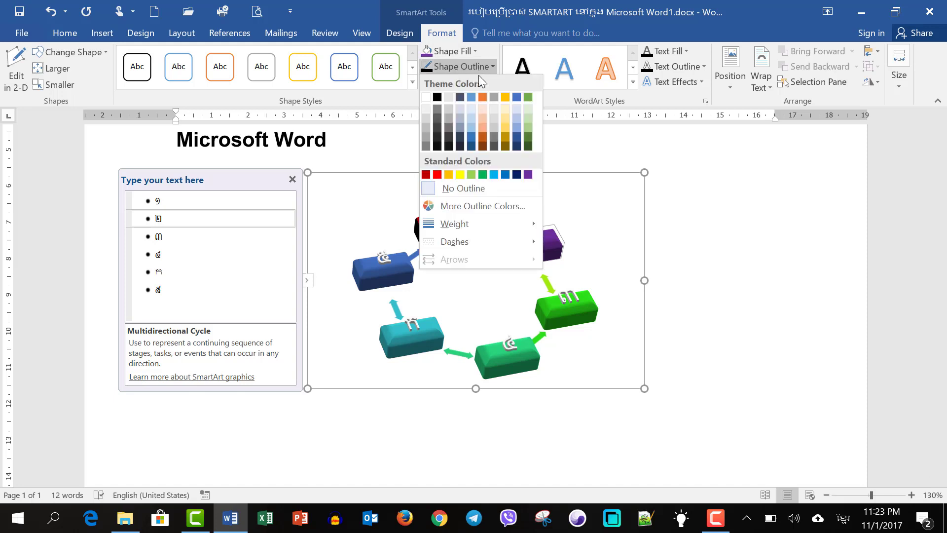
{"action": "left_click", "coordinate": [493, 174]}
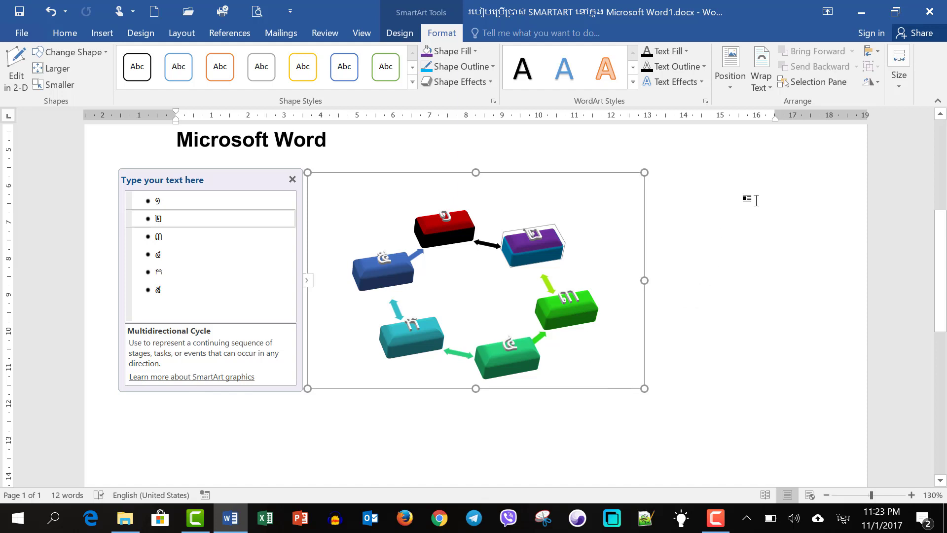
Set the cycle diagram's wrapping to Through and drag it up beside the picture row
{"action": "left_click", "coordinate": [761, 79]}
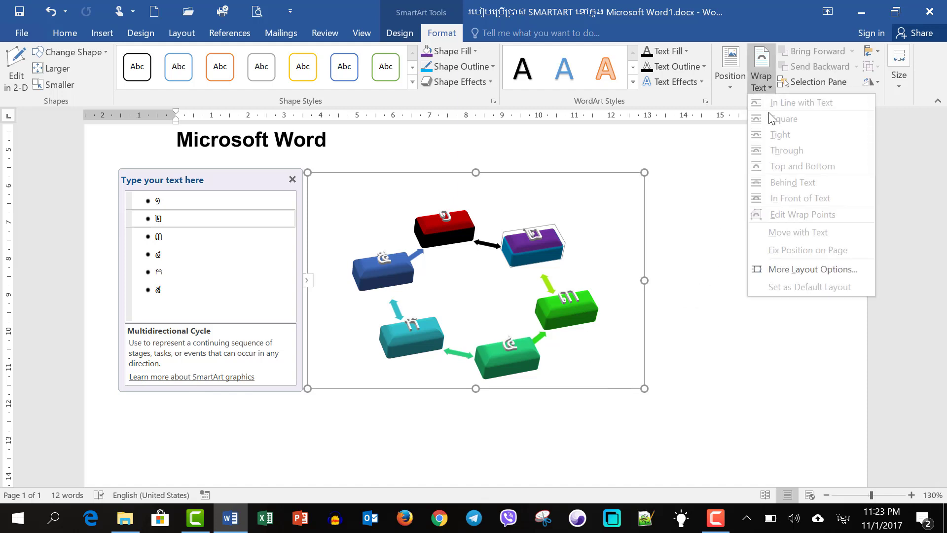
{"action": "left_click", "coordinate": [675, 243]}
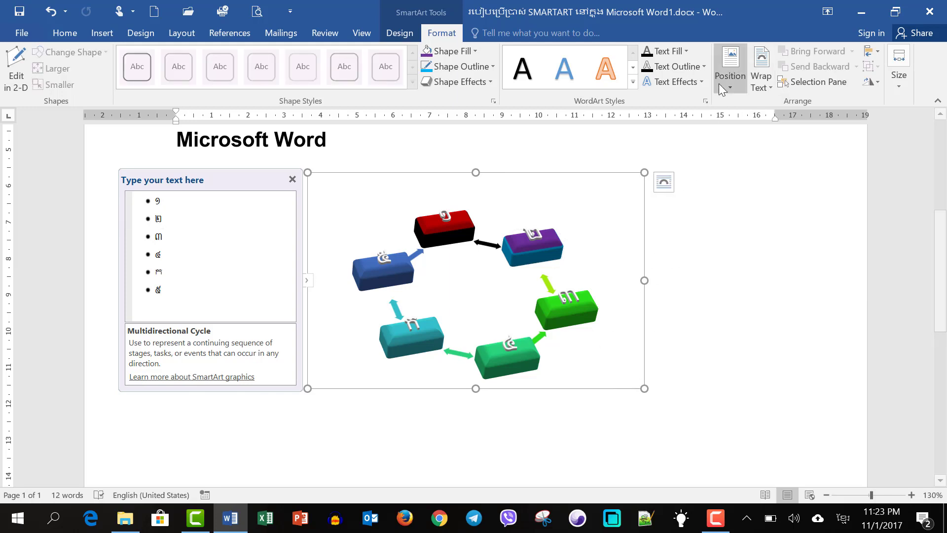
{"action": "left_click", "coordinate": [761, 79]}
{"action": "left_click", "coordinate": [788, 149]}
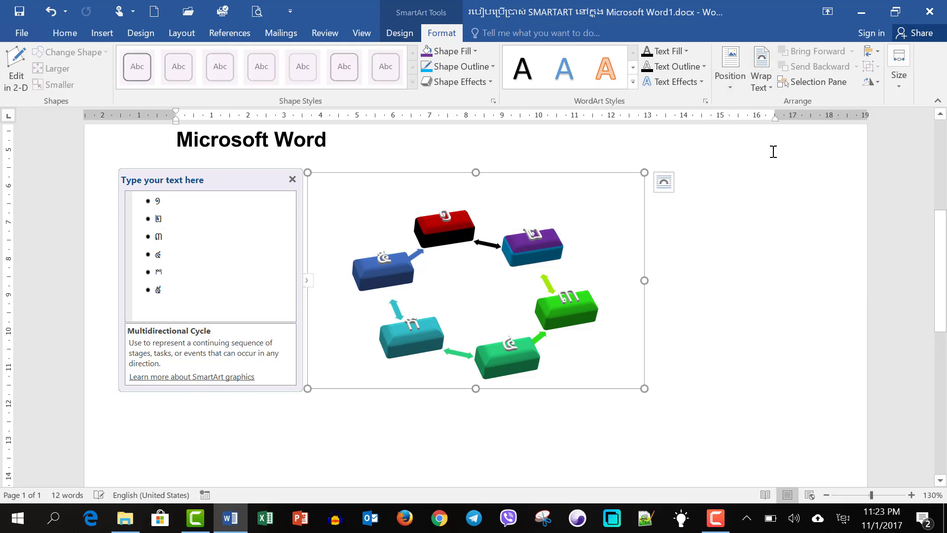
{"action": "scroll", "coordinate": [585, 321], "scroll_direction": "up", "scroll_amount": 3}
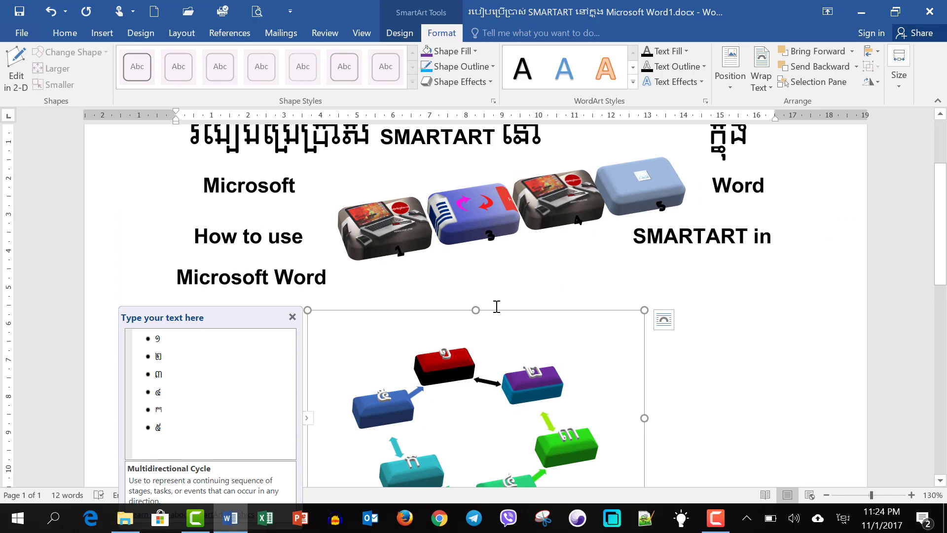
{"action": "mouse_move", "coordinate": [501, 308]}
{"action": "left_mouse_down"}
{"action": "mouse_move", "coordinate": [685, 139]}
{"action": "mouse_move", "coordinate": [672, 158]}
{"action": "left_mouse_up"}
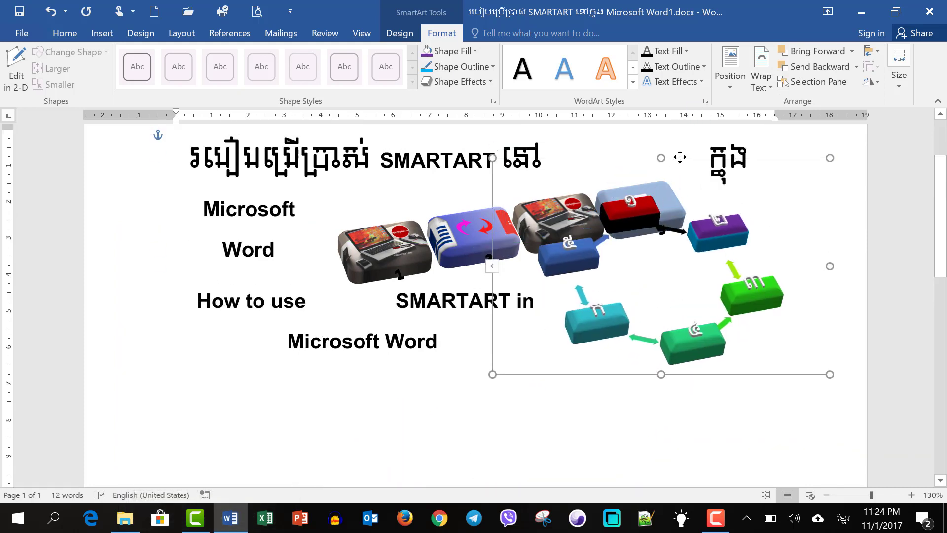
{"action": "left_click", "coordinate": [538, 427]}
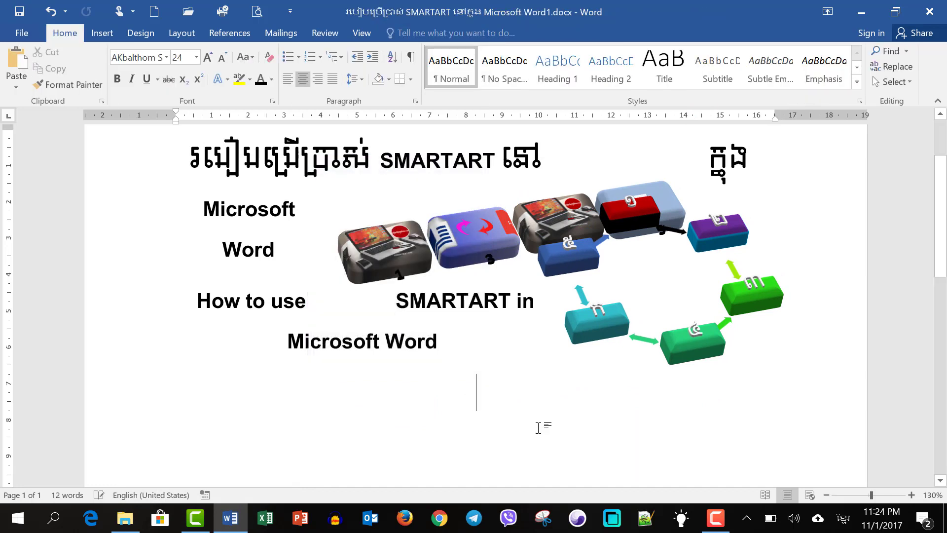
Insert a Basic Pyramid SmartArt from the Pyramid category
{"action": "left_click", "coordinate": [102, 33]}
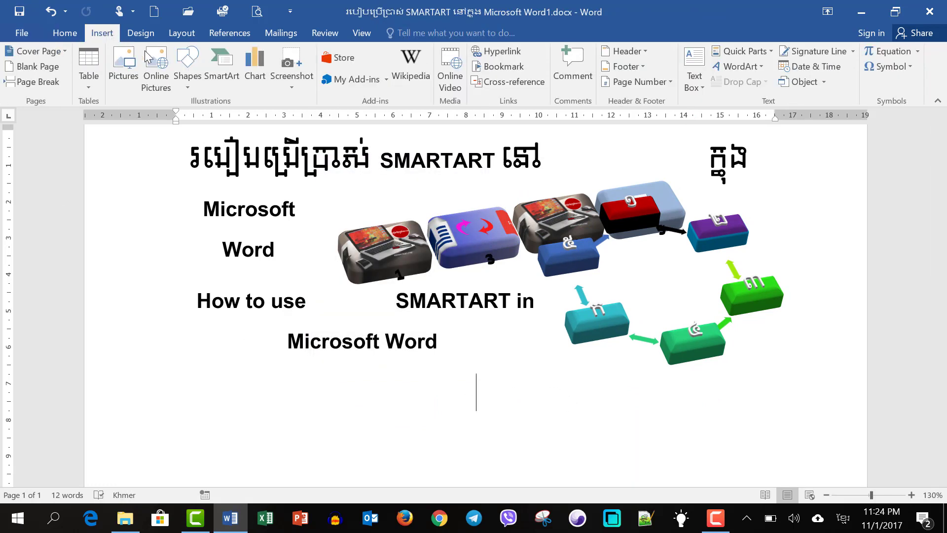
{"action": "left_click", "coordinate": [221, 69]}
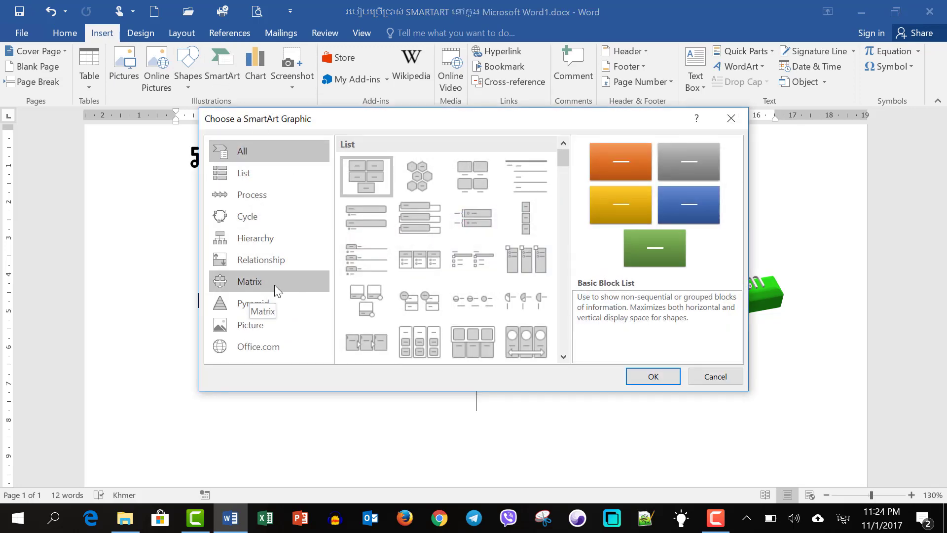
{"action": "left_click", "coordinate": [273, 280]}
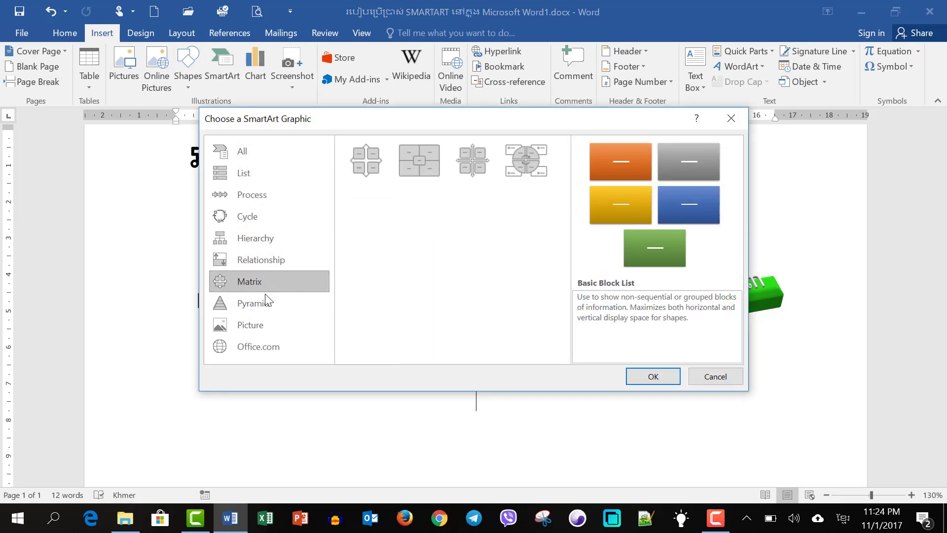
{"action": "left_click", "coordinate": [261, 304]}
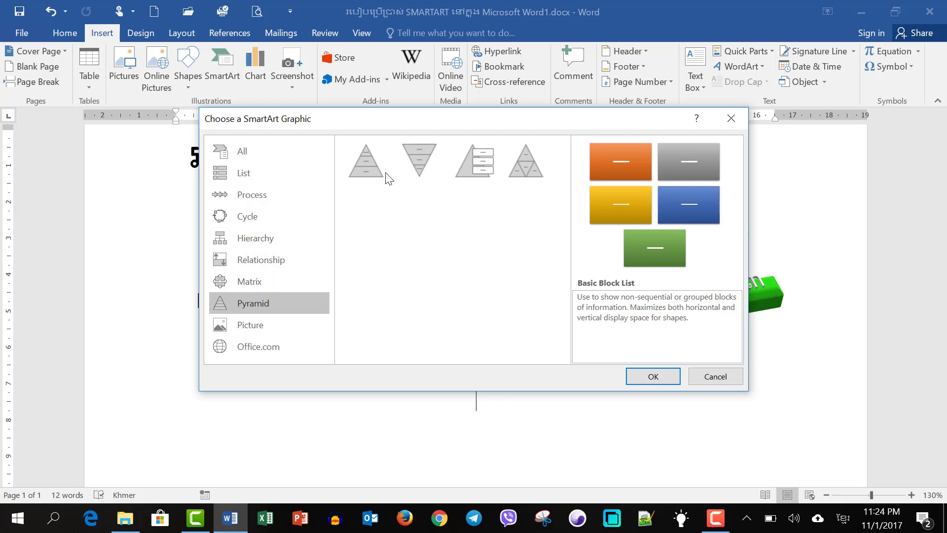
{"action": "left_click", "coordinate": [369, 166]}
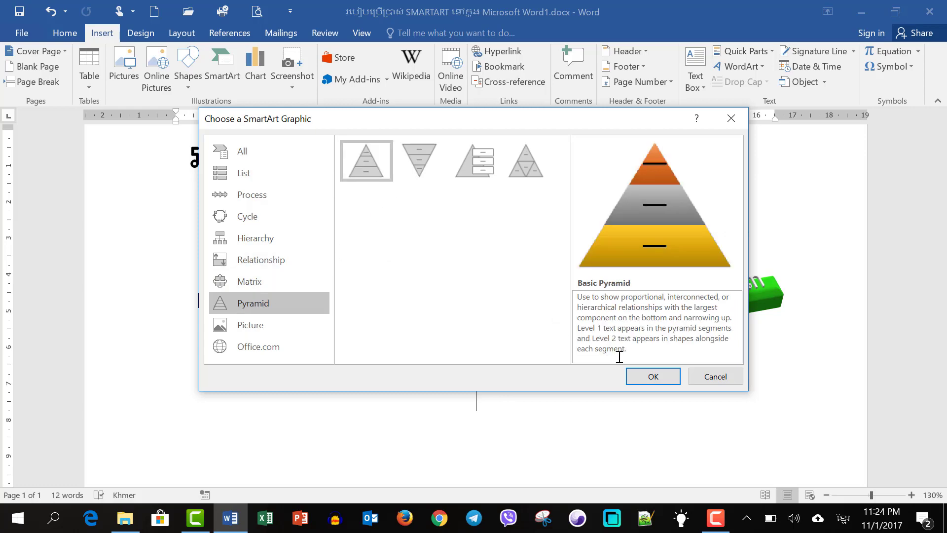
{"action": "left_click", "coordinate": [650, 377]}
Label the pyramid's three levels ១, ២ and ៣
{"action": "scroll", "coordinate": [577, 333], "scroll_direction": "down", "scroll_amount": 3}
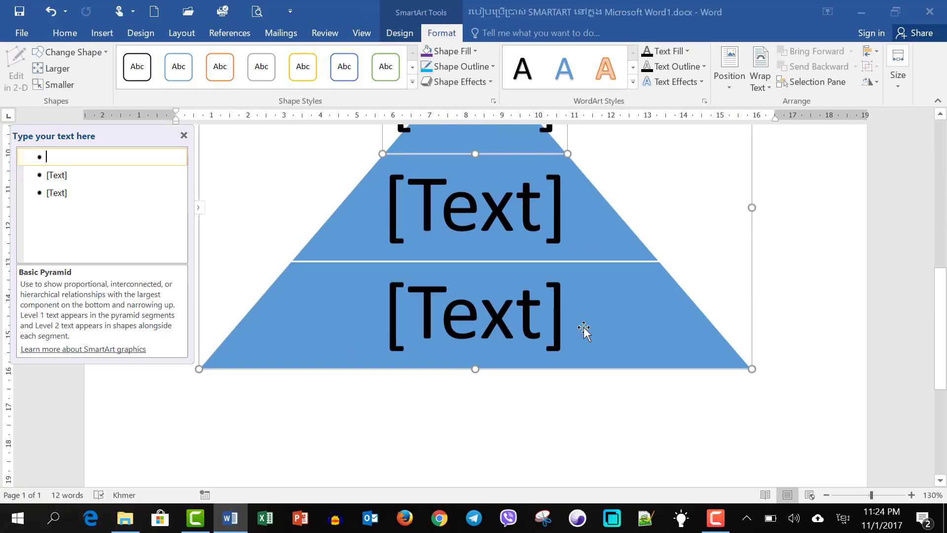
{"action": "scroll", "coordinate": [584, 328], "scroll_direction": "up", "scroll_amount": 2}
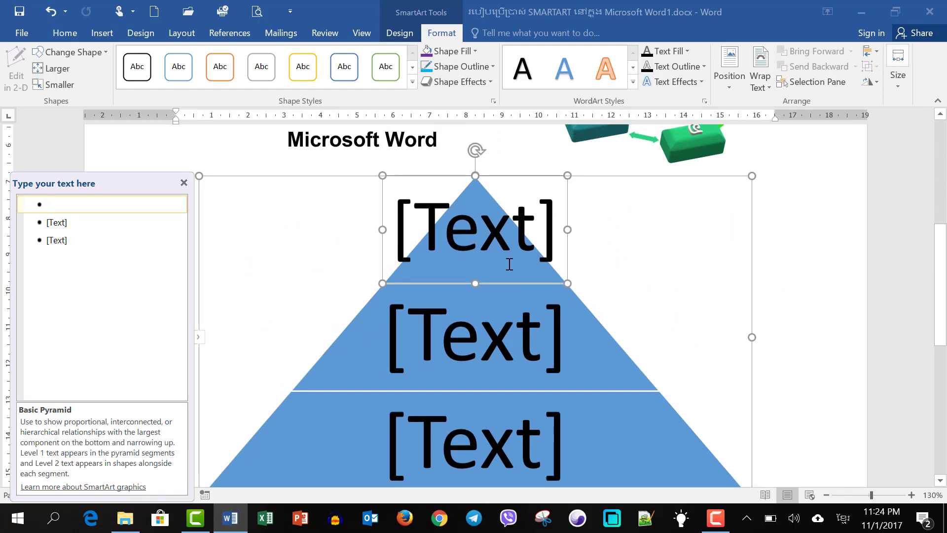
{"action": "type", "text": "១"}
{"action": "left_click", "coordinate": [131, 221]}
{"action": "type", "text": "២"}
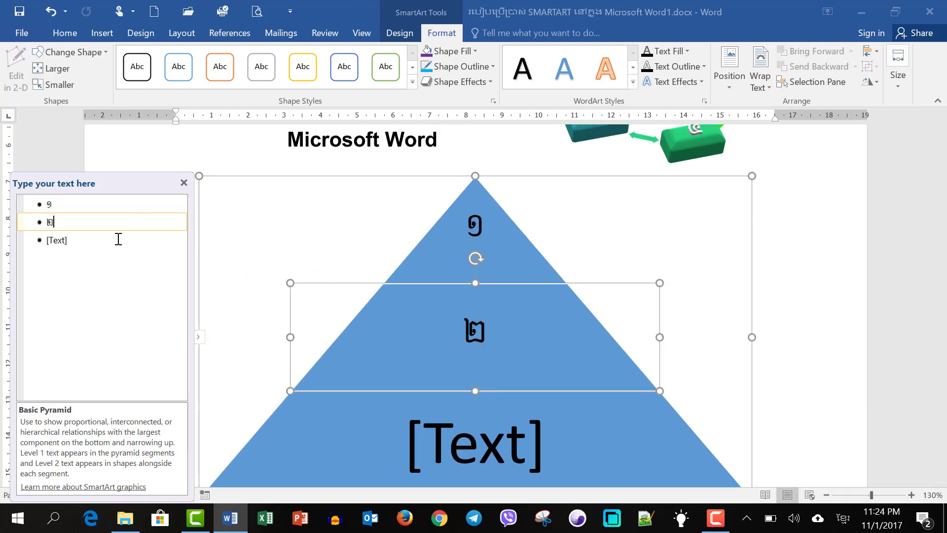
{"action": "left_click", "coordinate": [118, 238]}
{"action": "type", "text": "៣"}
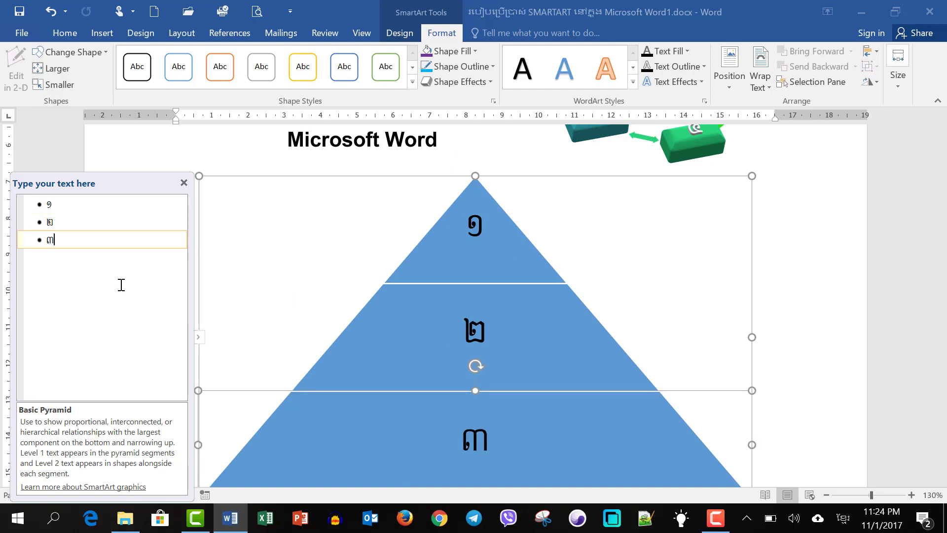
Add three more levels labelled ៤, ៥ and ៦, then close the text pane
{"action": "key", "text": "Return"}
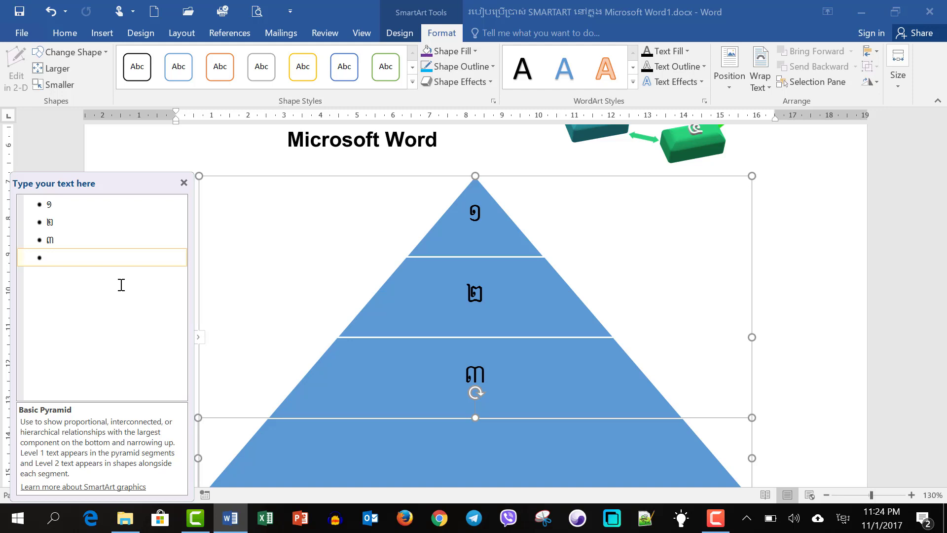
{"action": "type", "text": "៤"}
{"action": "key", "text": "Return"}
{"action": "type", "text": "៥"}
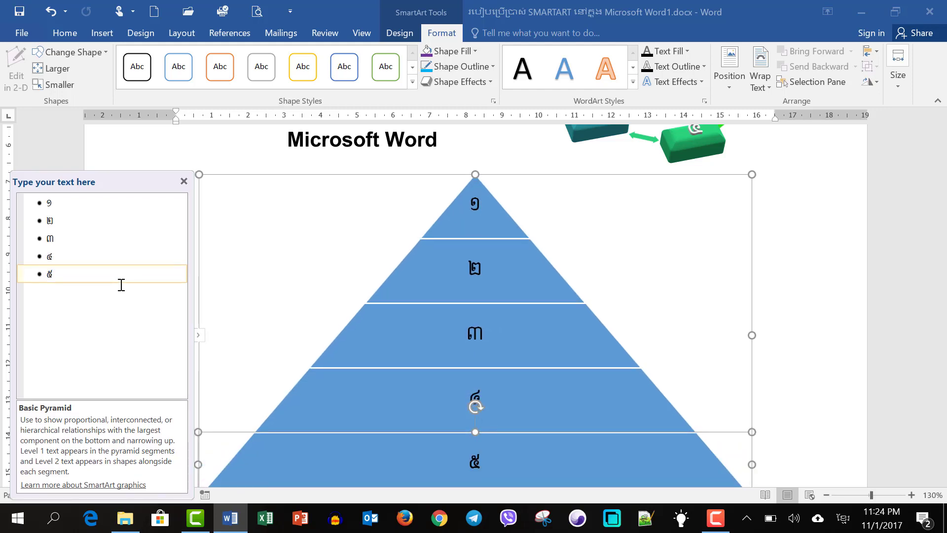
{"action": "key", "text": "Return"}
{"action": "type", "text": "៦"}
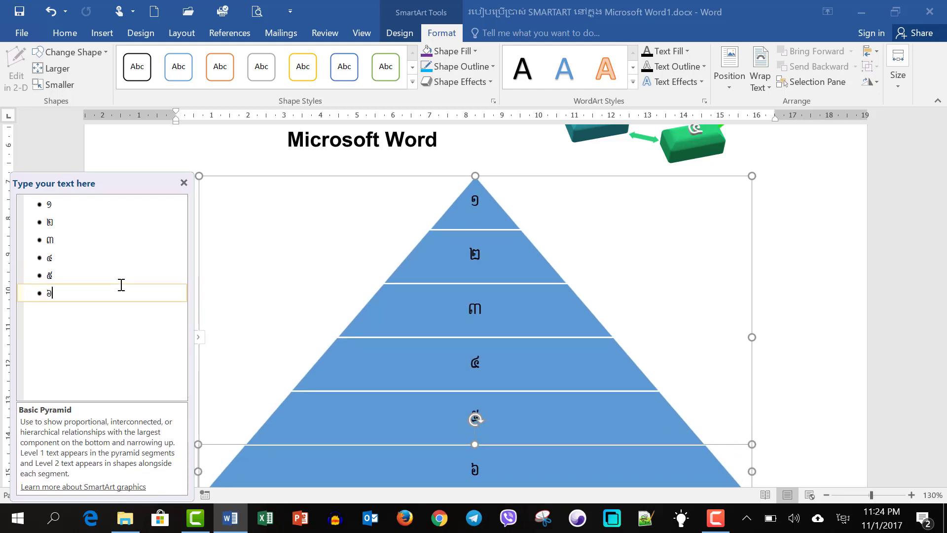
{"action": "left_click", "coordinate": [184, 183]}
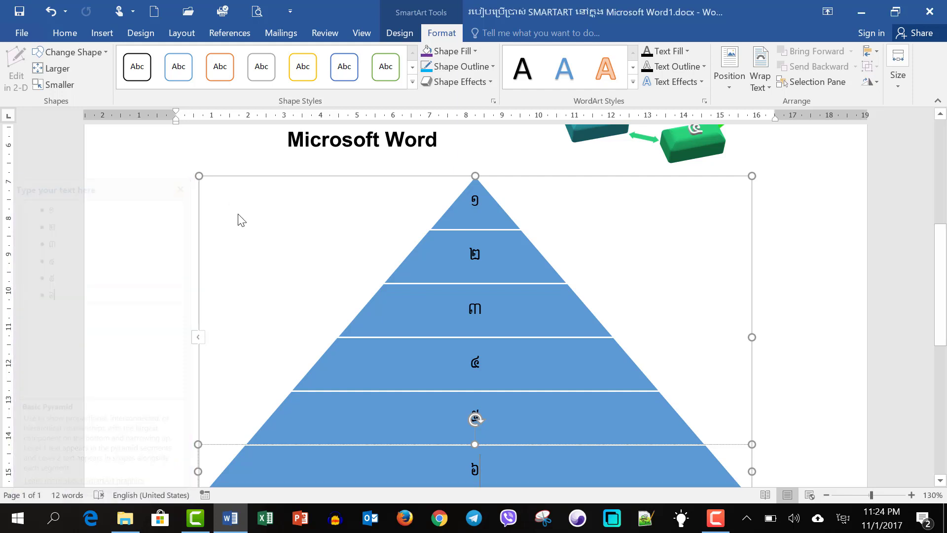
Resize the pyramid smaller with its corner handles
{"action": "scroll", "coordinate": [571, 296], "scroll_direction": "down", "scroll_amount": 4}
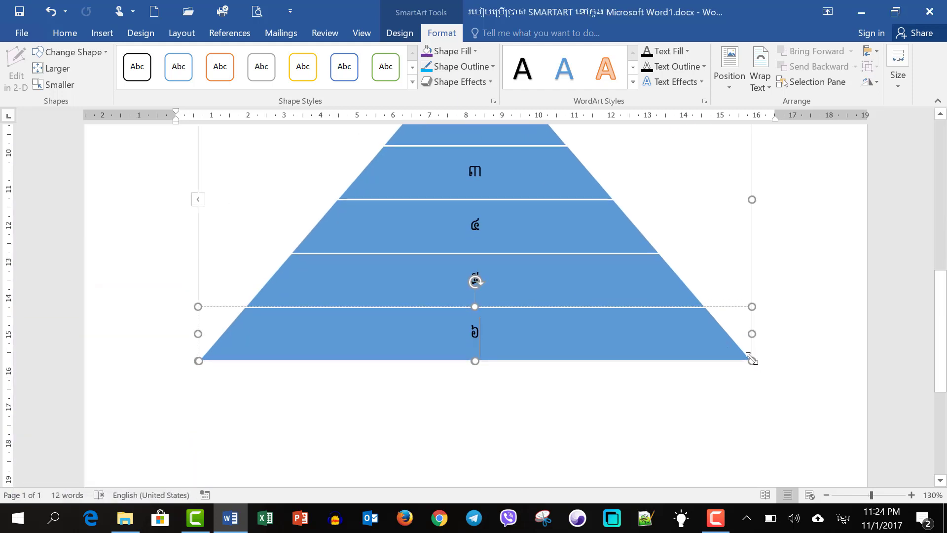
{"action": "left_click_drag", "start_coordinate": [751, 360], "coordinate": [416, 226]}
{"action": "scroll", "coordinate": [620, 324], "scroll_direction": "up", "scroll_amount": 3}
{"action": "scroll", "coordinate": [551, 311], "scroll_direction": "up", "scroll_amount": 2}
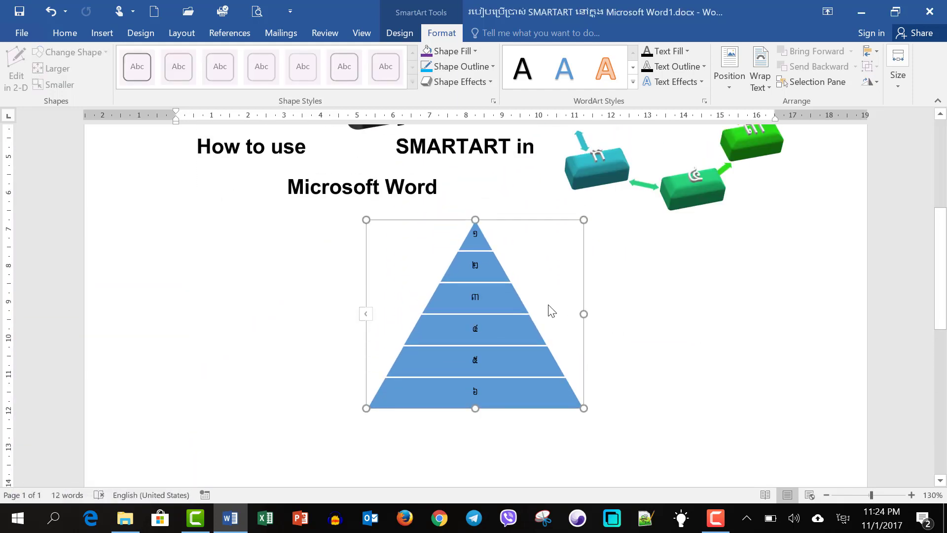
{"action": "left_click_drag", "start_coordinate": [583, 219], "coordinate": [637, 203]}
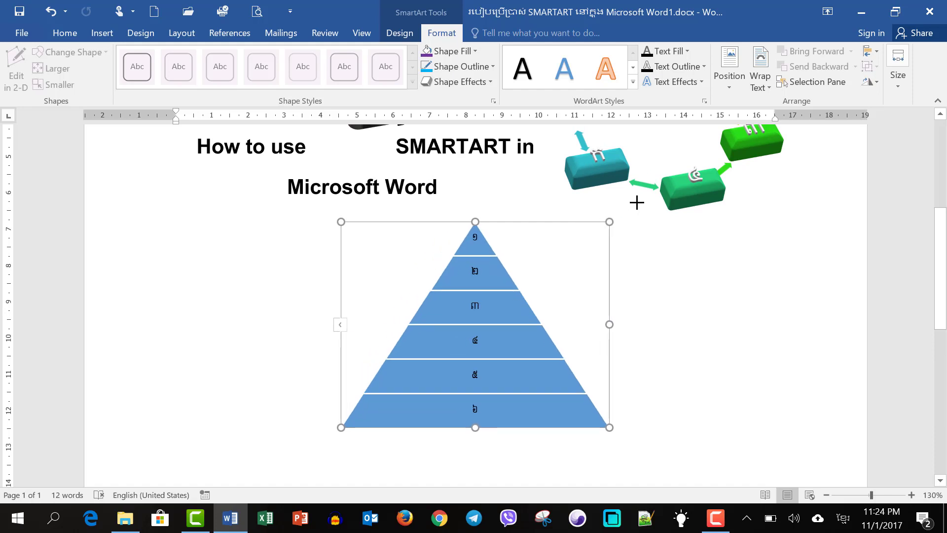
Apply the Colorful green-to-blue scheme and a tilted perspective 3-D style to the pyramid
{"action": "left_click", "coordinate": [399, 30]}
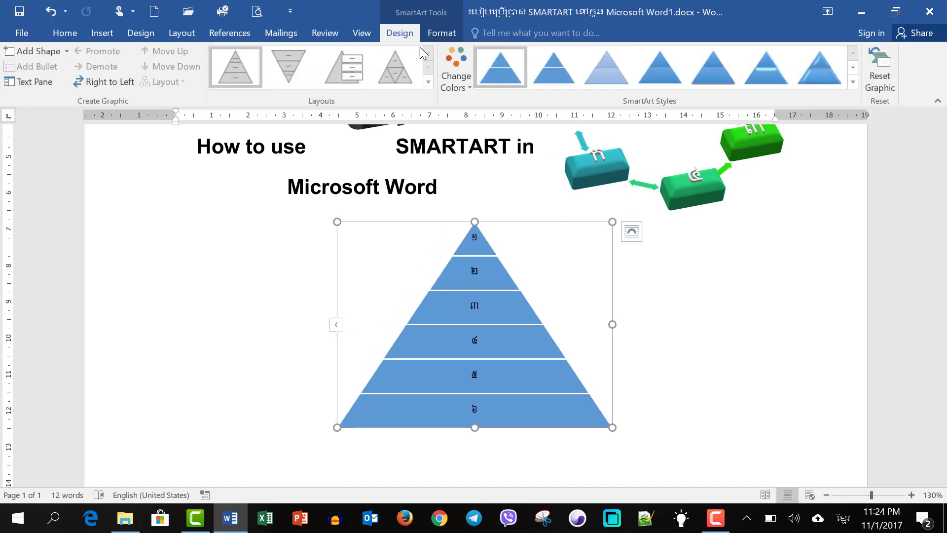
{"action": "left_click", "coordinate": [459, 77]}
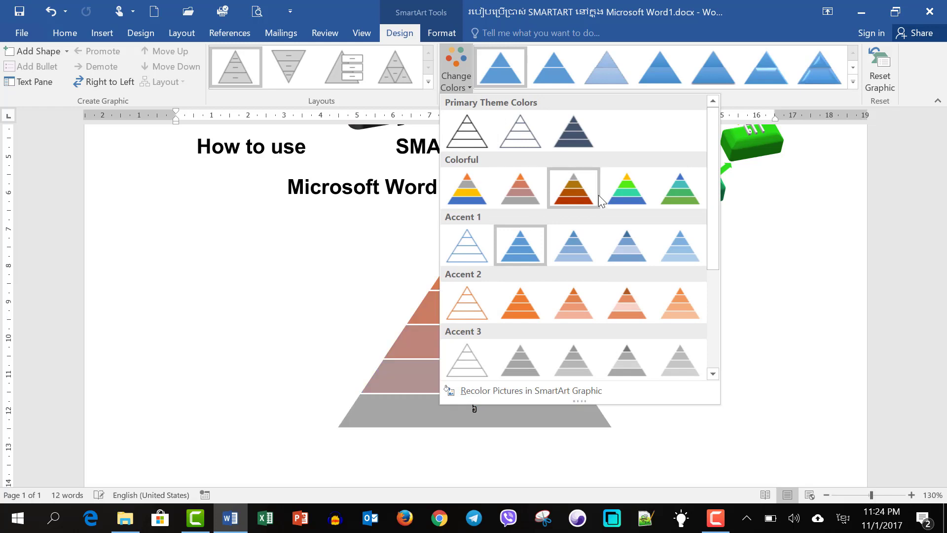
{"action": "left_click", "coordinate": [650, 190]}
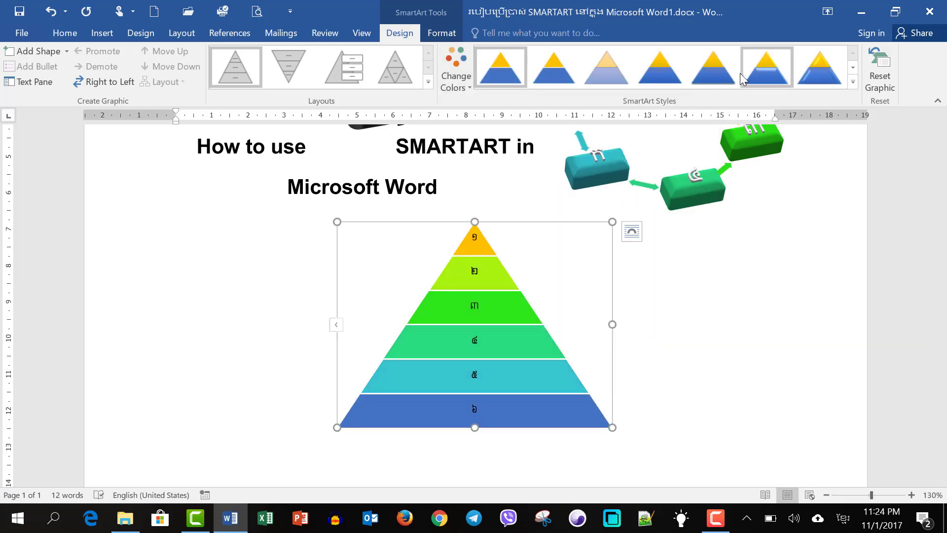
{"action": "left_click", "coordinate": [820, 68]}
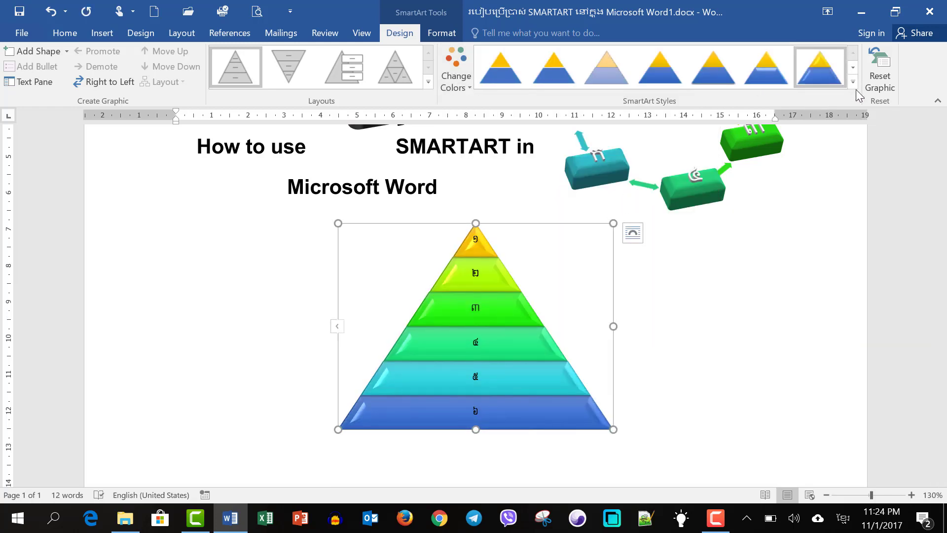
{"action": "left_click", "coordinate": [852, 83]}
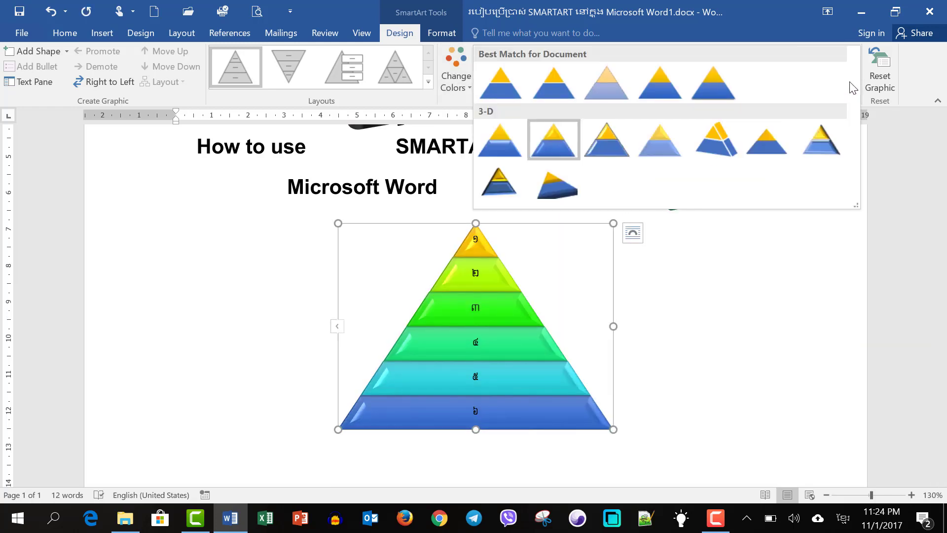
{"action": "left_click", "coordinate": [549, 190]}
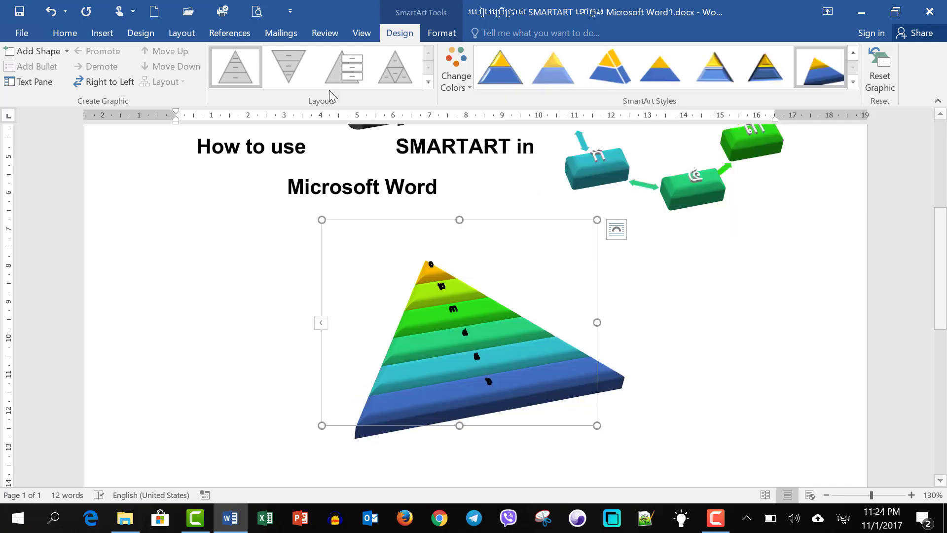
Preview Pyramid List, Segmented and Inverted layouts, then keep Basic Pyramid
{"action": "left_click", "coordinate": [354, 74]}
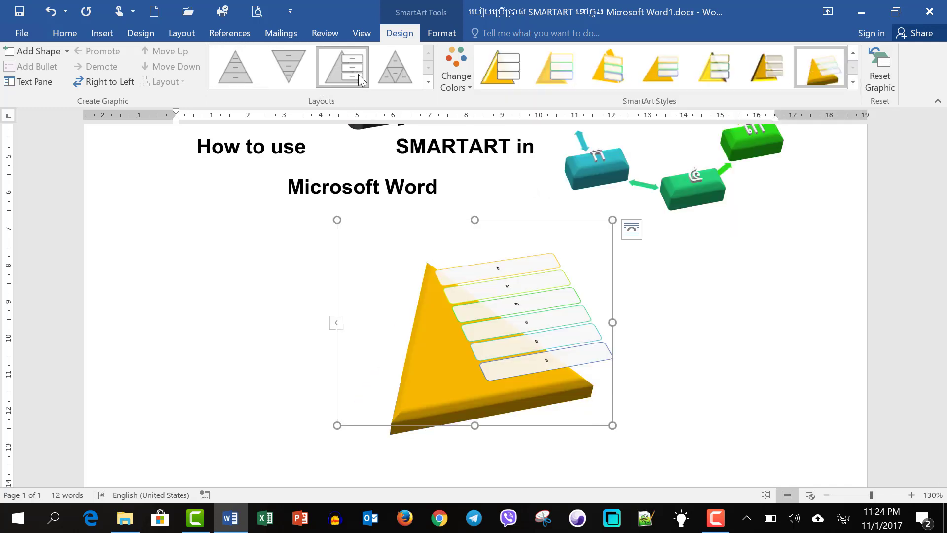
{"action": "left_click", "coordinate": [397, 78]}
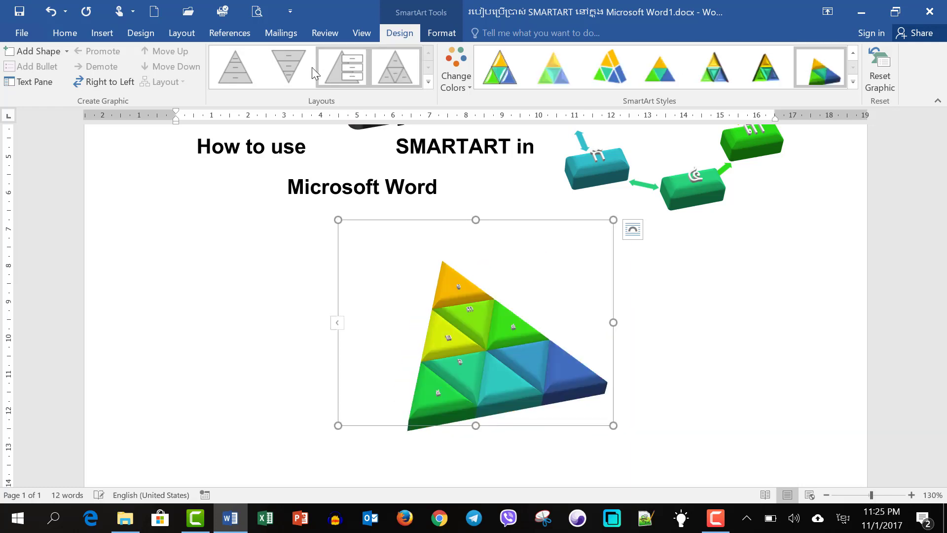
{"action": "left_click", "coordinate": [289, 67]}
{"action": "left_click", "coordinate": [428, 82]}
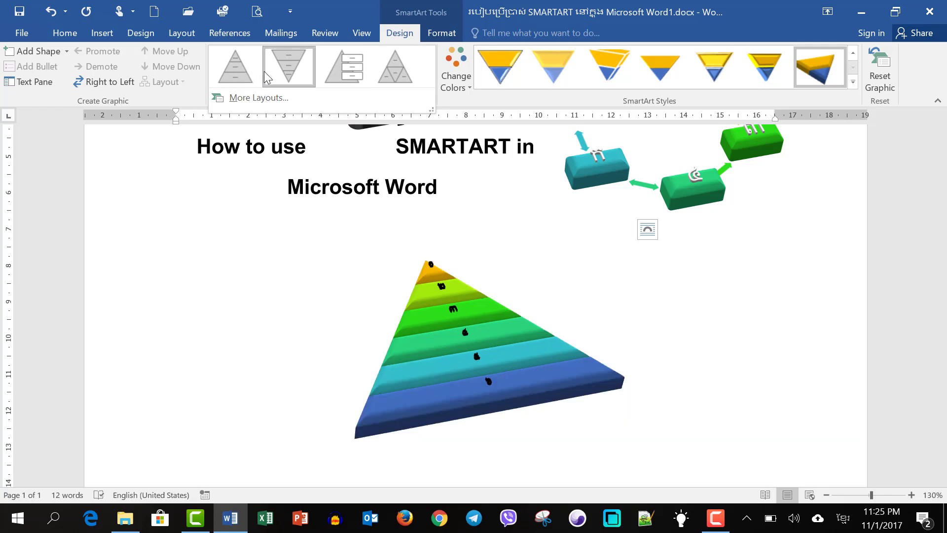
{"action": "left_click", "coordinate": [237, 69]}
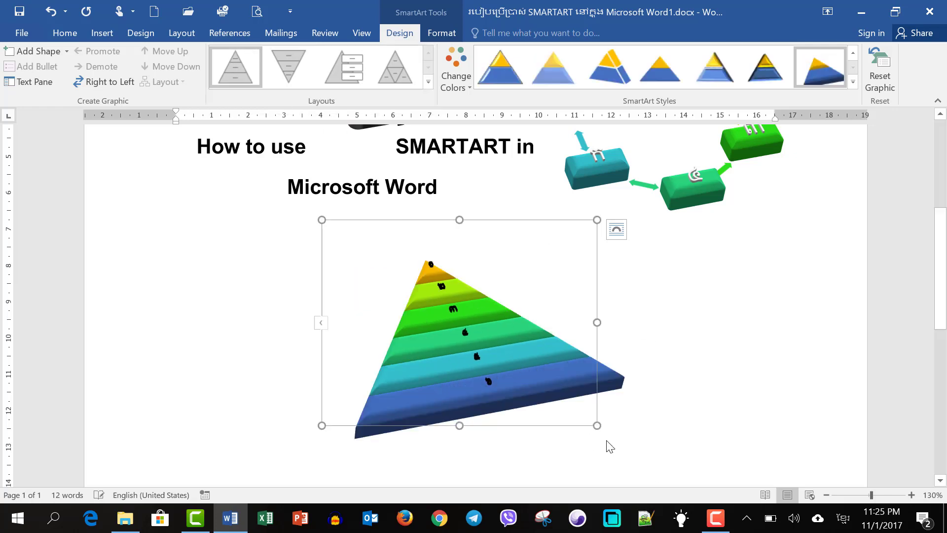
Drag the cycle SmartArt down beneath the picture row so the English title lines wrap beside it
{"action": "left_click", "coordinate": [701, 356]}
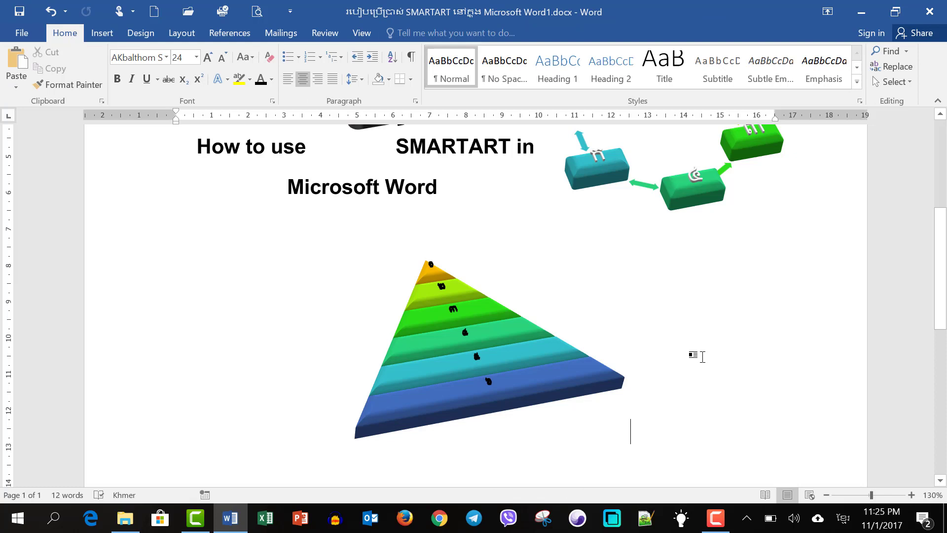
{"action": "scroll", "coordinate": [701, 356], "scroll_direction": "up", "scroll_amount": 3}
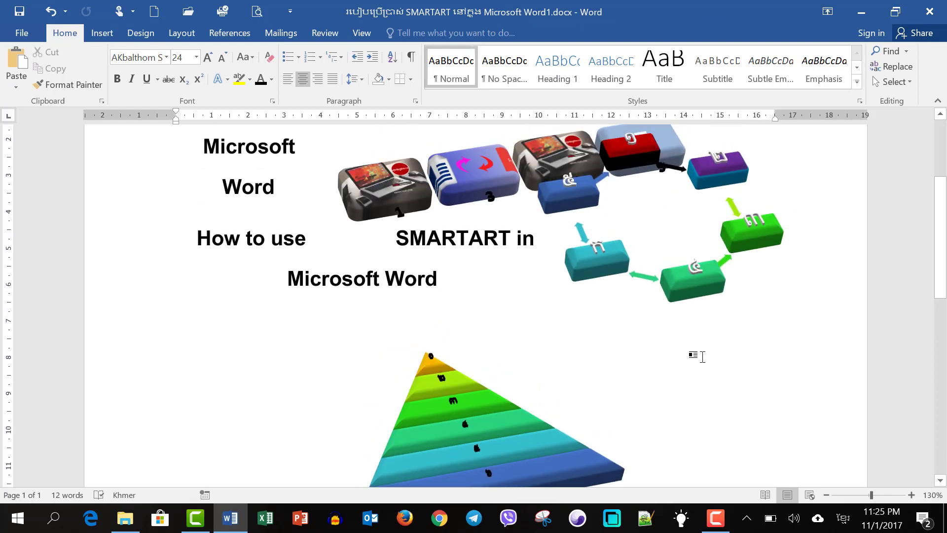
{"action": "scroll", "coordinate": [702, 356], "scroll_direction": "up", "scroll_amount": 2}
{"action": "left_click", "coordinate": [653, 327]}
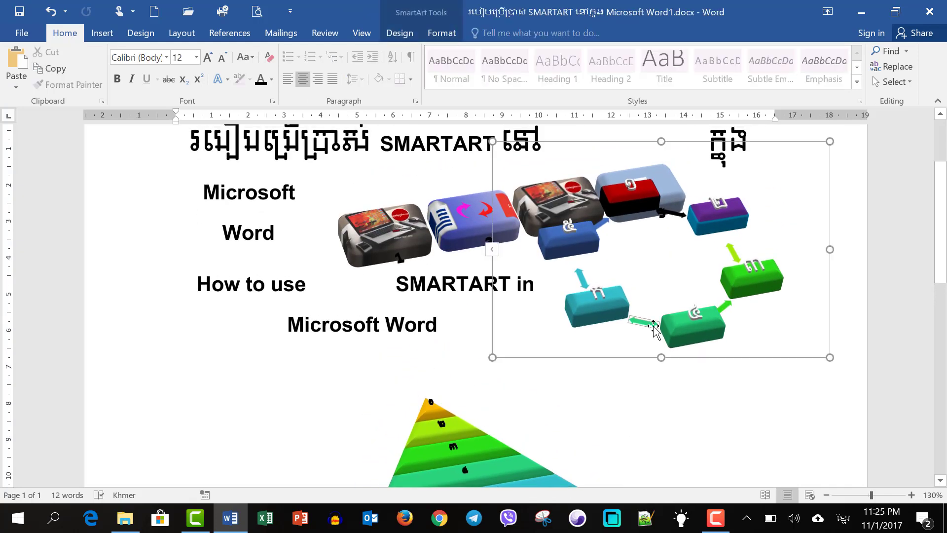
{"action": "mouse_move", "coordinate": [653, 327]}
{"action": "left_mouse_down"}
{"action": "mouse_move", "coordinate": [683, 398]}
{"action": "mouse_move", "coordinate": [655, 431]}
{"action": "left_mouse_up"}
{"action": "scroll", "coordinate": [655, 432], "scroll_direction": "down", "scroll_amount": 3}
{"action": "scroll", "coordinate": [654, 434], "scroll_direction": "down", "scroll_amount": 2}
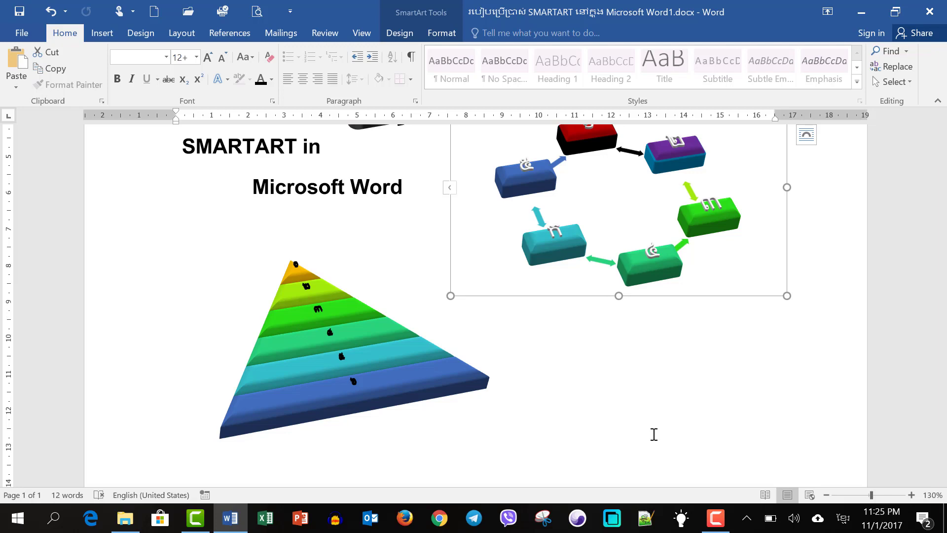
{"action": "scroll", "coordinate": [654, 434], "scroll_direction": "up", "scroll_amount": 2}
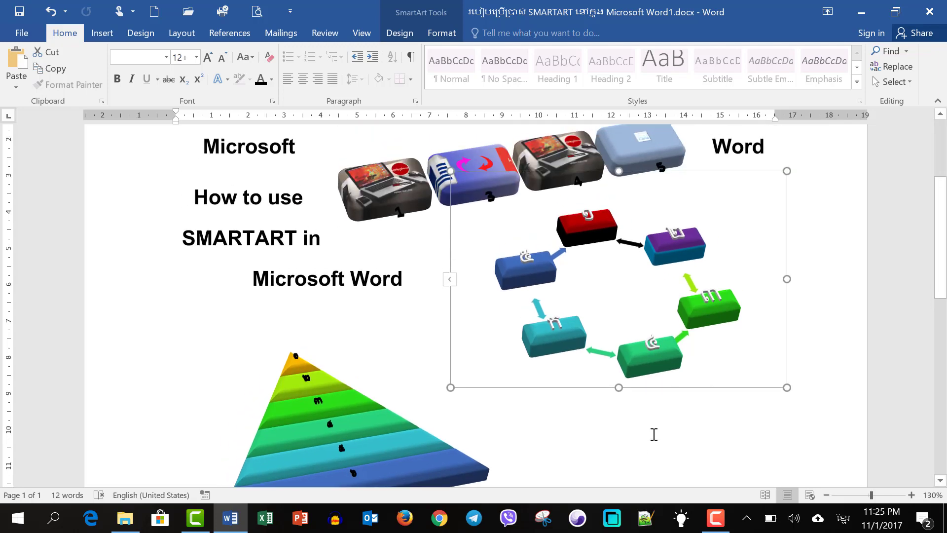